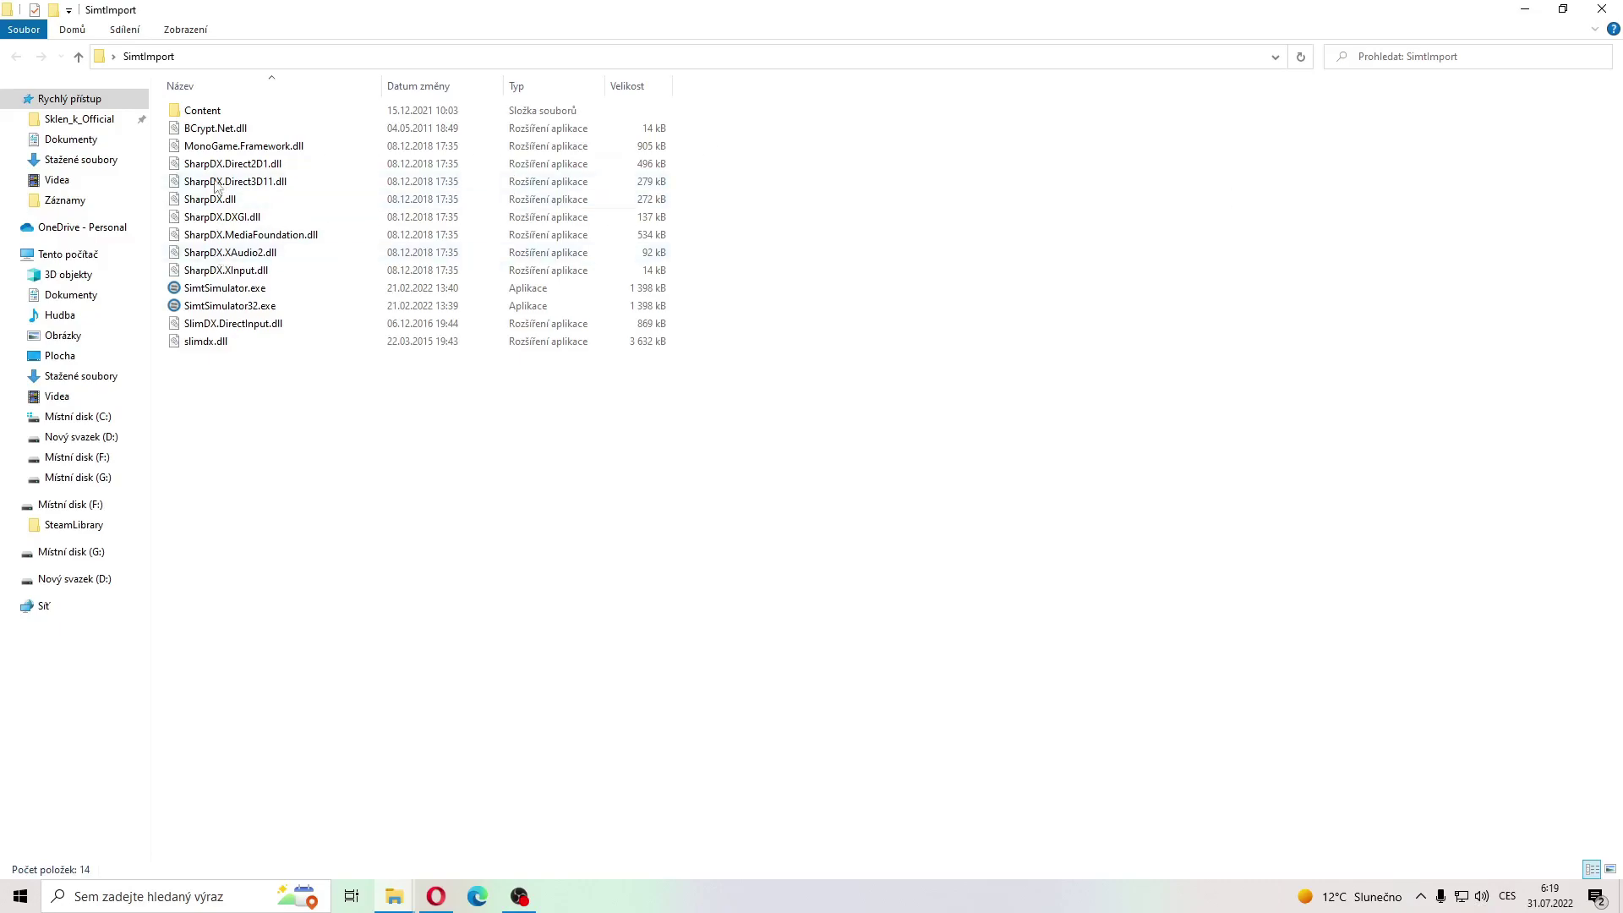
Step: Look through the Modely and Vozidla subfolders of SimtImport's Content folder and return to Content
double_click(207, 111)
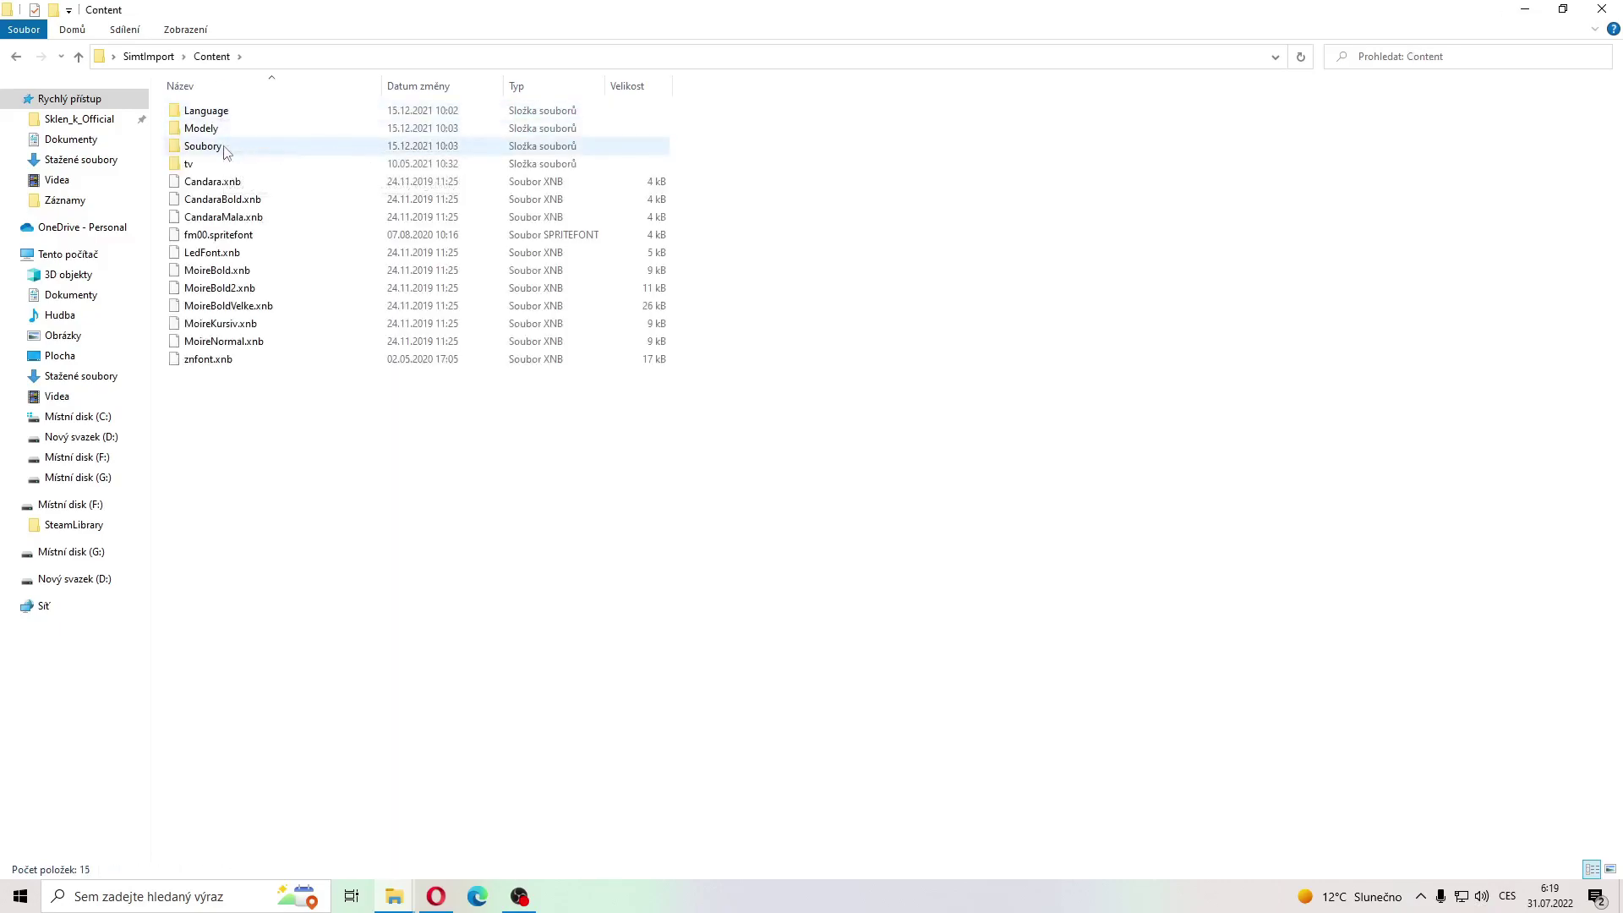
double_click(225, 128)
double_click(207, 199)
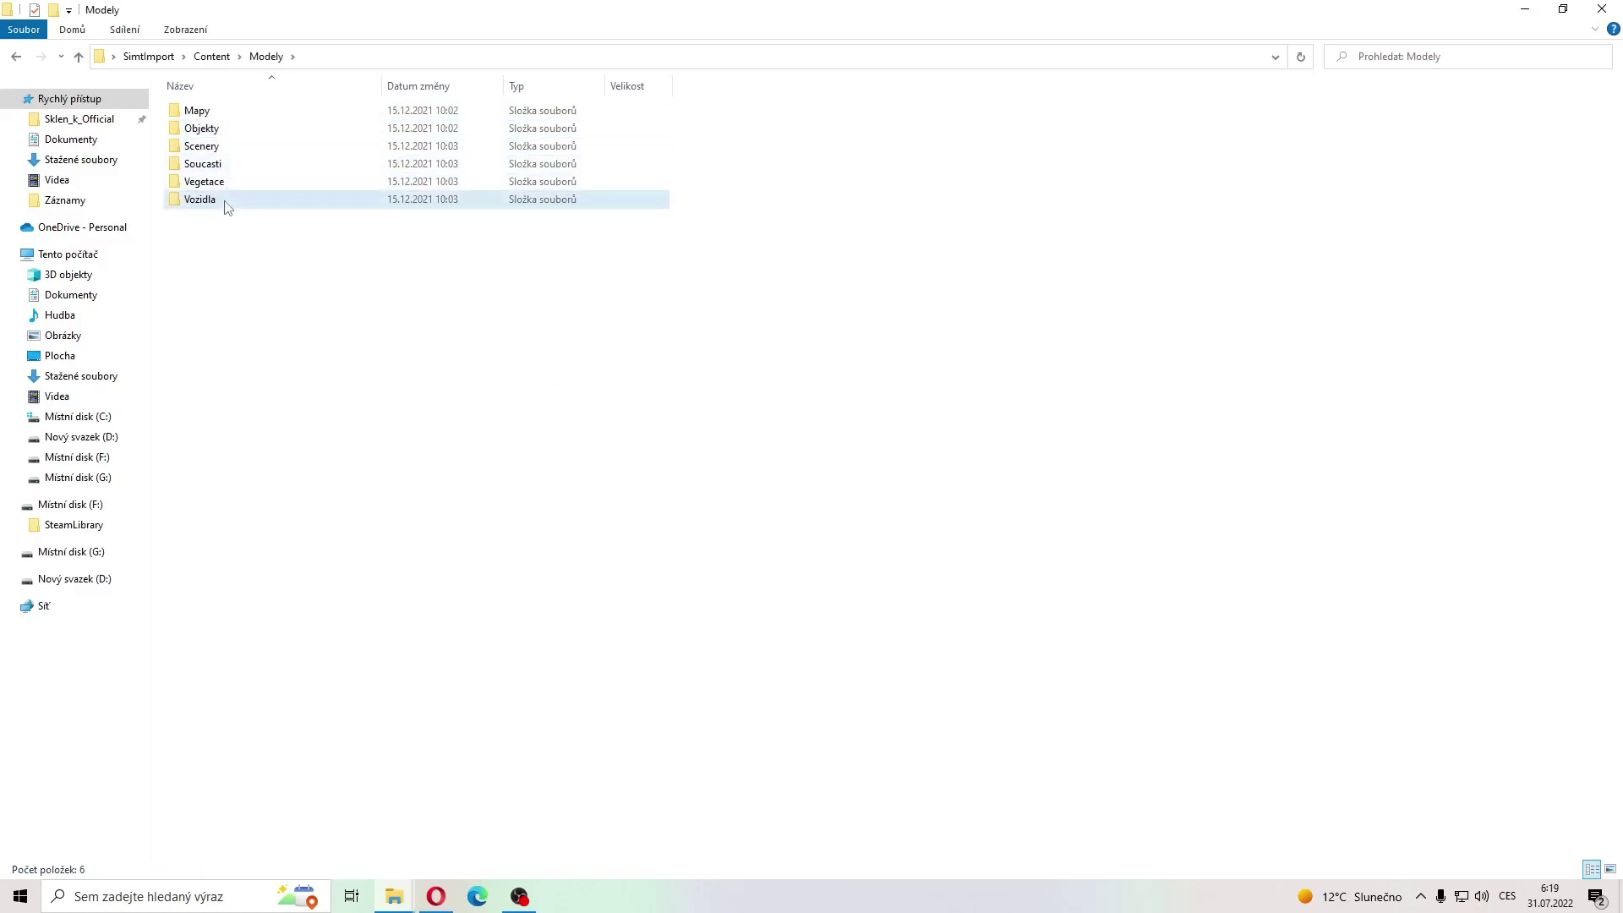
click(17, 56)
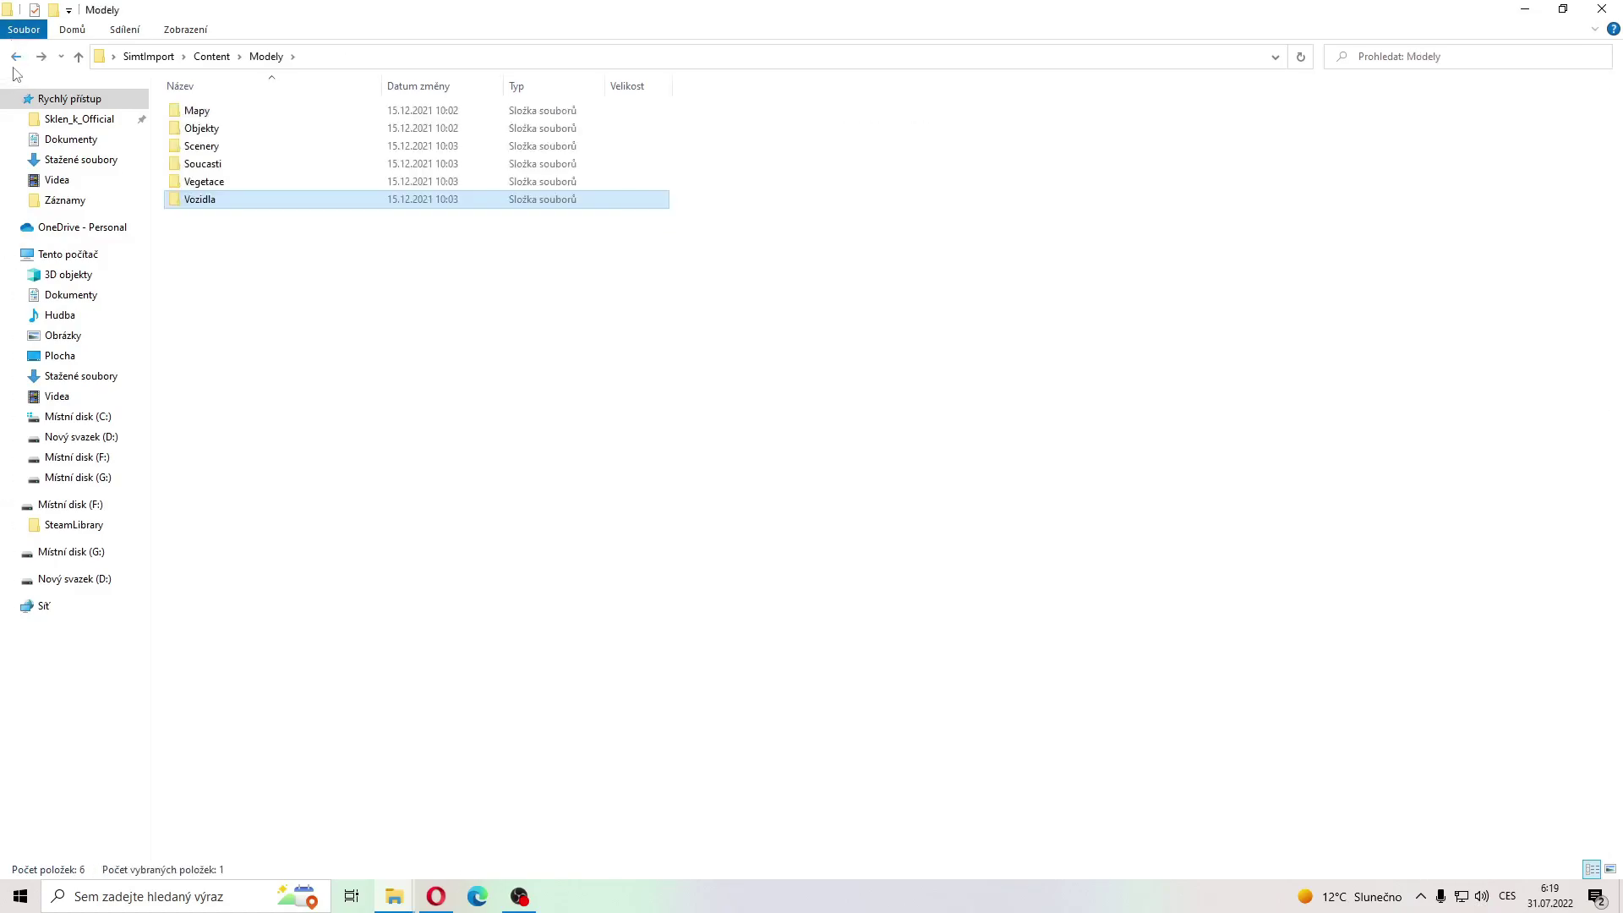
key(alt+Left)
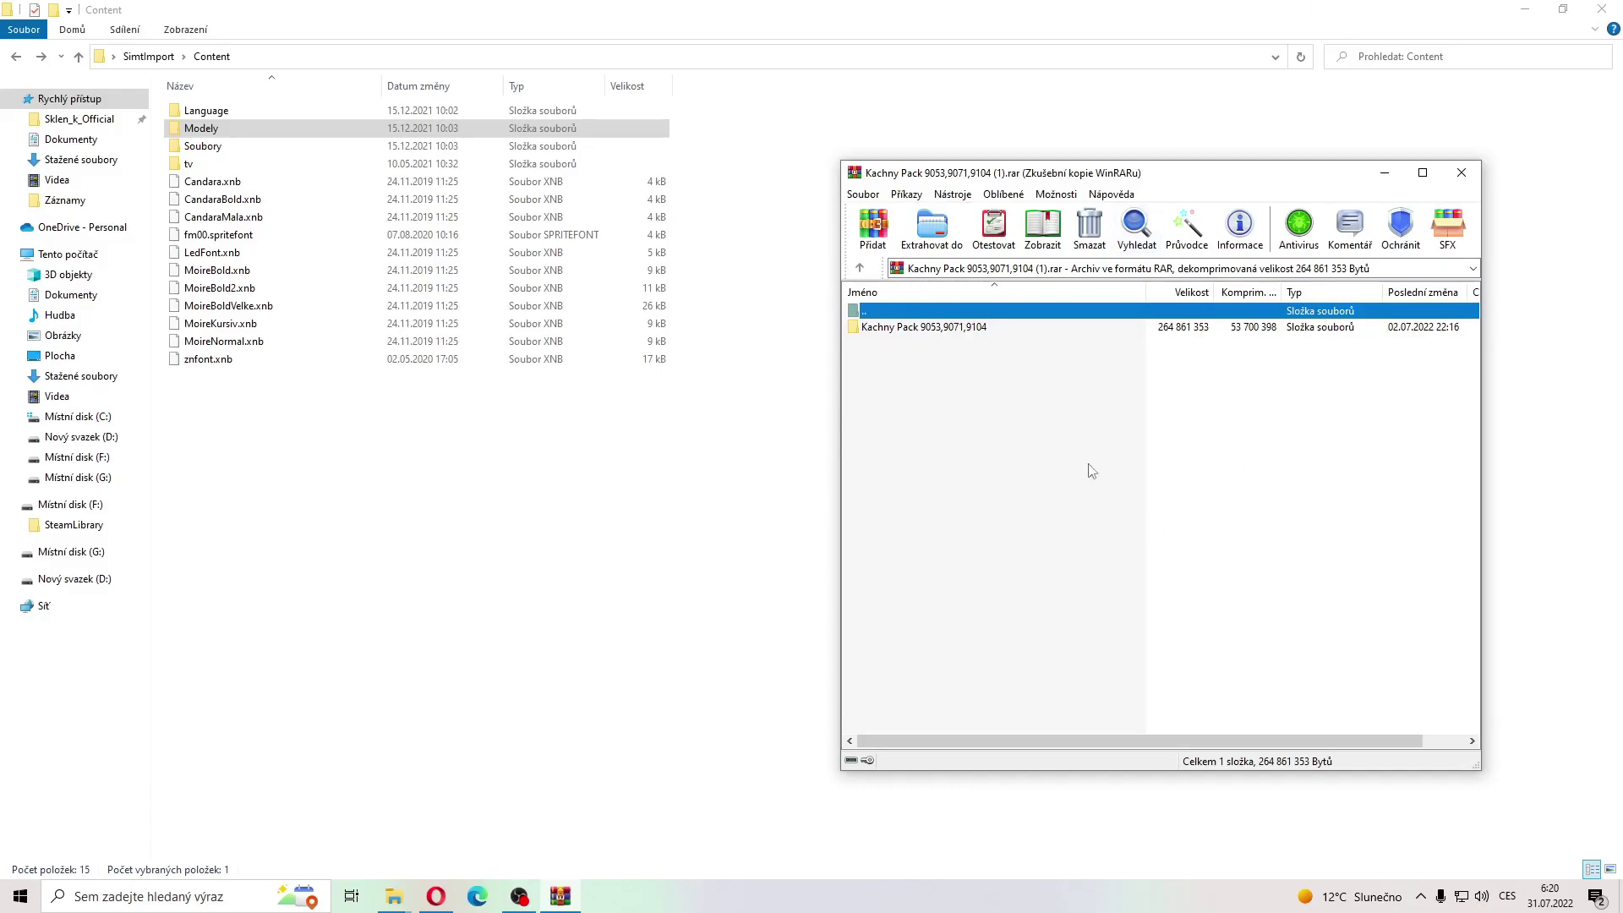
Step: Return the file manager to SimtImport and browse the Kachny Pack archive's Content folder, including its Soubory and Modely subfolders
double_click(953, 335)
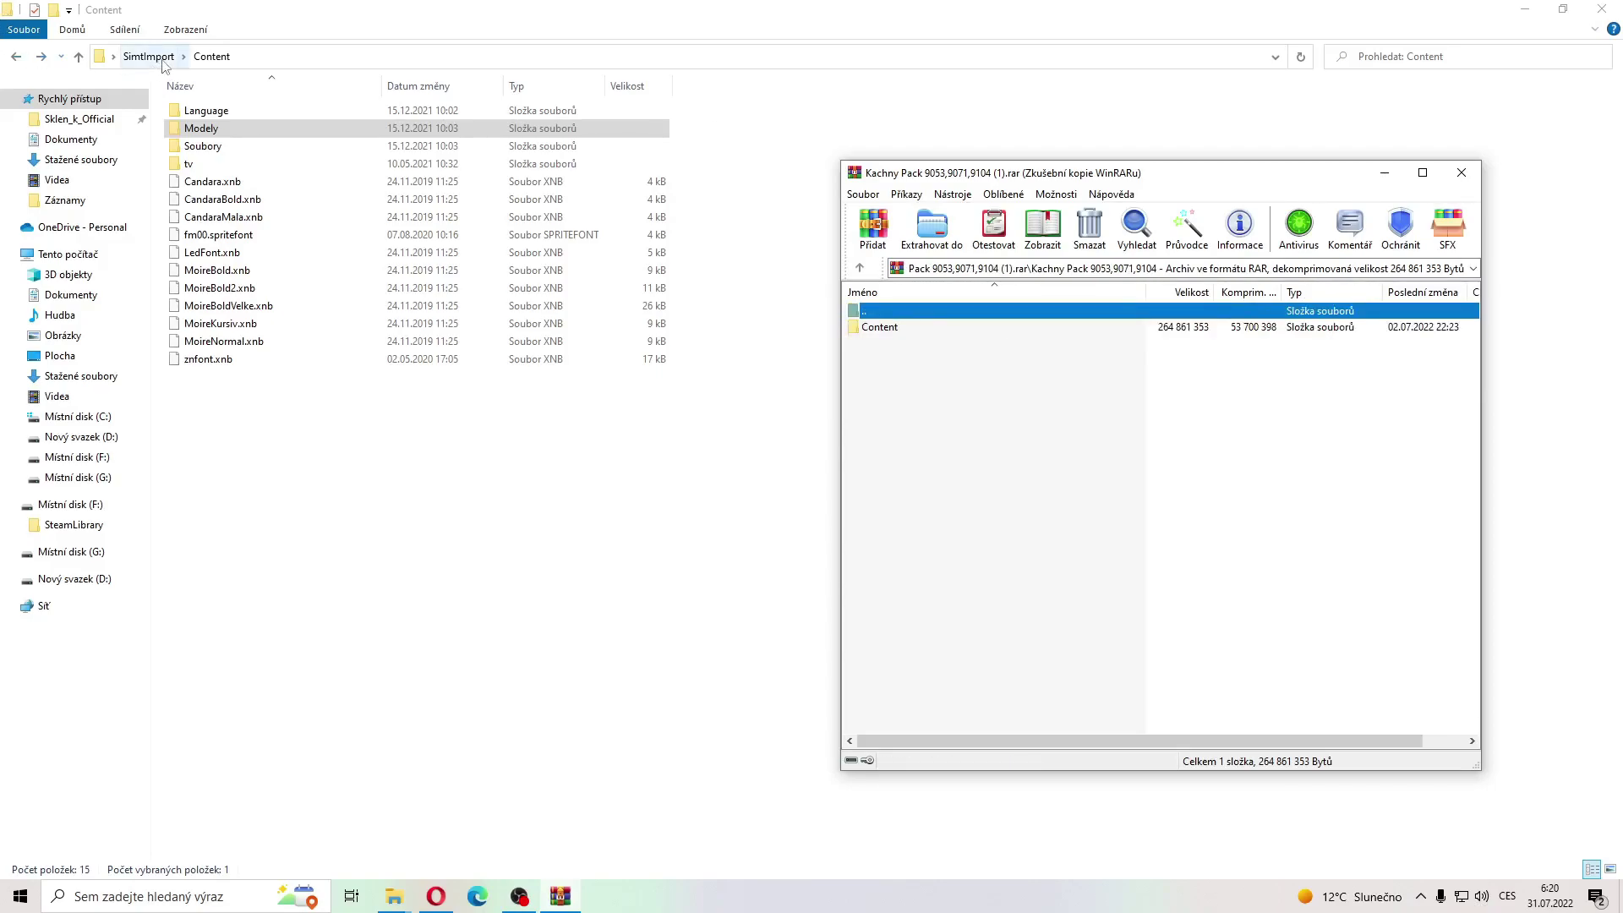
click(148, 56)
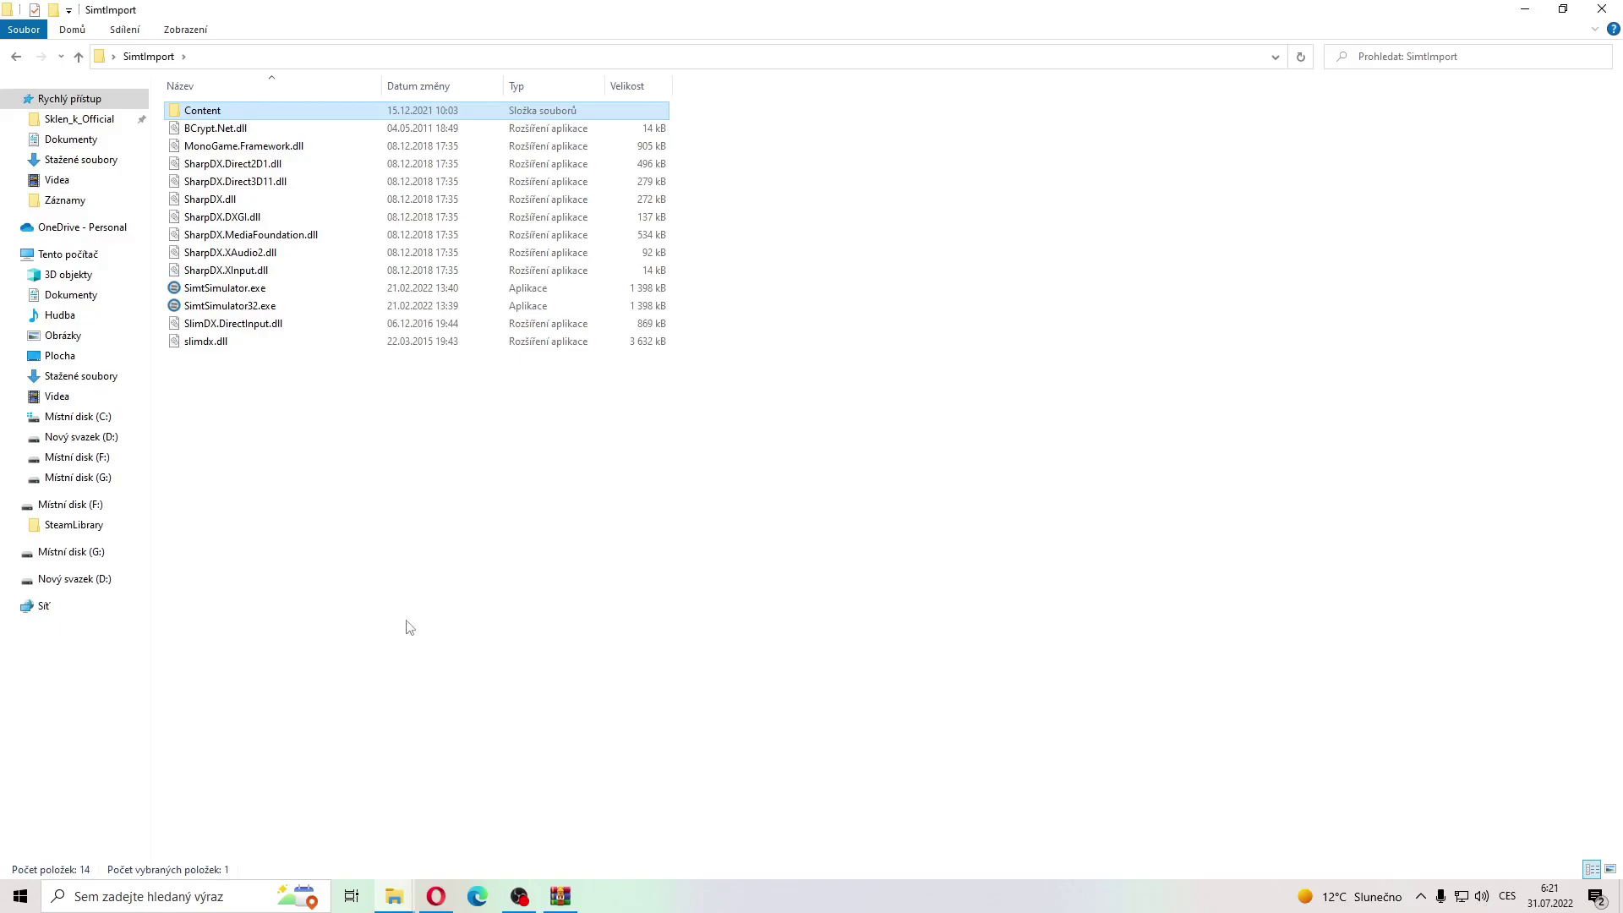
click(560, 895)
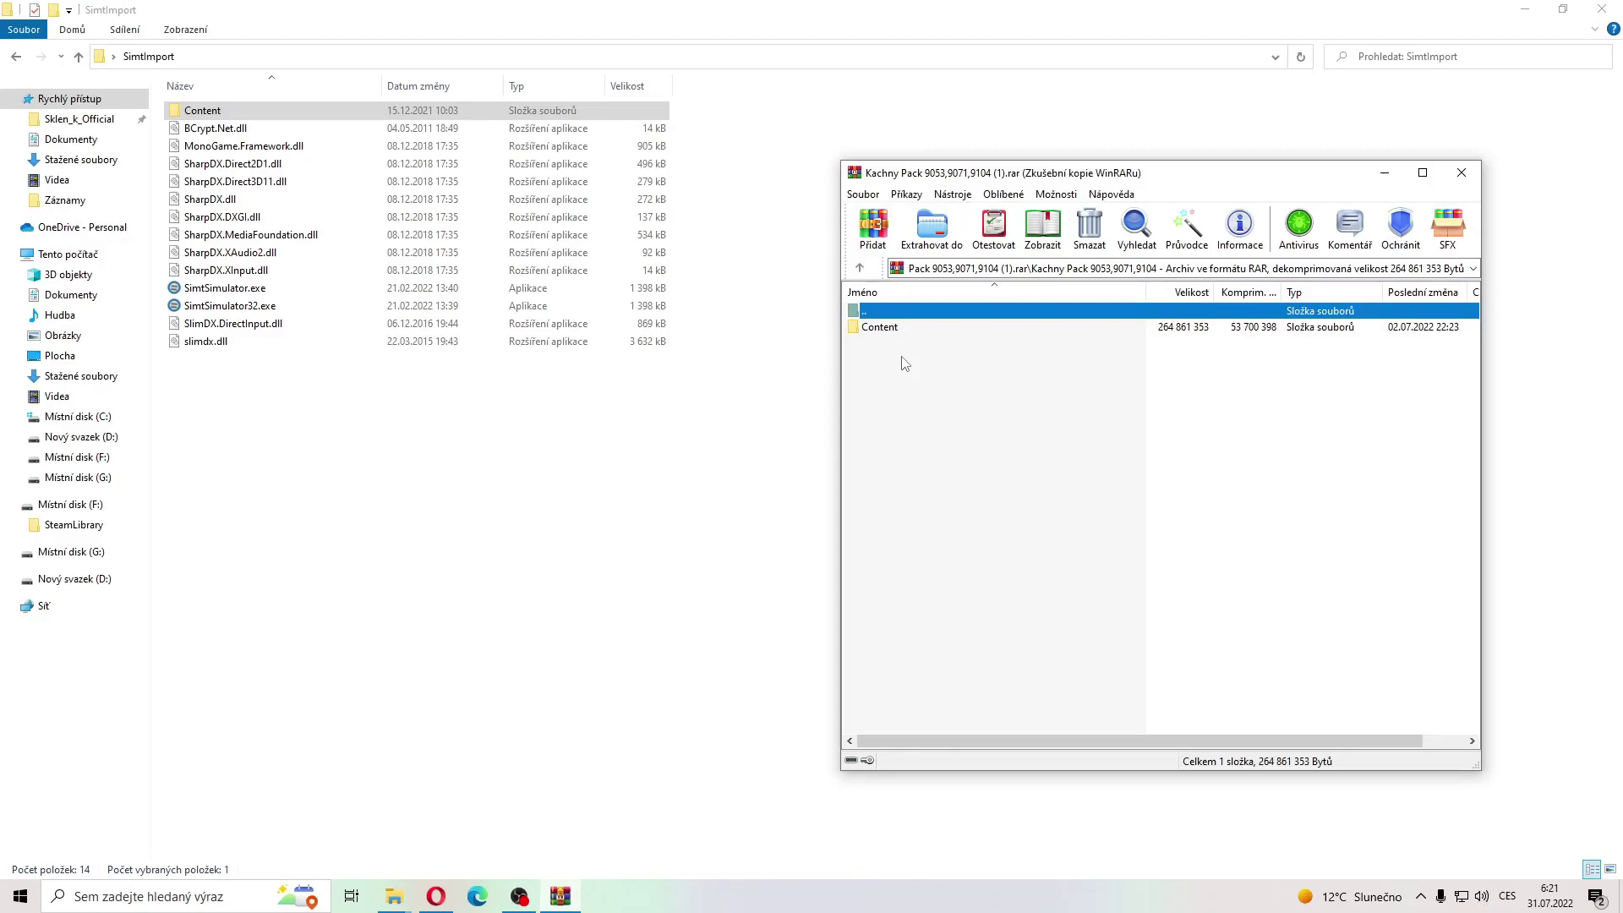
double_click(905, 329)
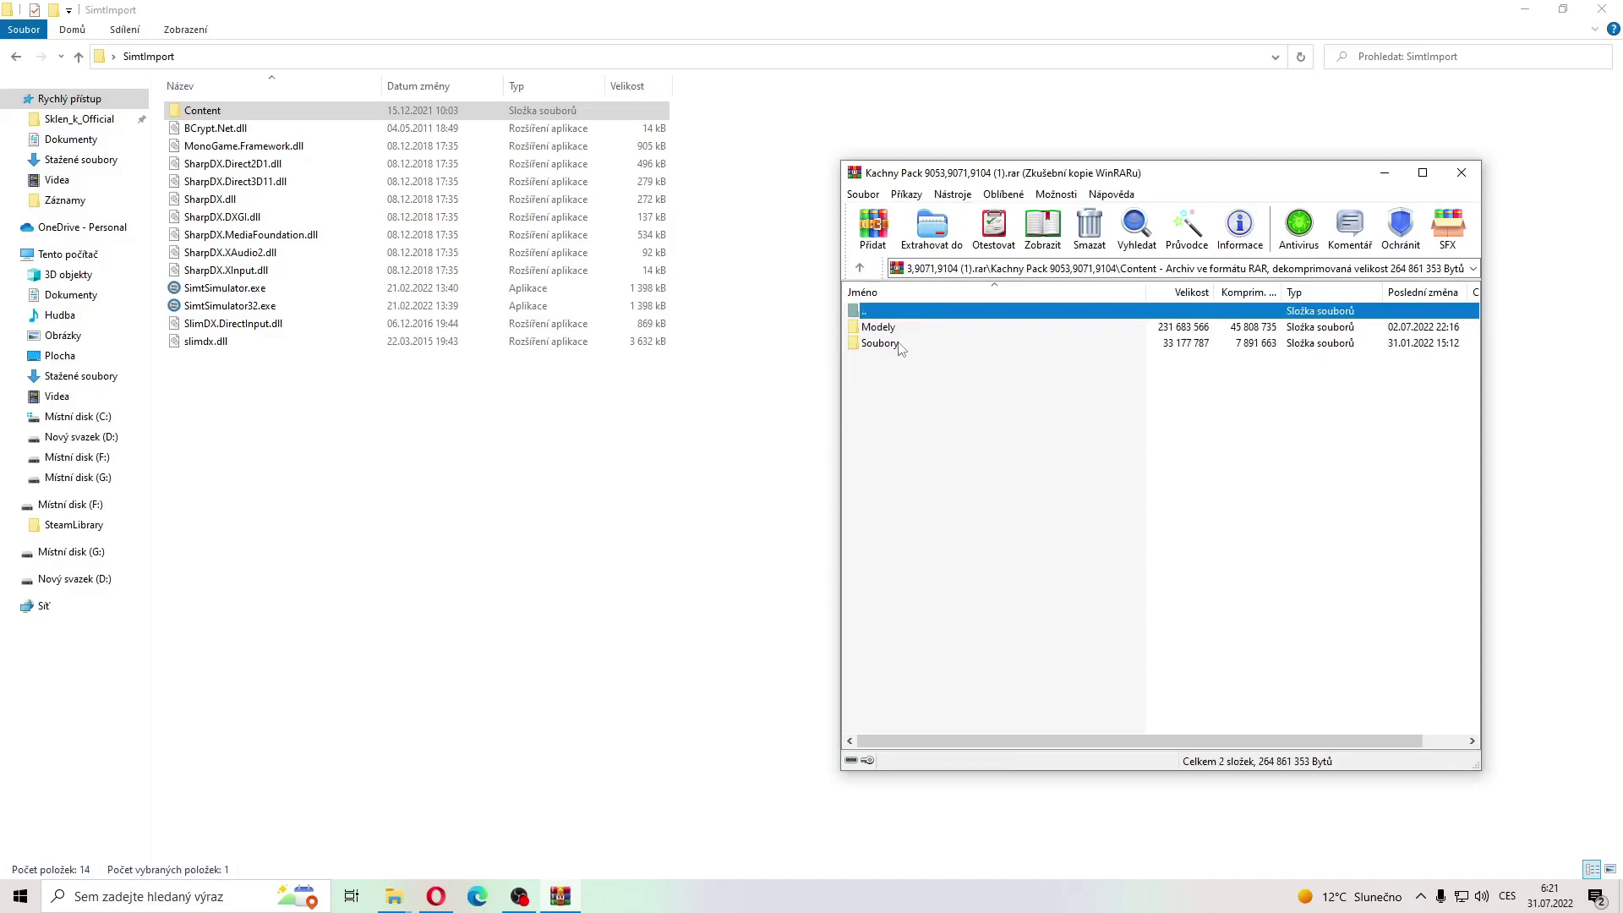
double_click(898, 344)
double_click(904, 320)
double_click(902, 330)
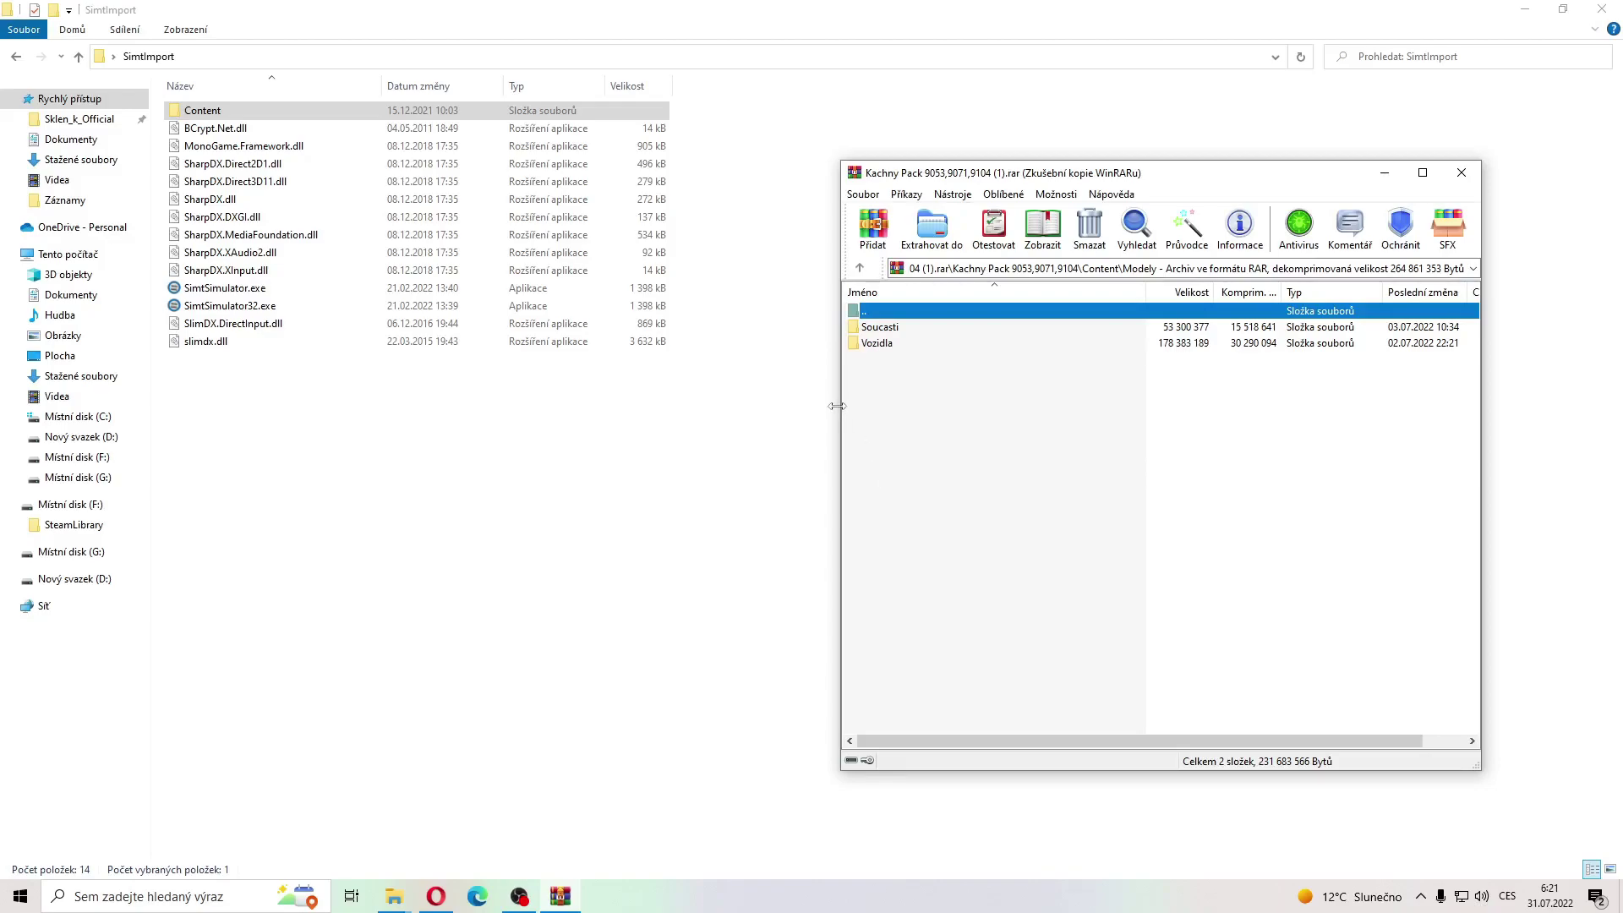
Step: Open scintext.txt from the archive's Vozidla\scin-6-0037 folder to view the vehicle definition, and close it
double_click(912, 345)
double_click(913, 345)
double_click(887, 553)
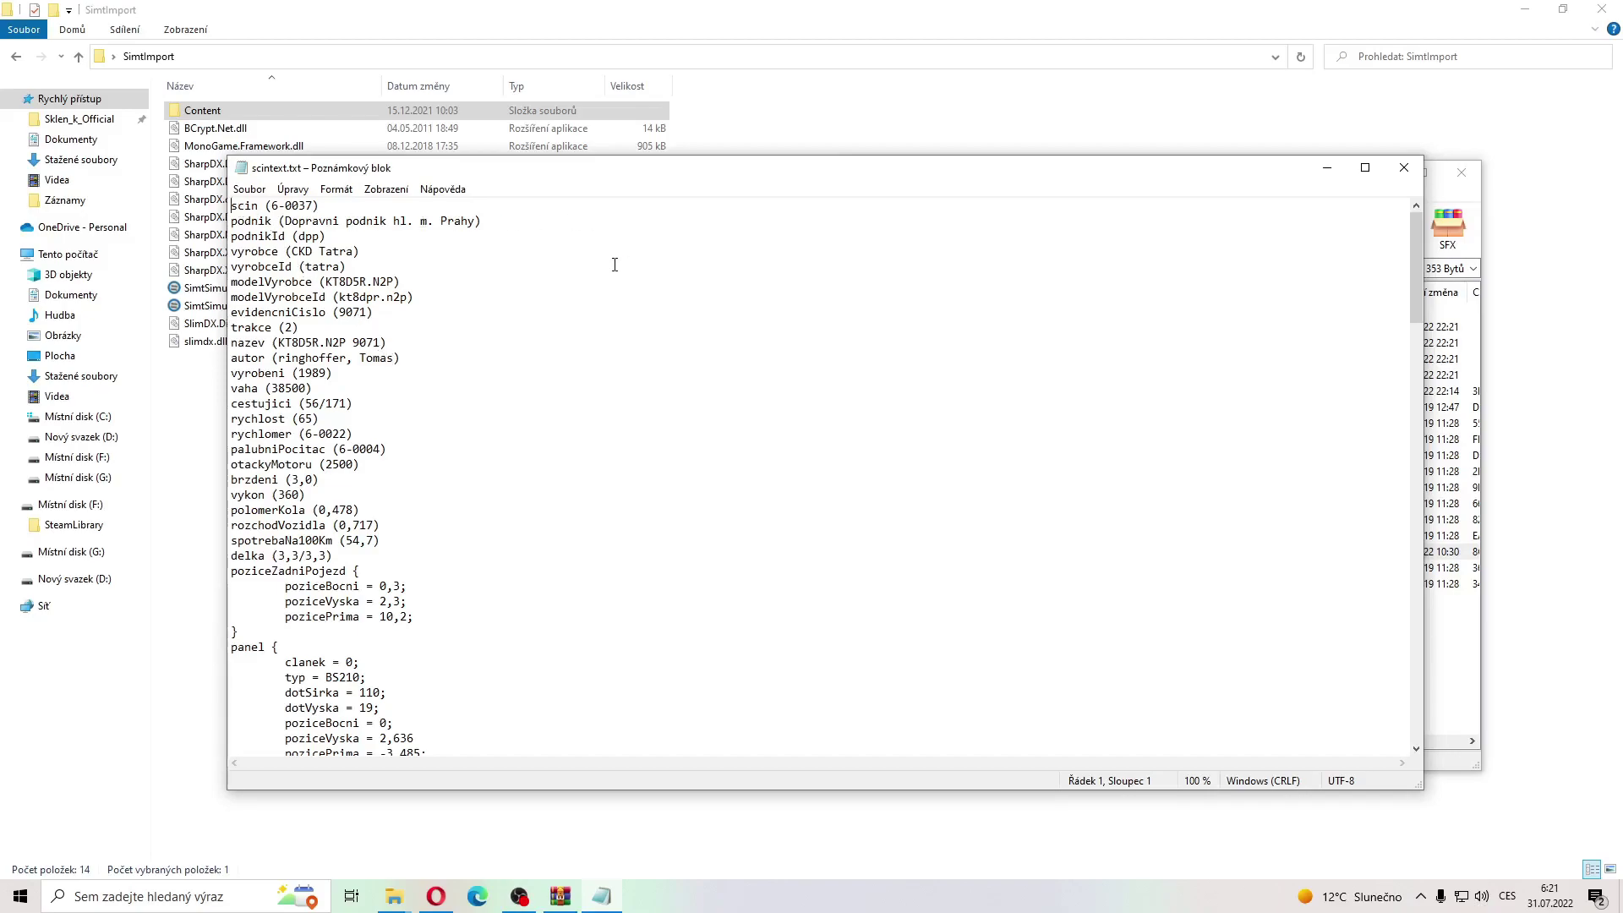
click(1403, 167)
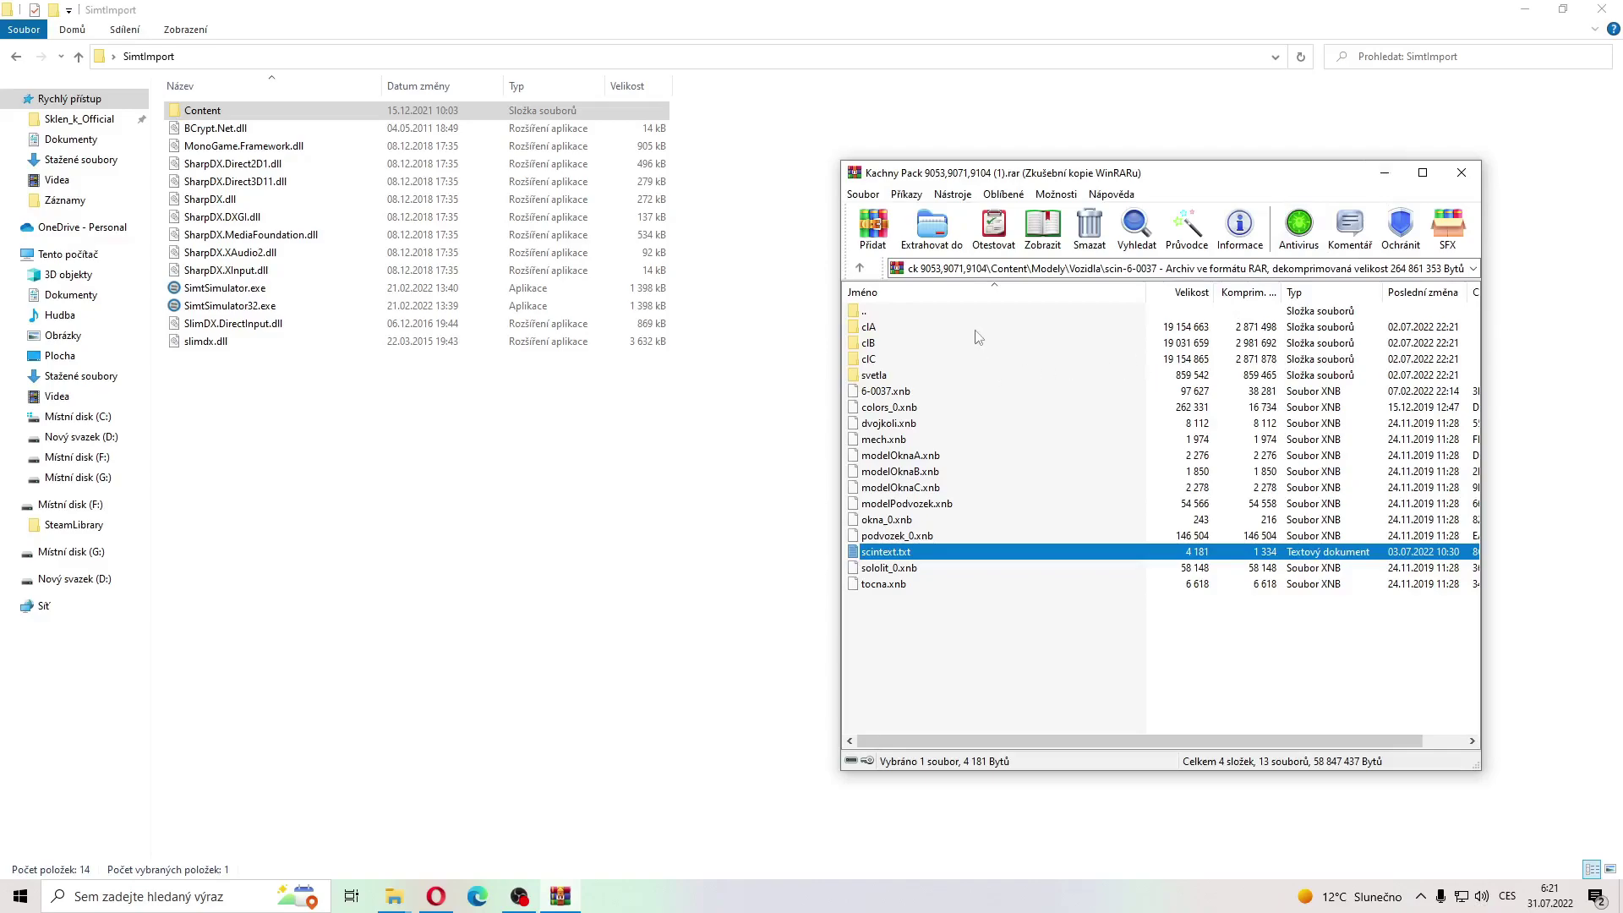
Step: Copy the Soucasti folder from the archive's Modely folder into SimtImport\Content\Modely
double_click(910, 311)
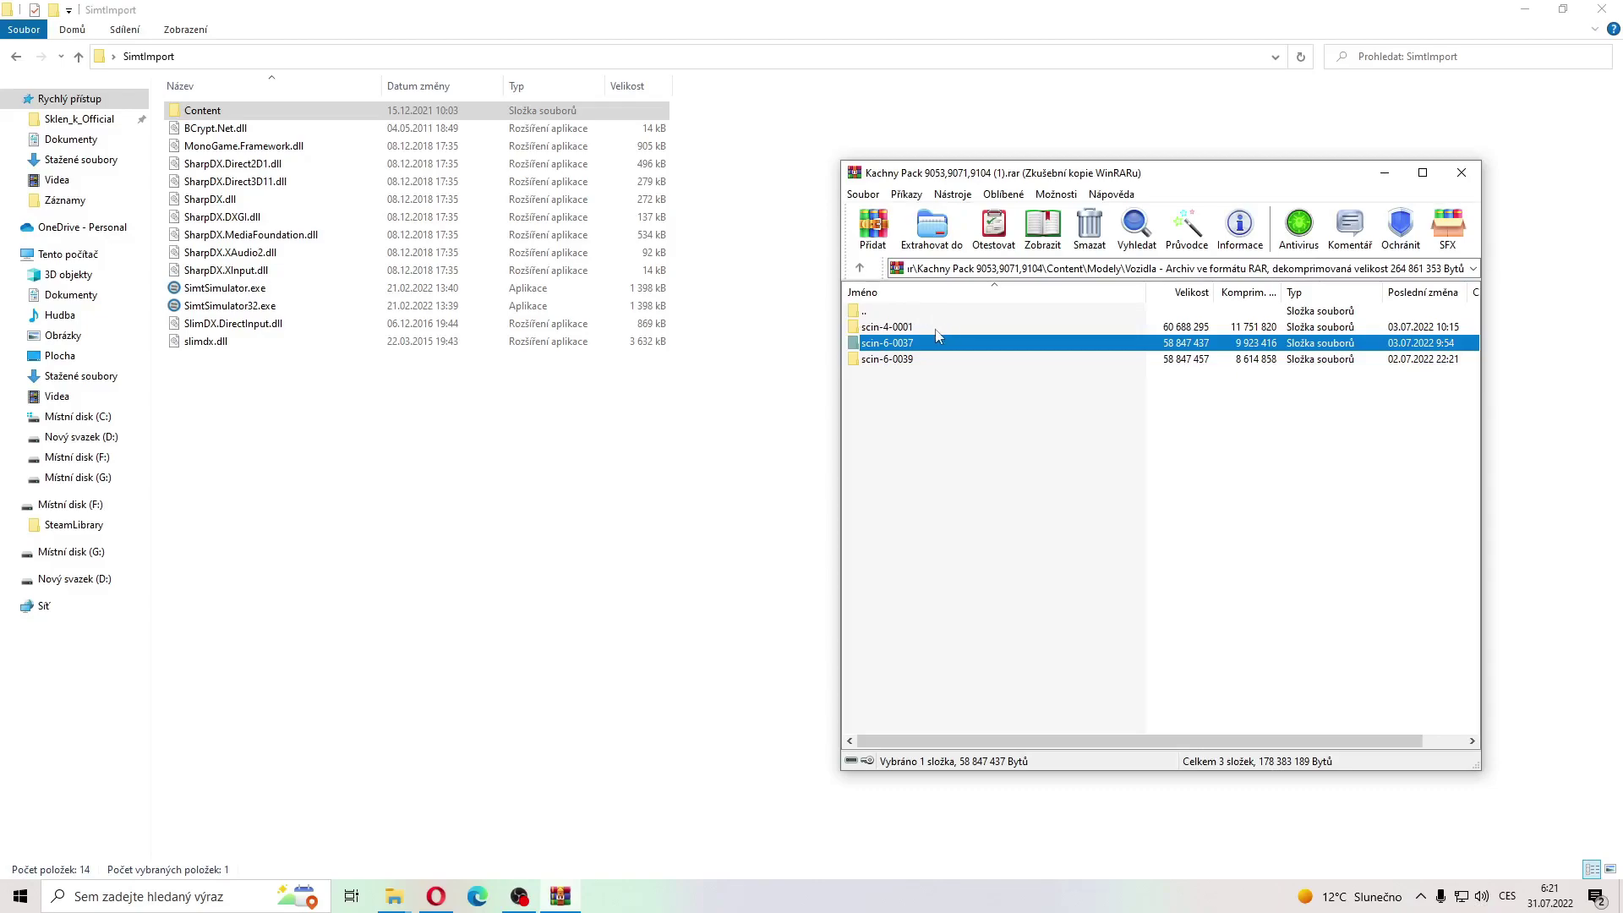
double_click(894, 318)
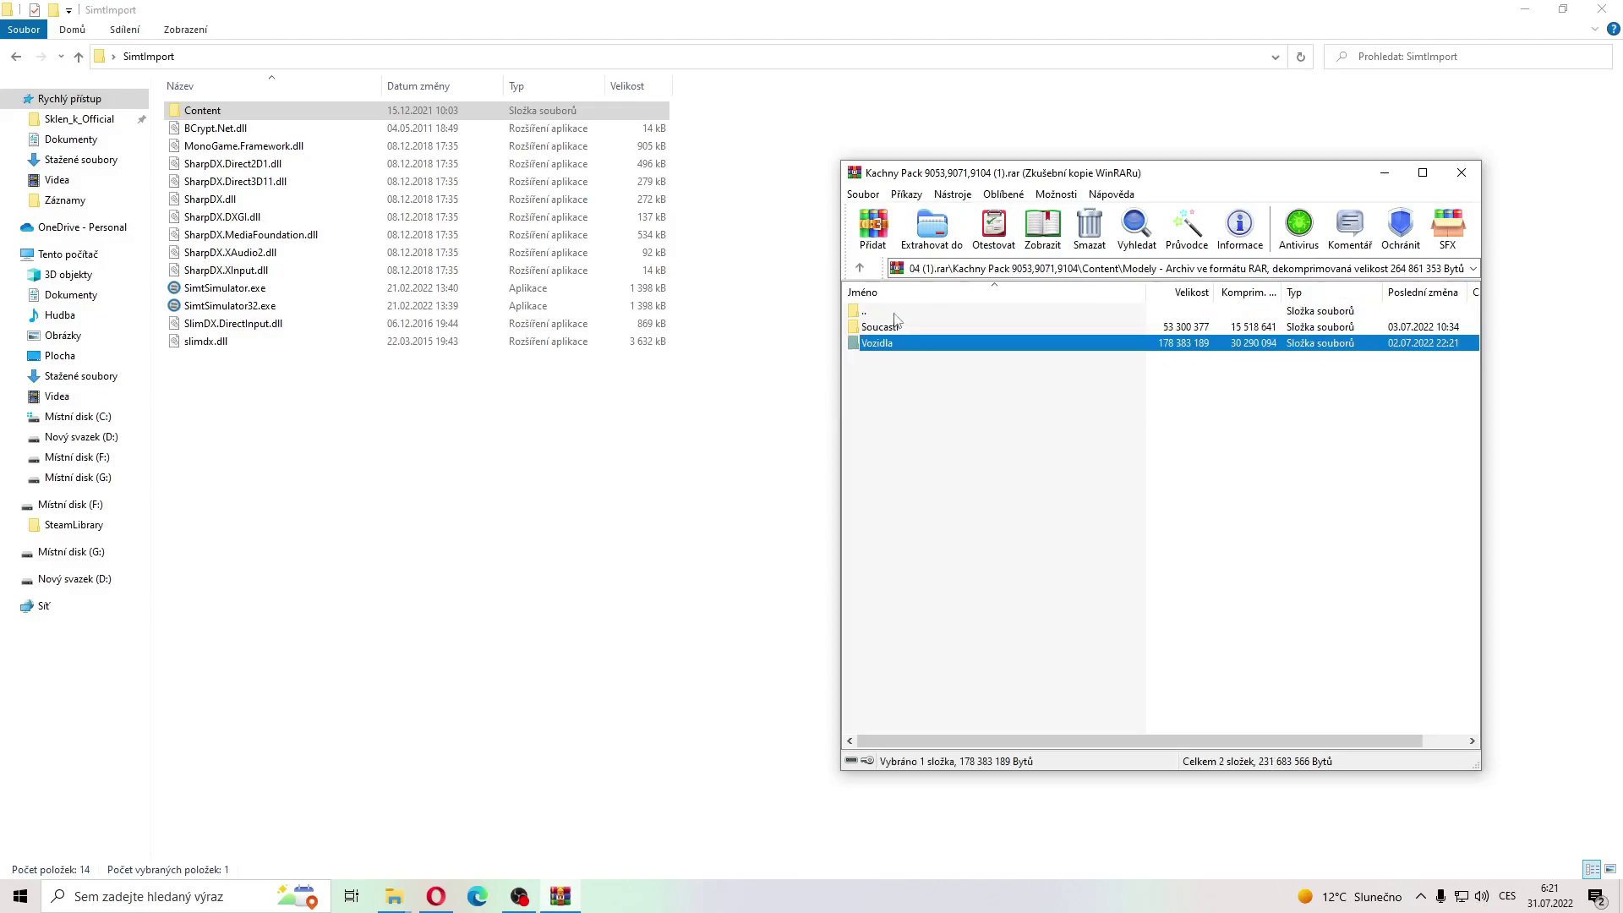
double_click(368, 113)
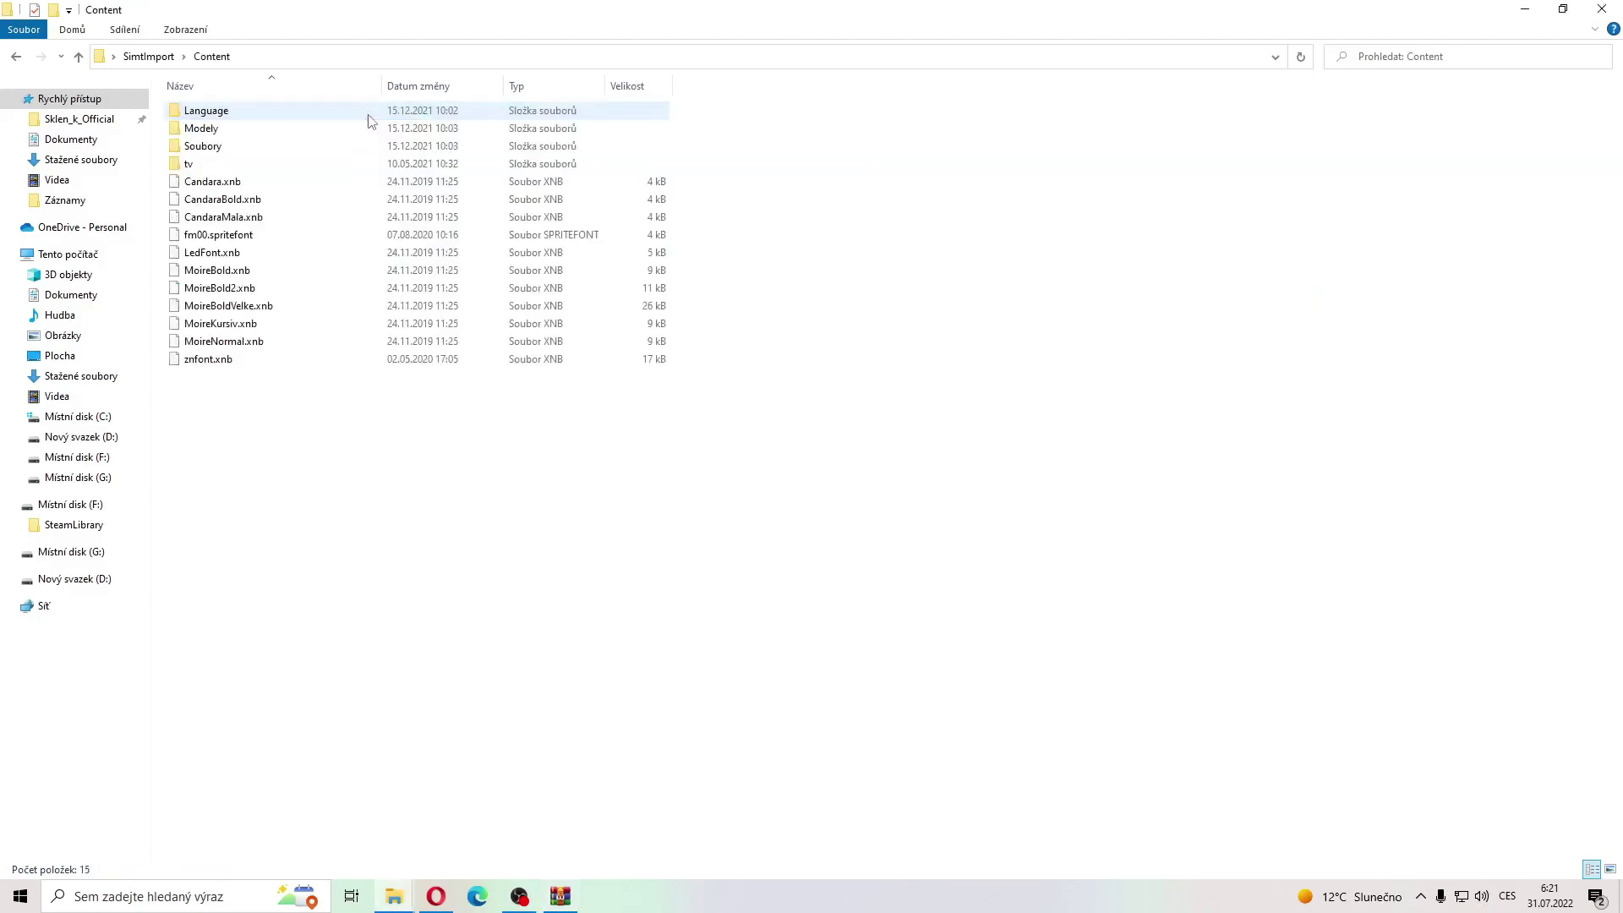
double_click(364, 128)
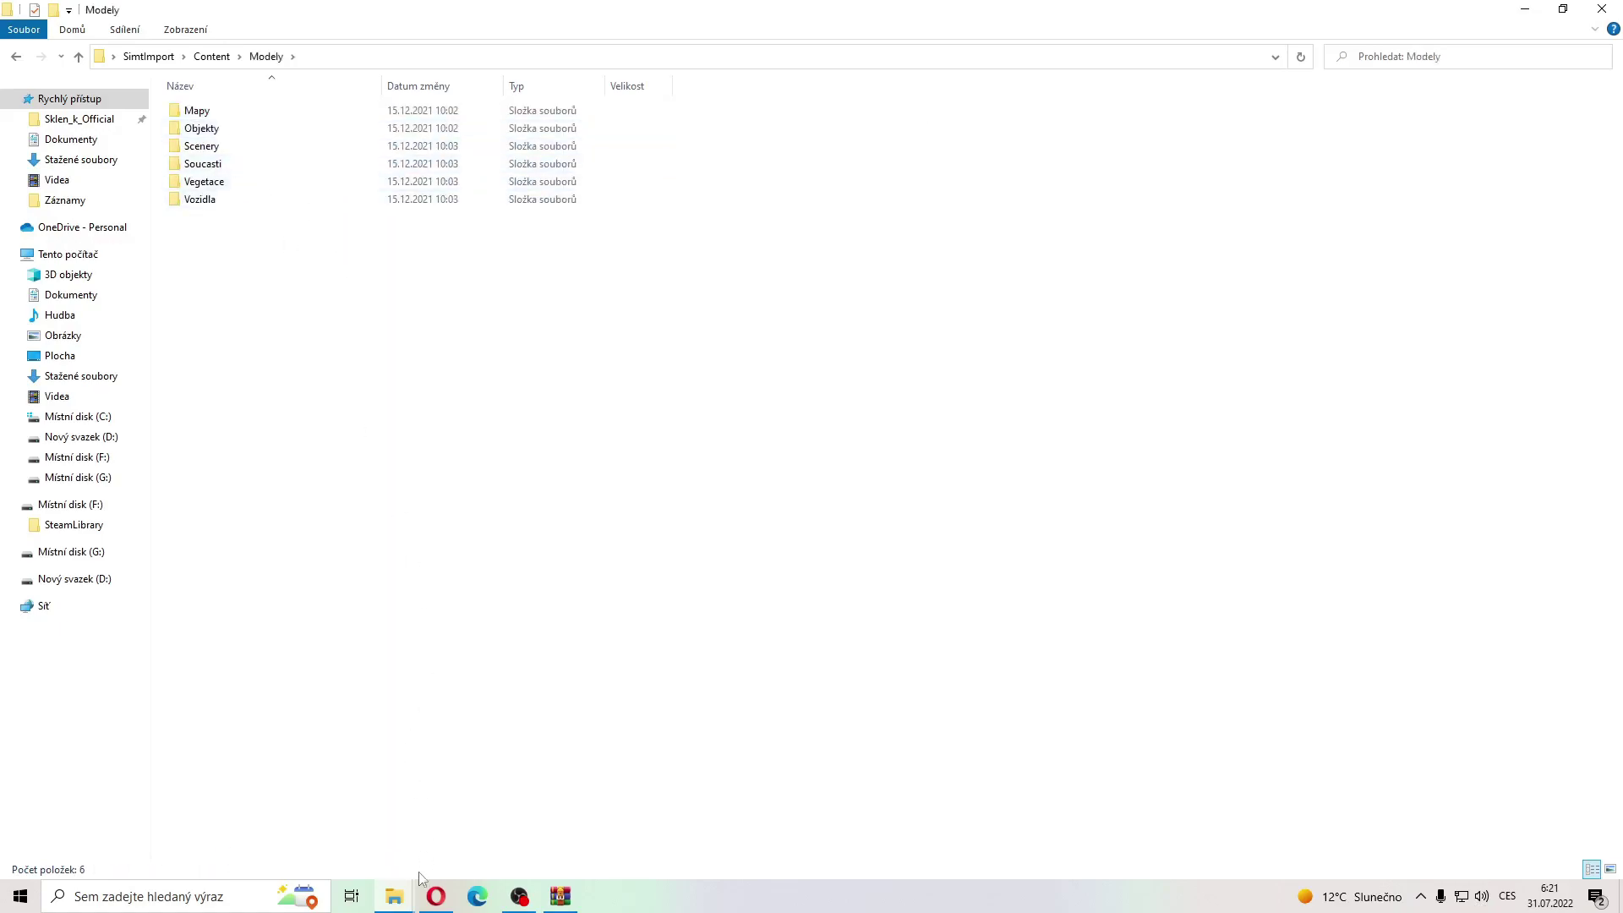
click(560, 895)
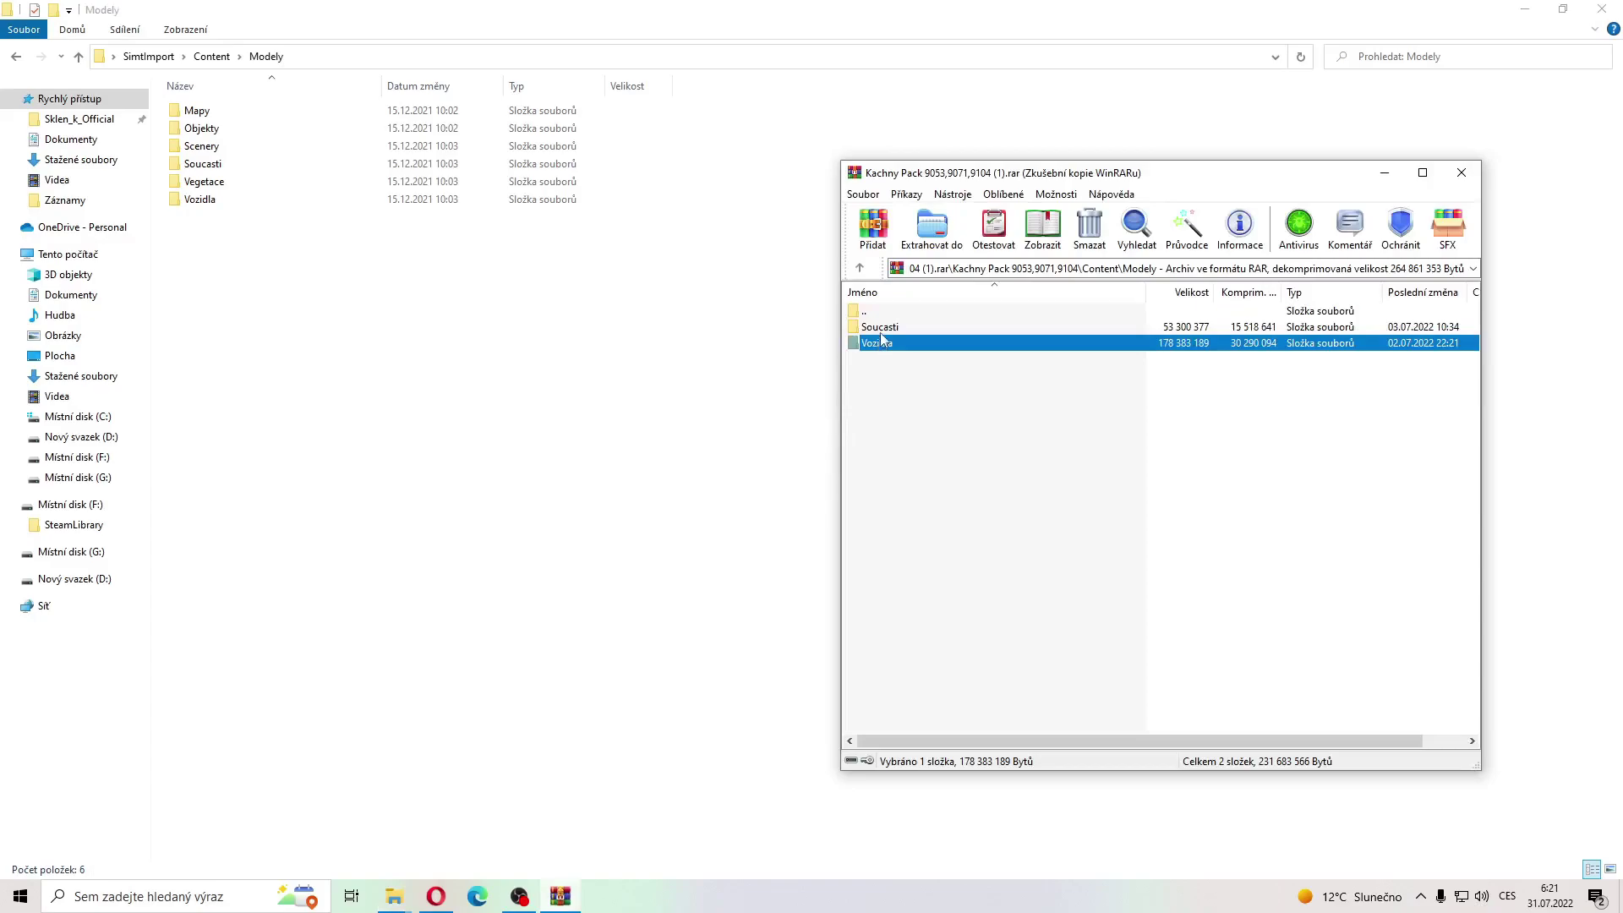
click(629, 355)
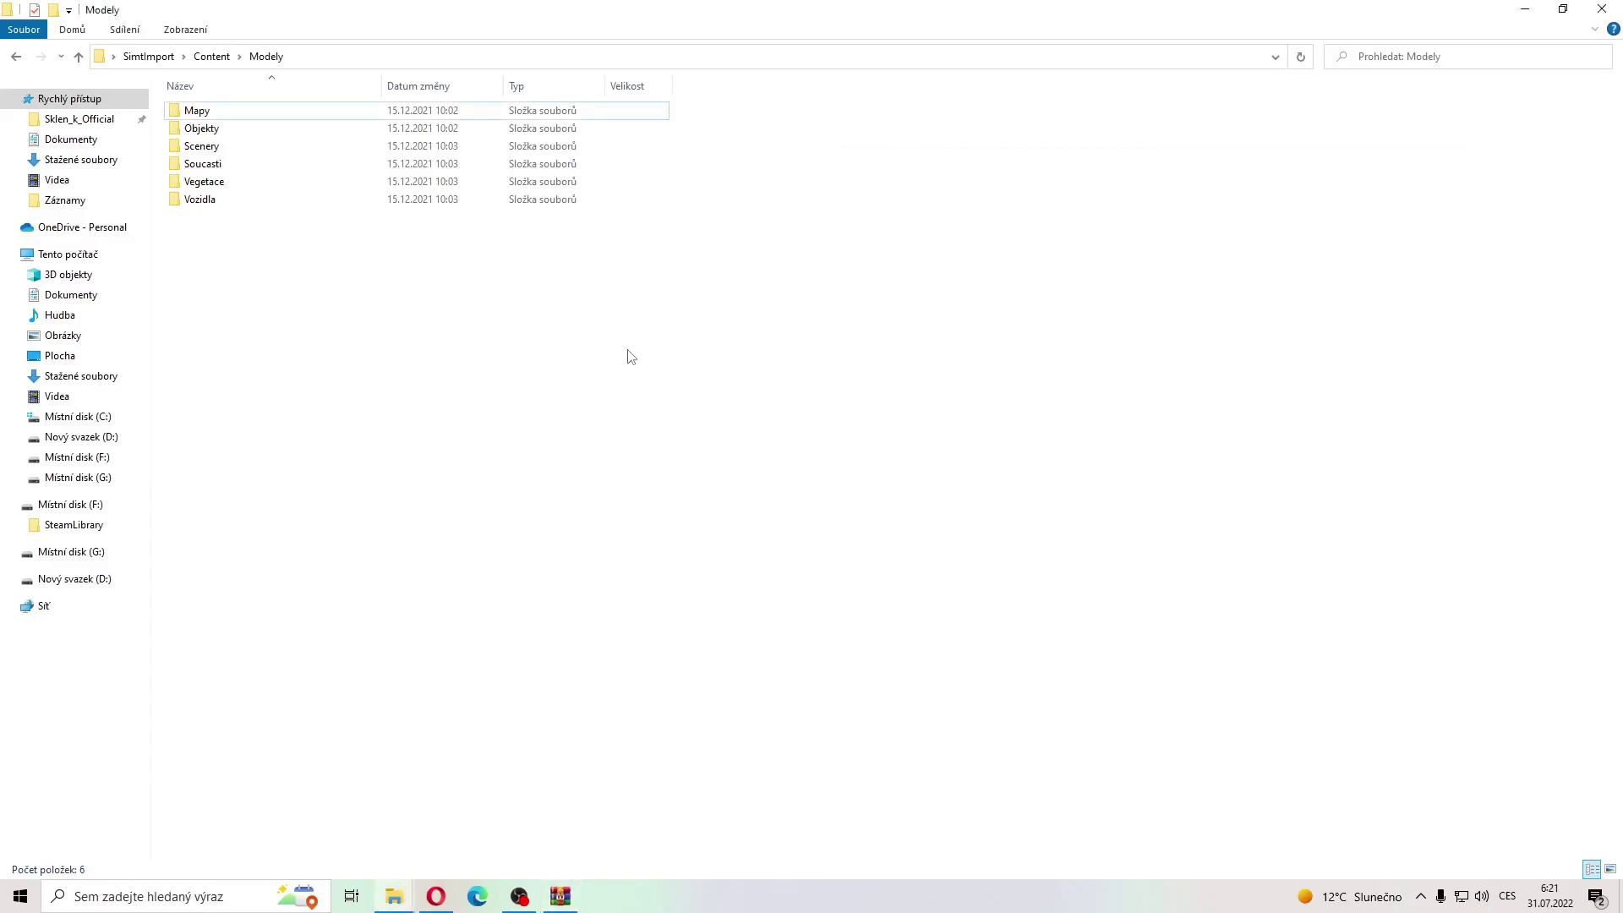
click(444, 321)
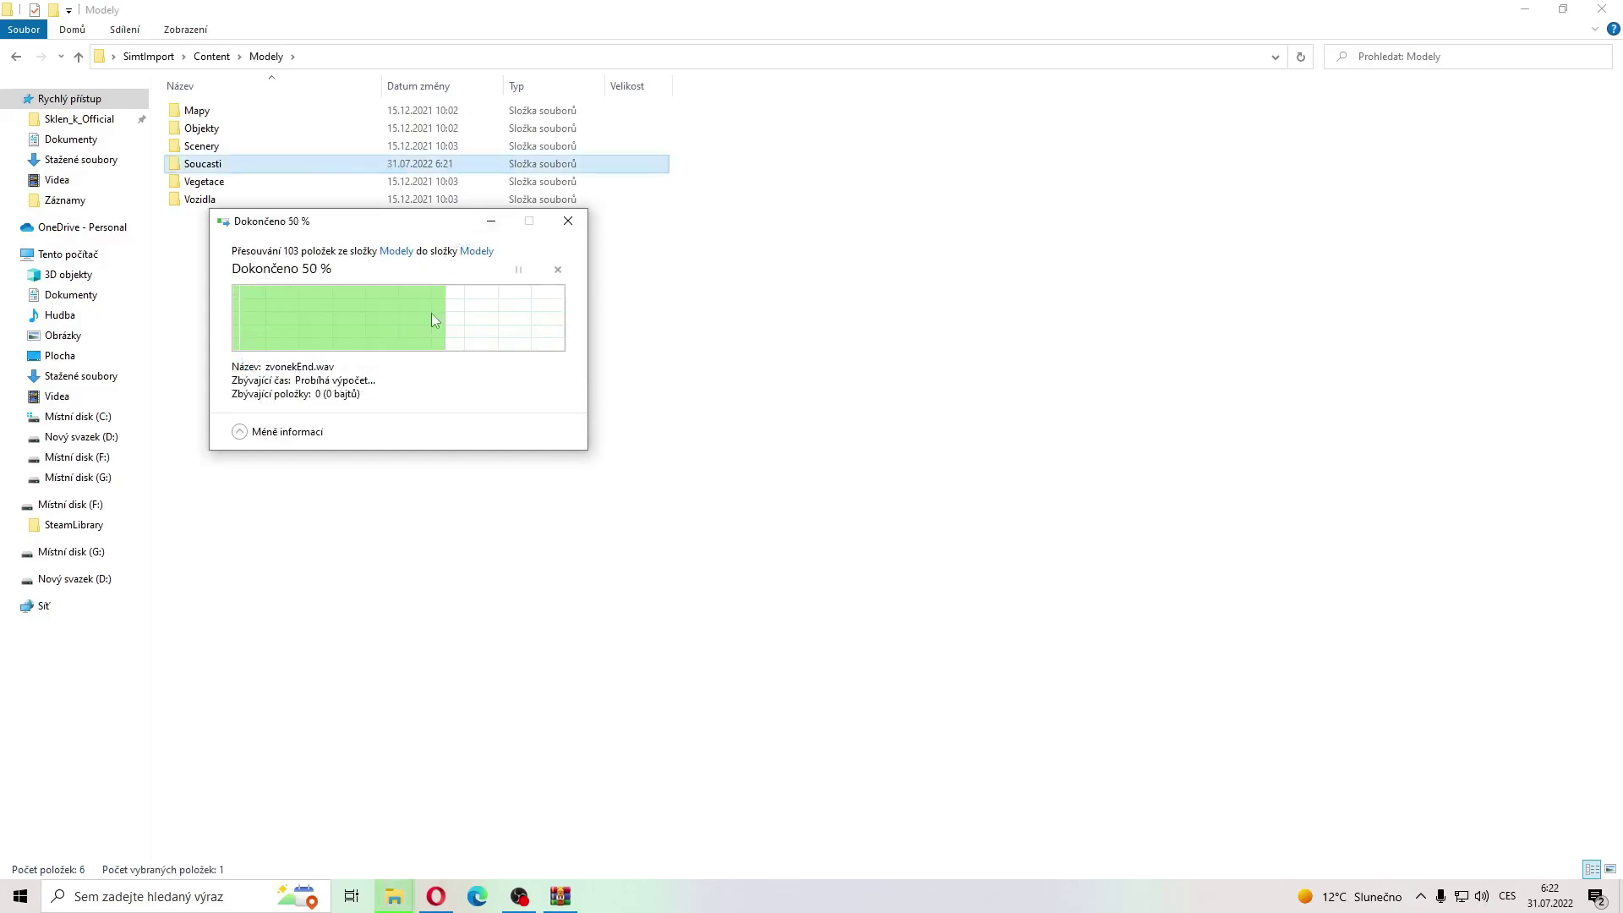
Step: Open the Vozidla folder in both the archive and SimtImport\Content\Modely and look through the vehicle folders
click(560, 896)
double_click(896, 346)
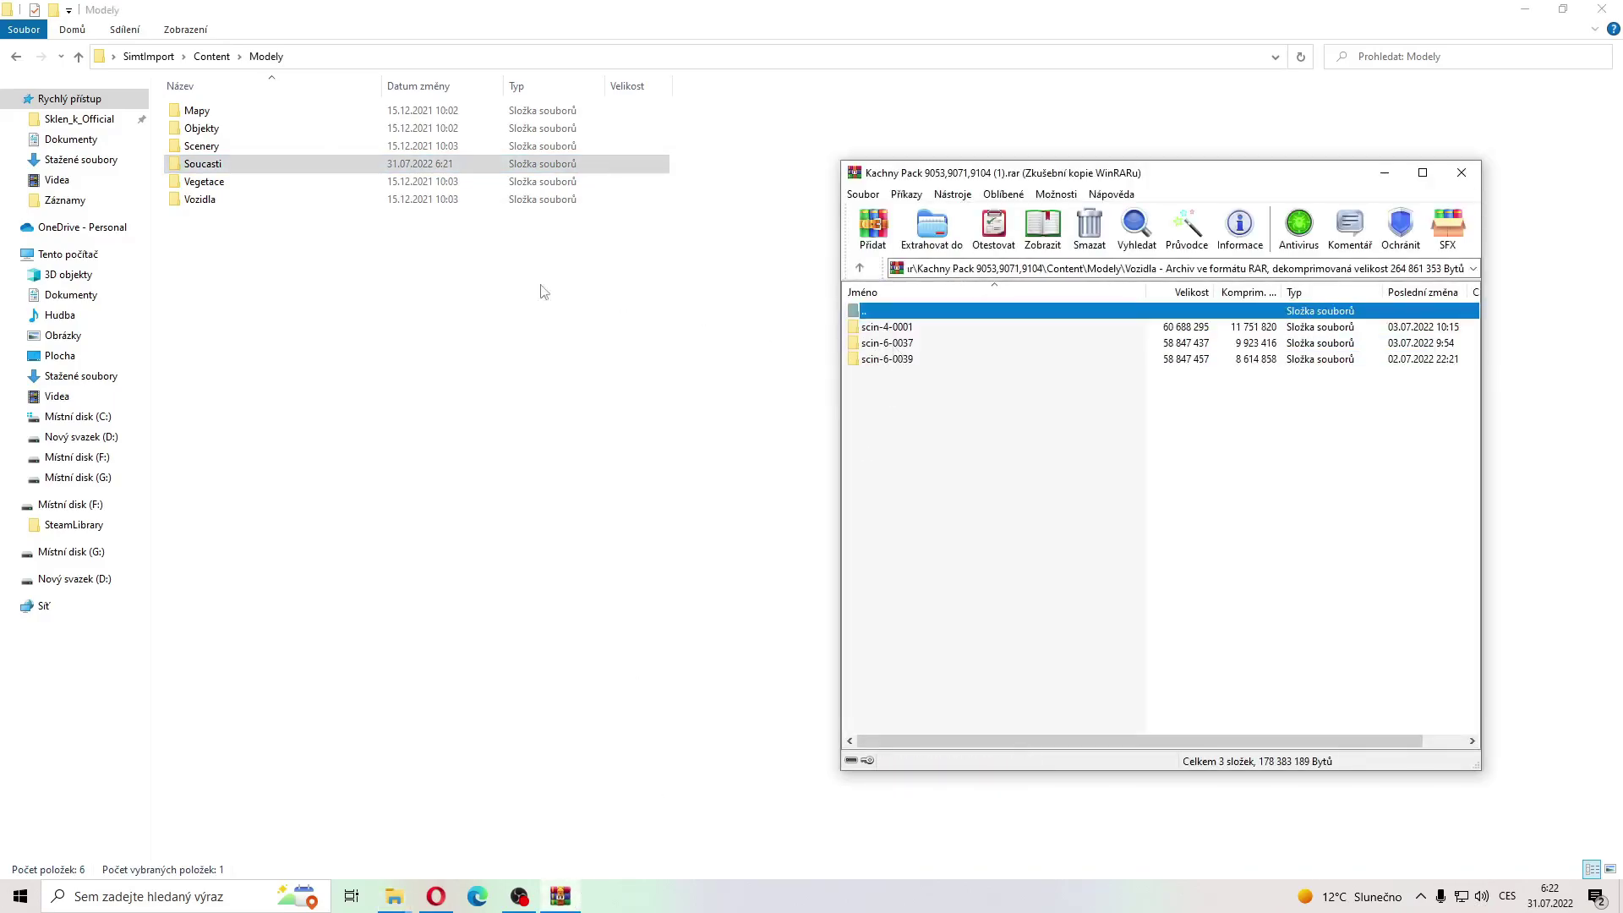
click(363, 199)
double_click(362, 199)
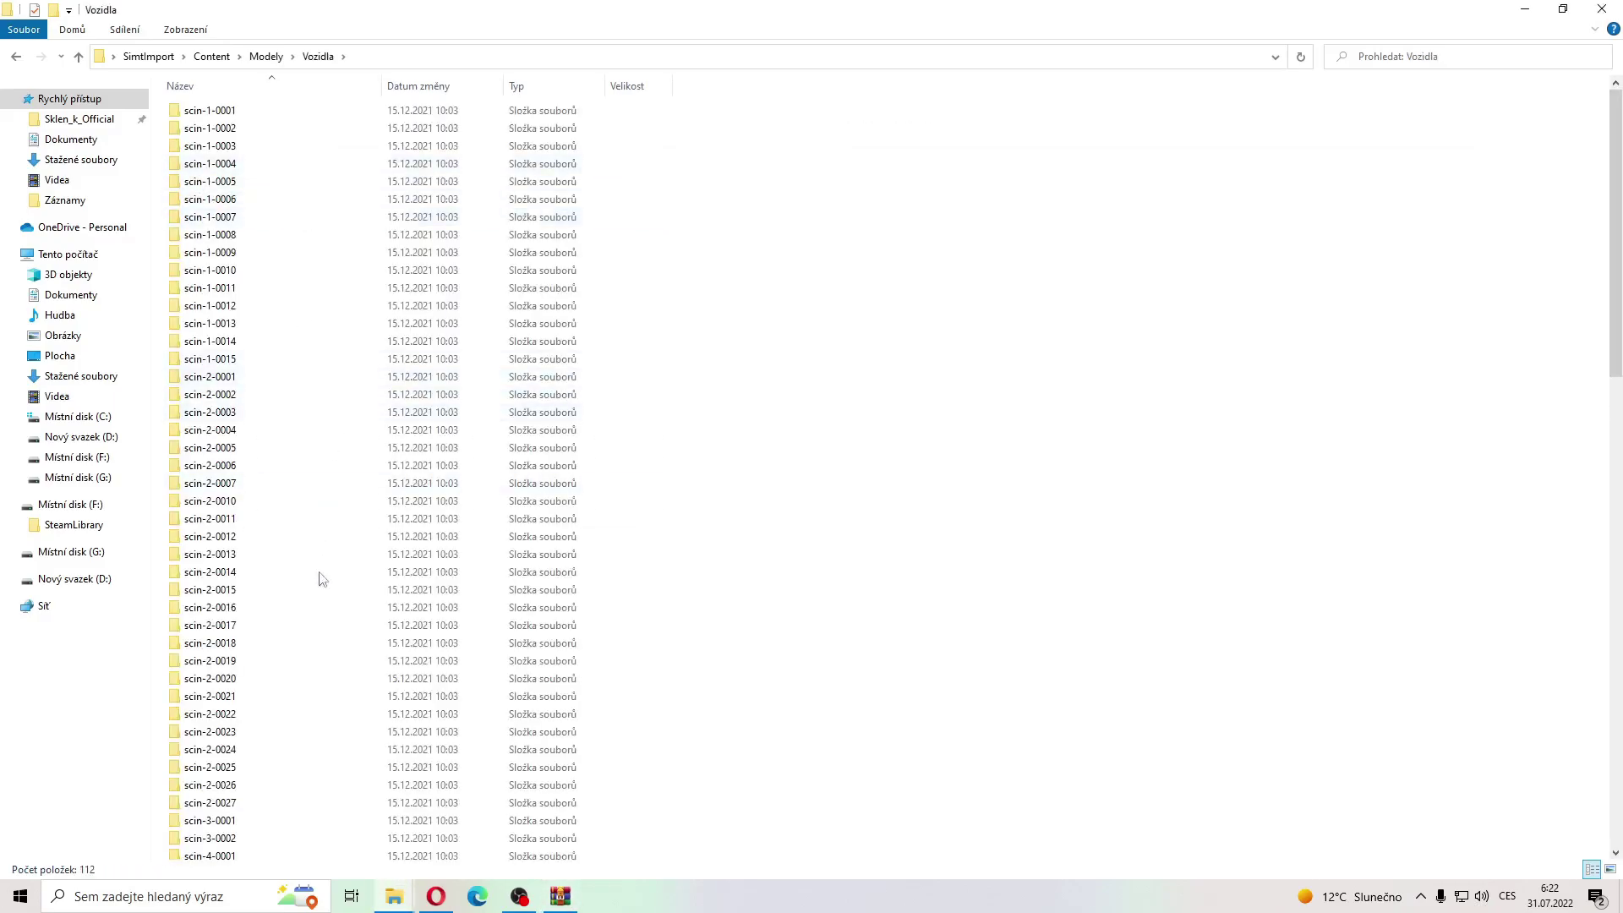
scroll(326, 605, down, 3)
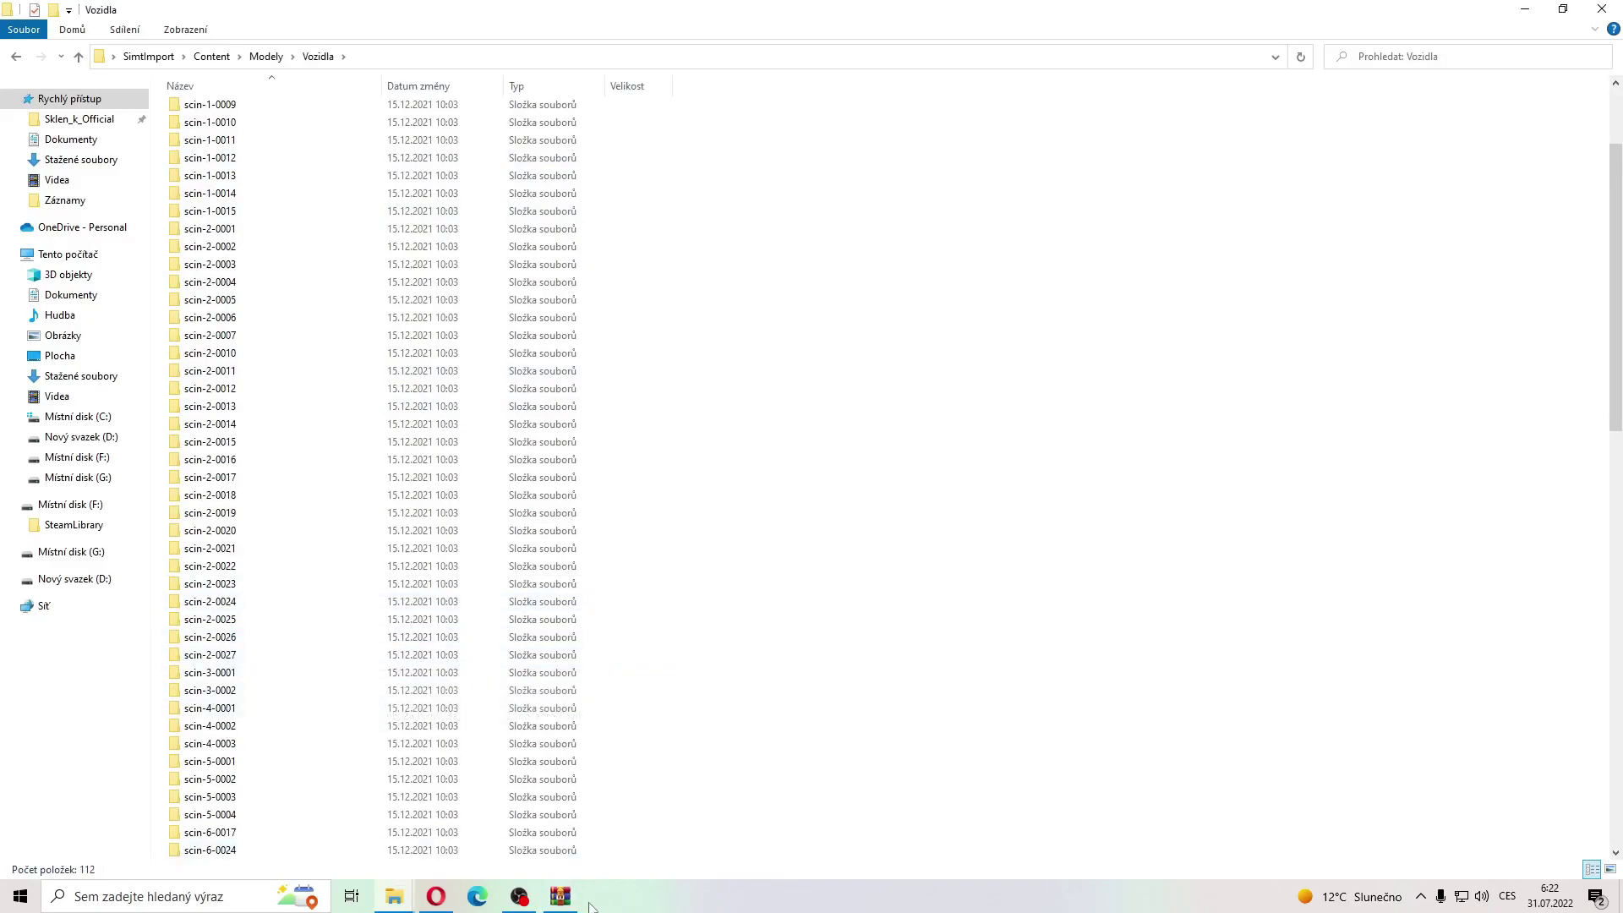
Step: Check the scin identifier in scin-6-0037's scintext.txt inside the archive and go back to its Vozidla folder
click(560, 896)
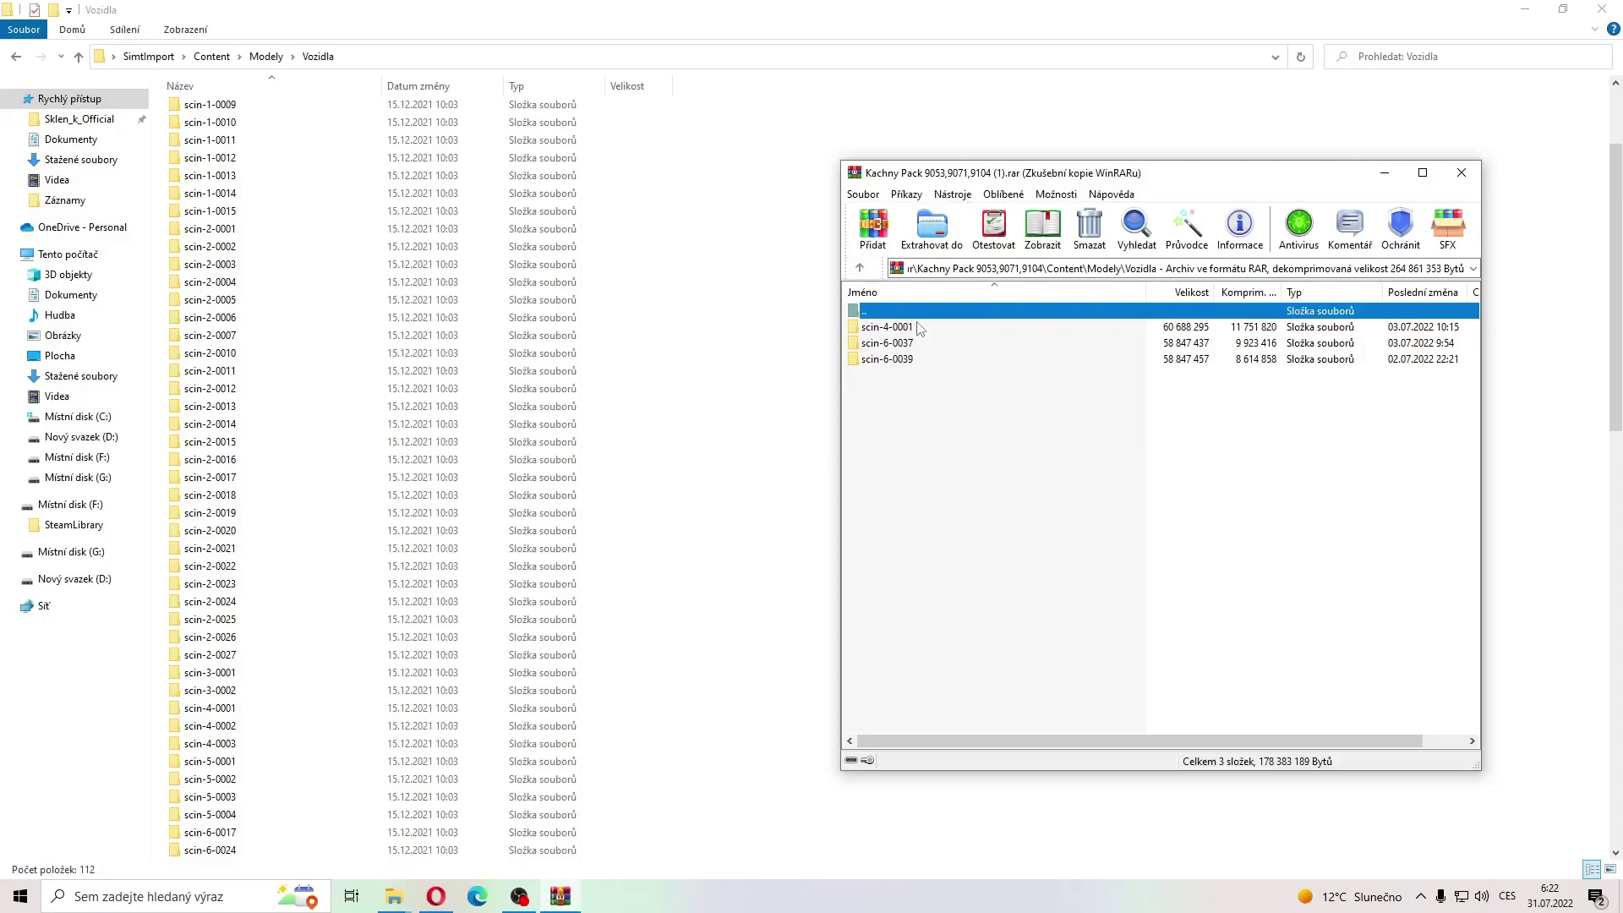
double_click(911, 345)
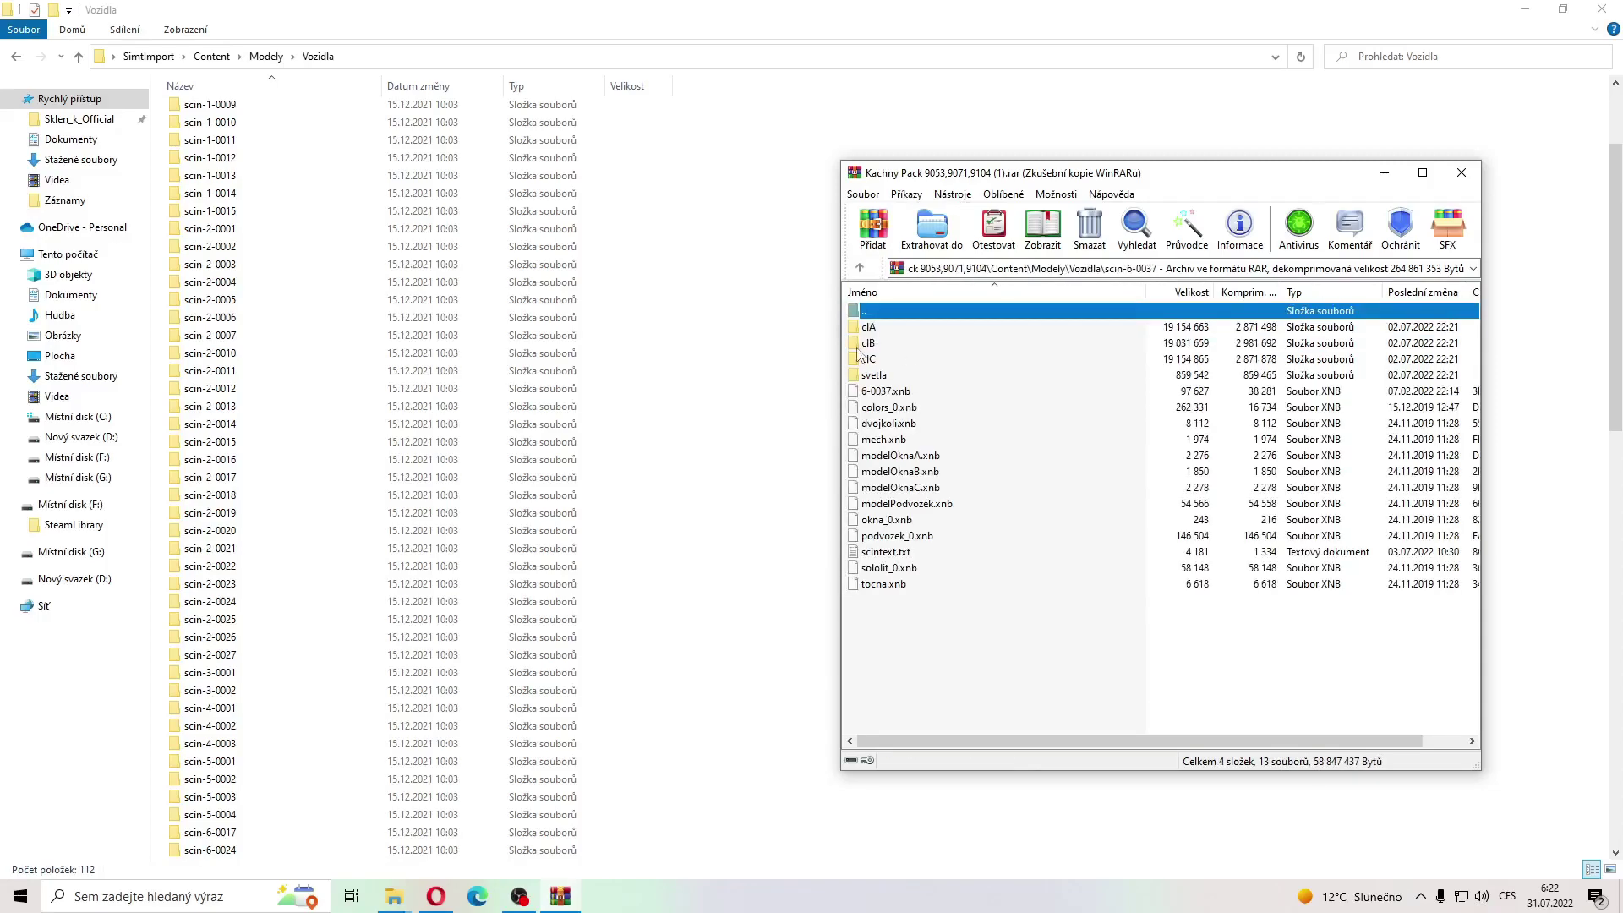
double_click(920, 554)
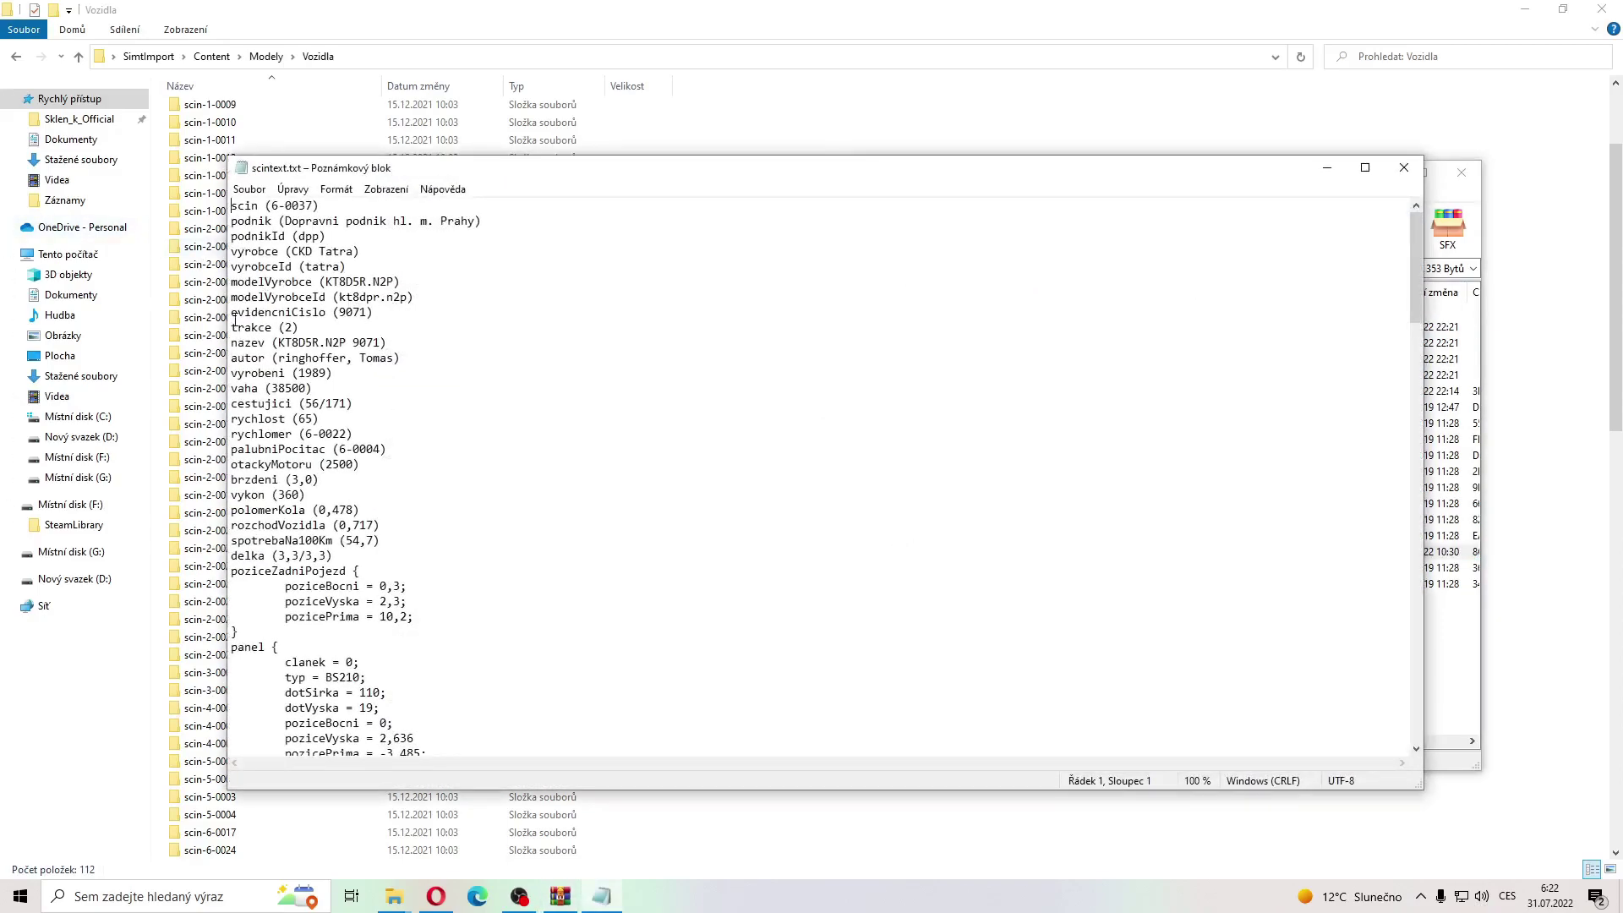
click(1403, 170)
double_click(942, 312)
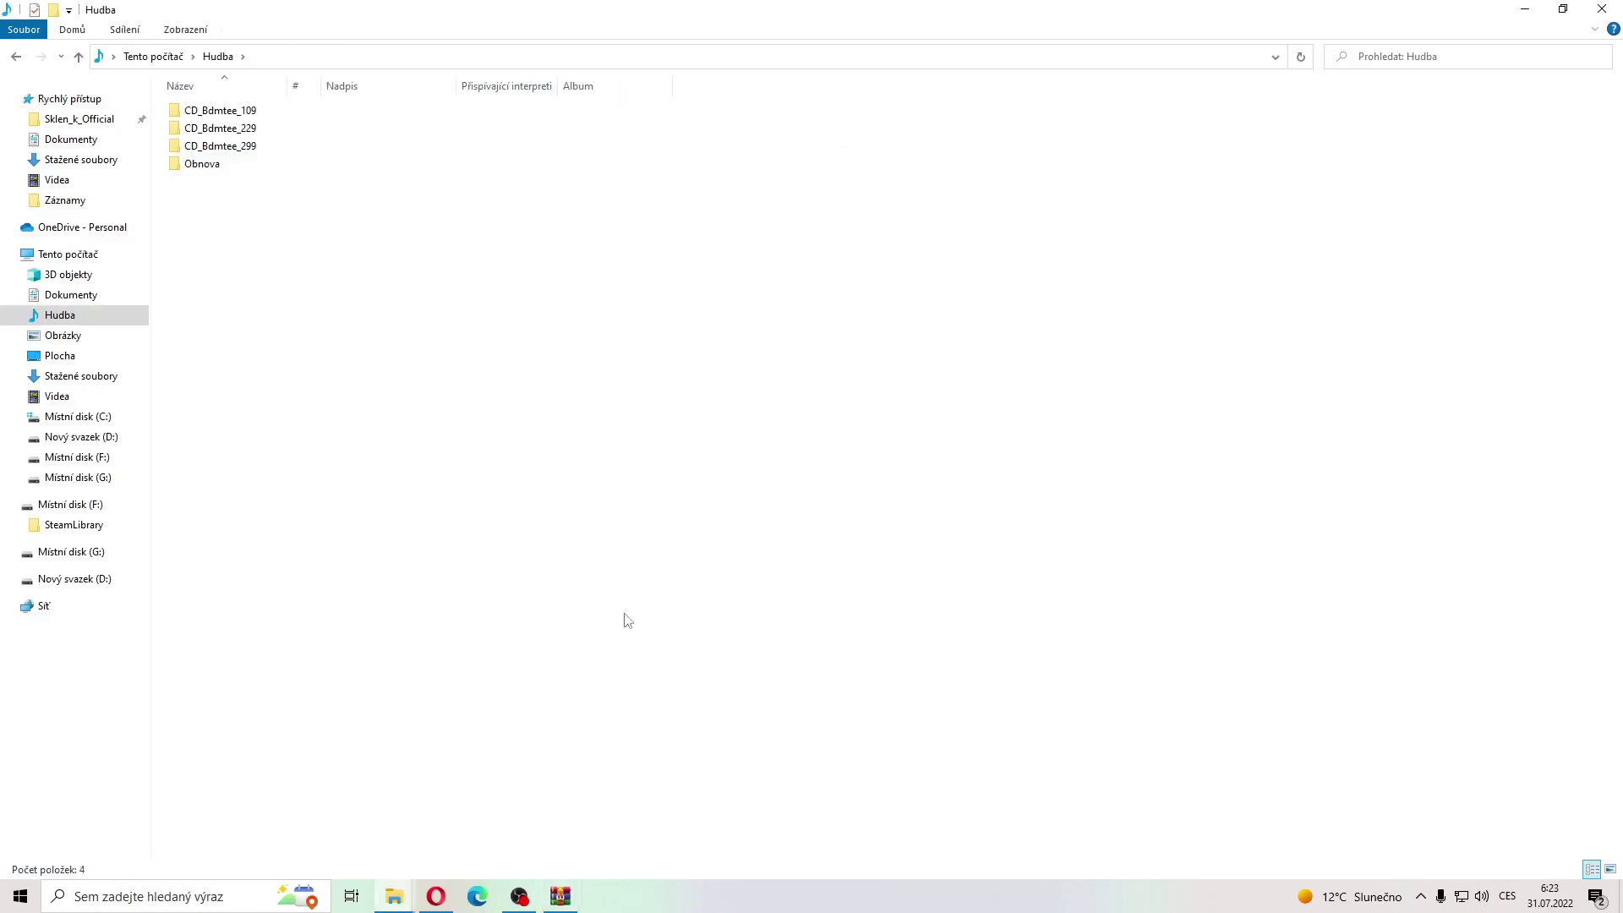
Step: Extract the scin-6-0037 folder from the archive into the Hudba folder and rename the extracted copy scin-6-0039
click(559, 896)
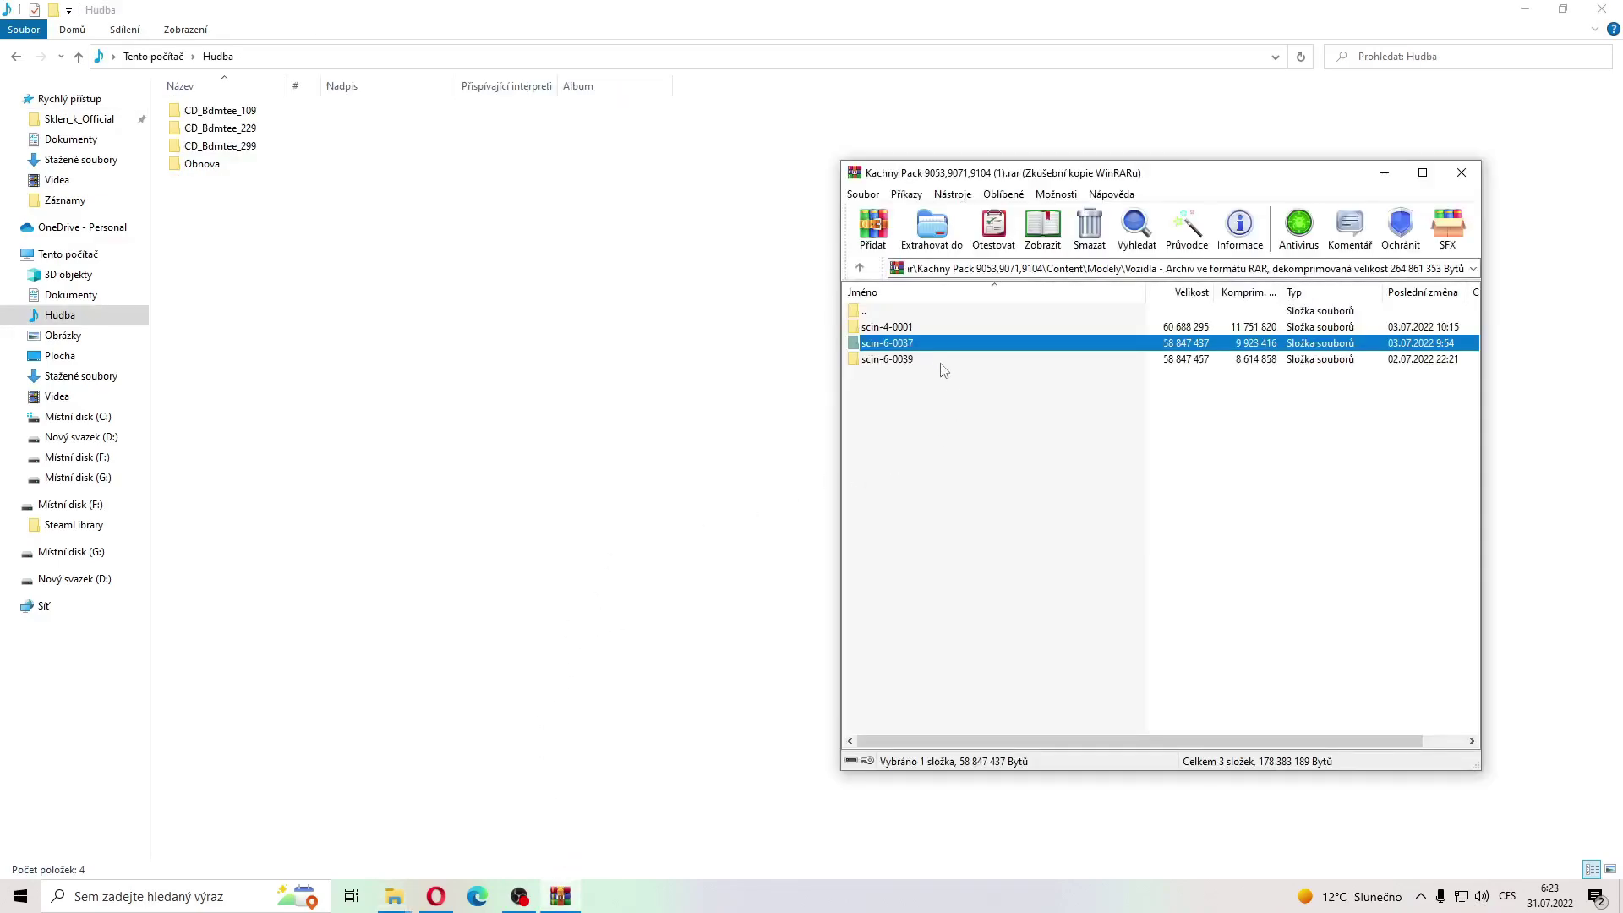
drag(933, 345, 562, 366)
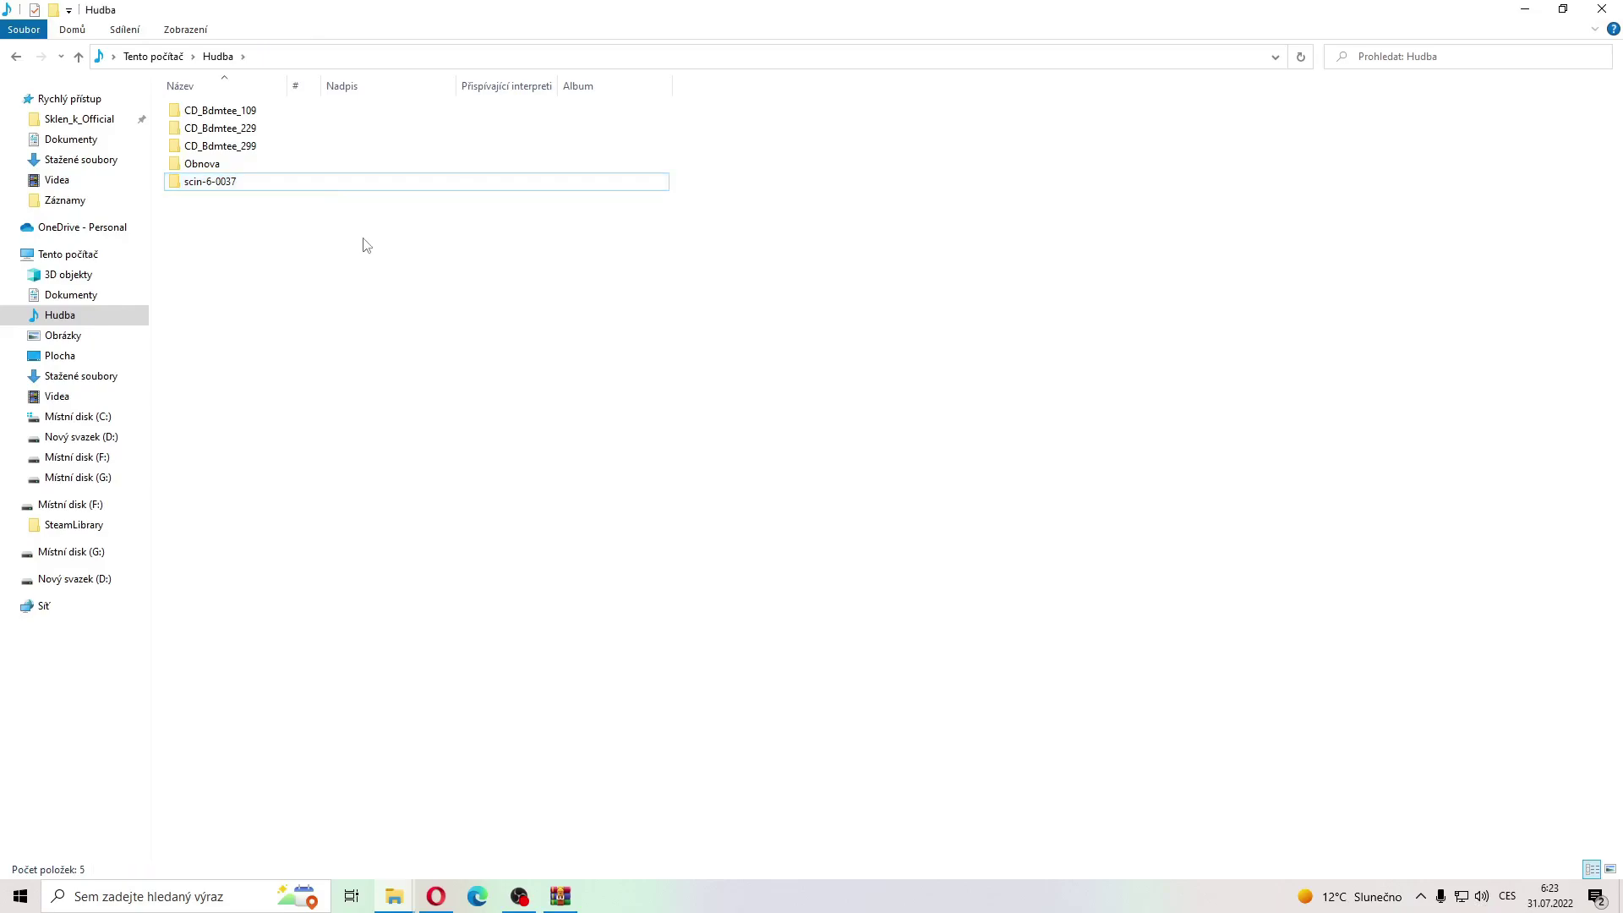
right_click(329, 187)
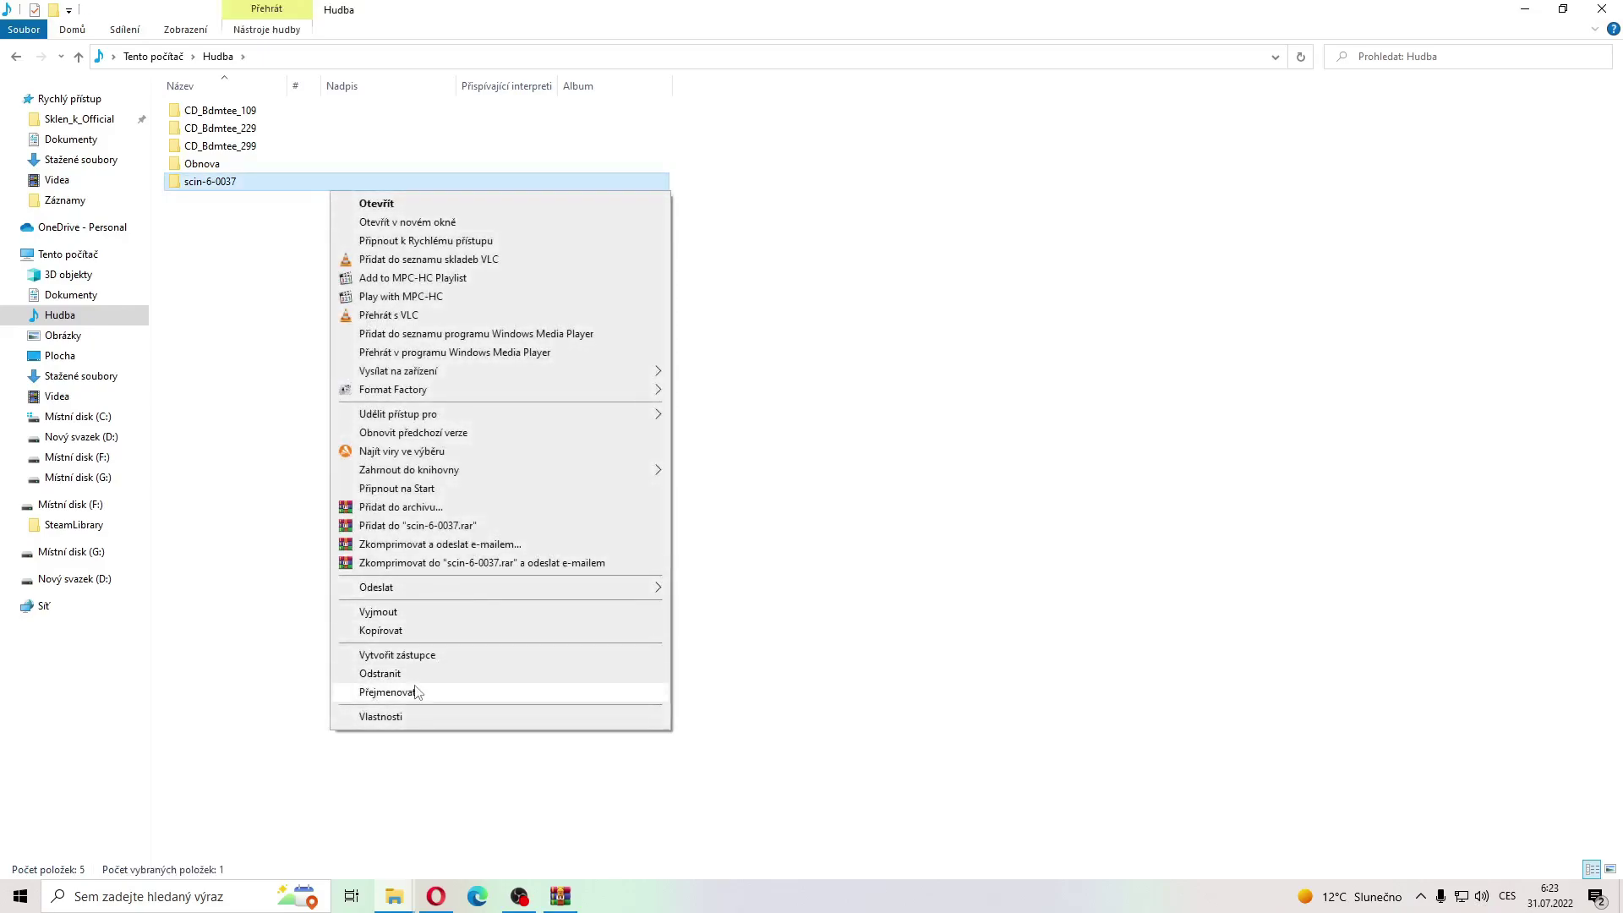
click(416, 692)
click(253, 183)
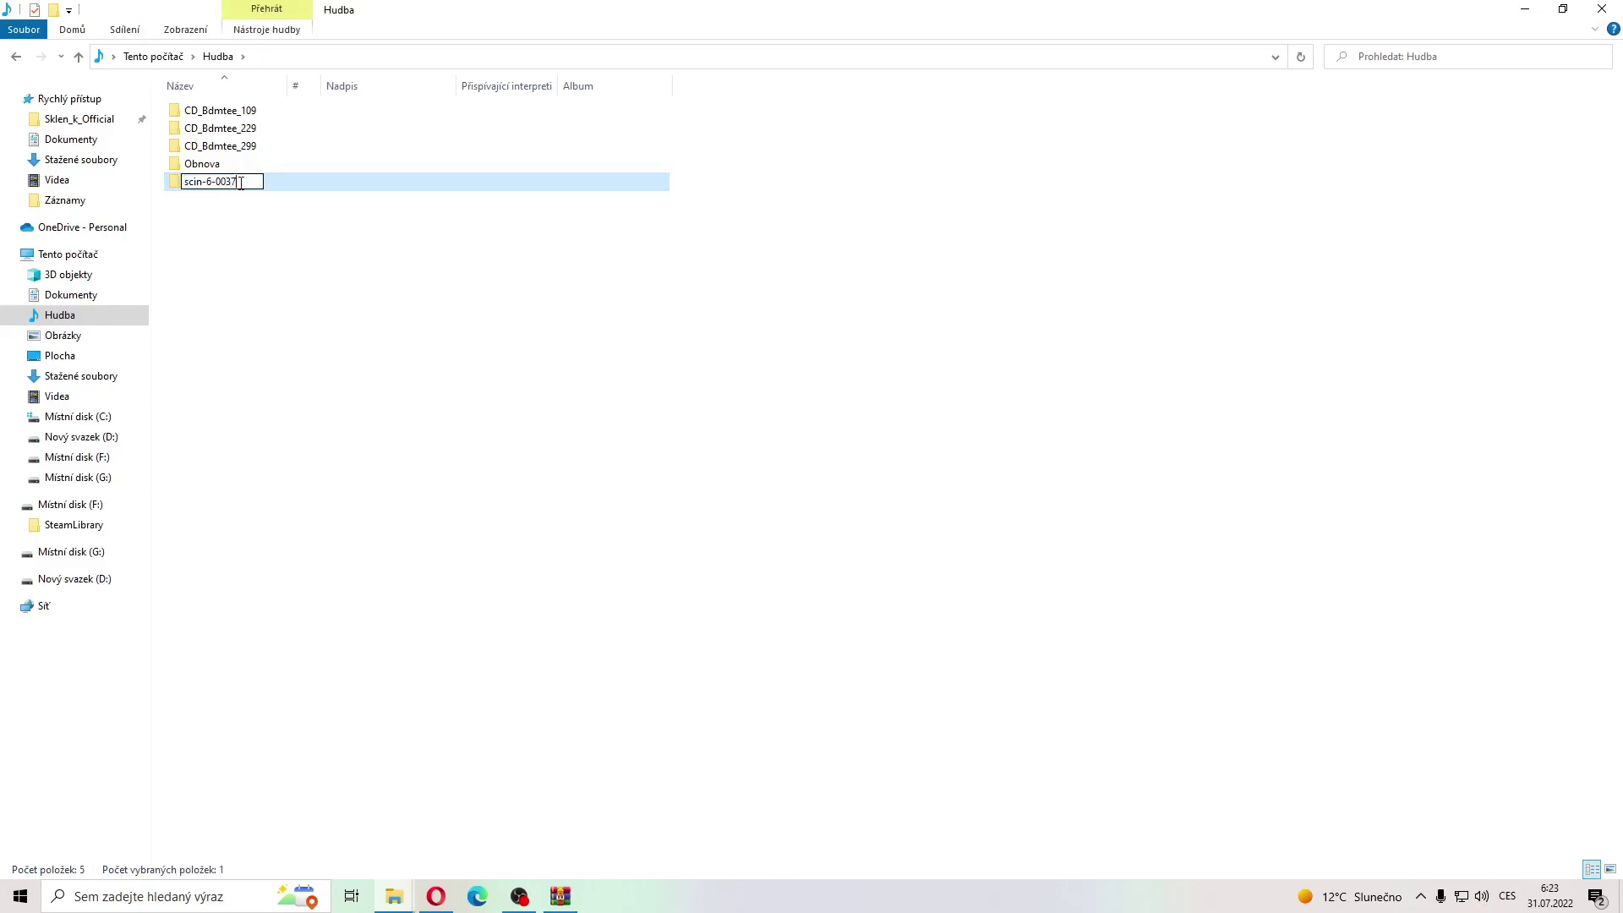
key(BackSpace)
text(9)
click(607, 380)
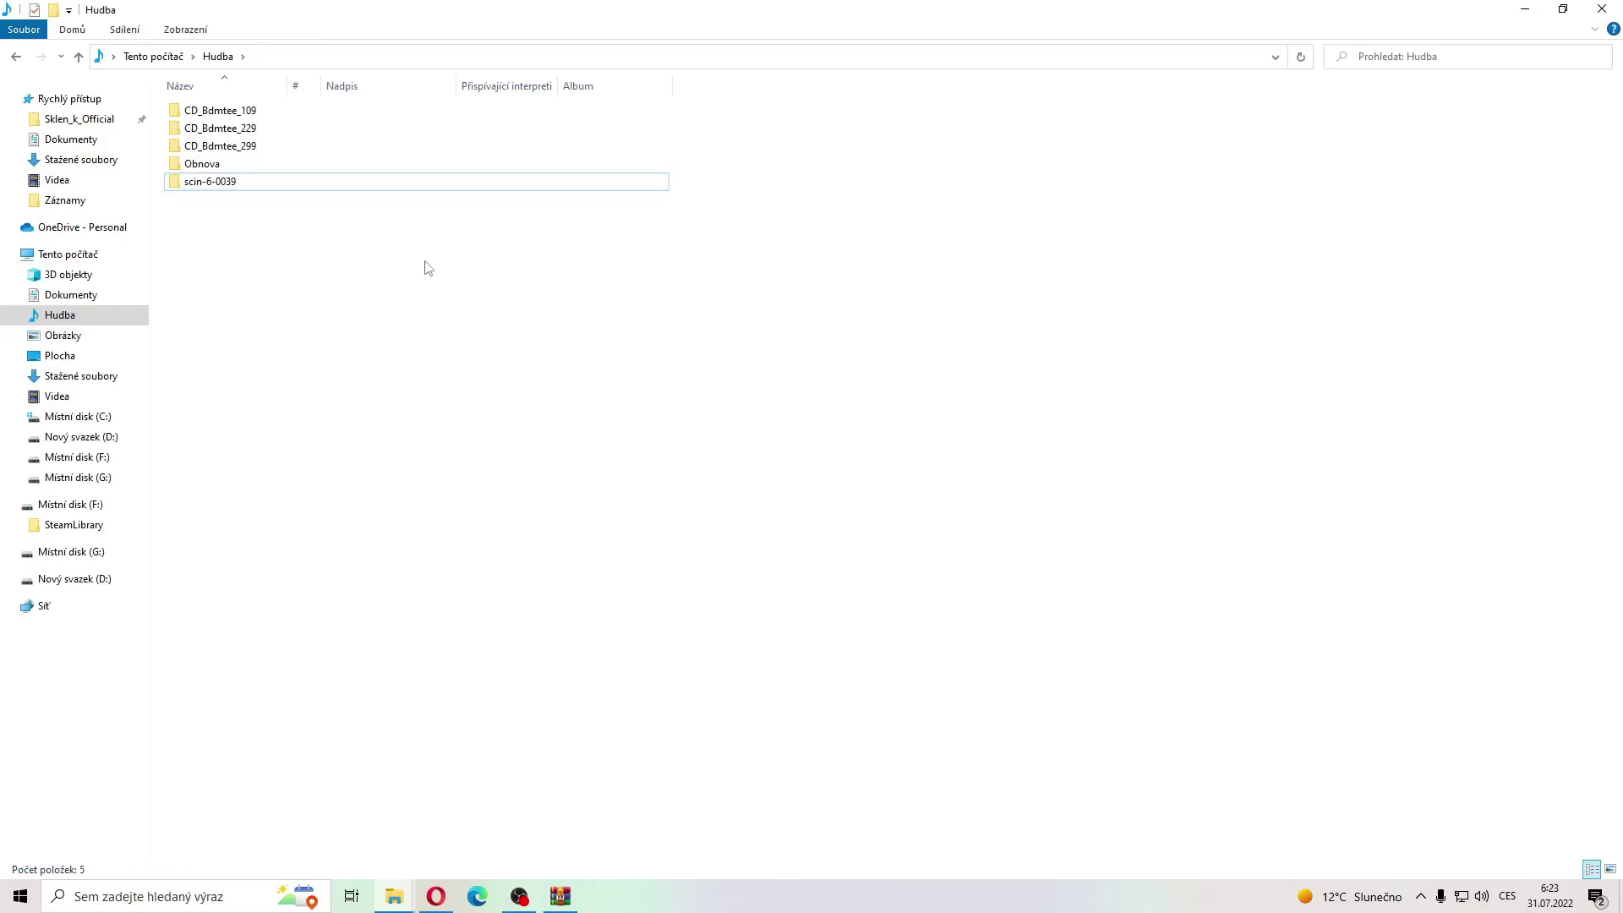
Step: Compare the numbered .xnb file in the renamed scin-6-0039 folder with those in the archive's scin-6-0039 and scin-4-0001 folders
double_click(294, 184)
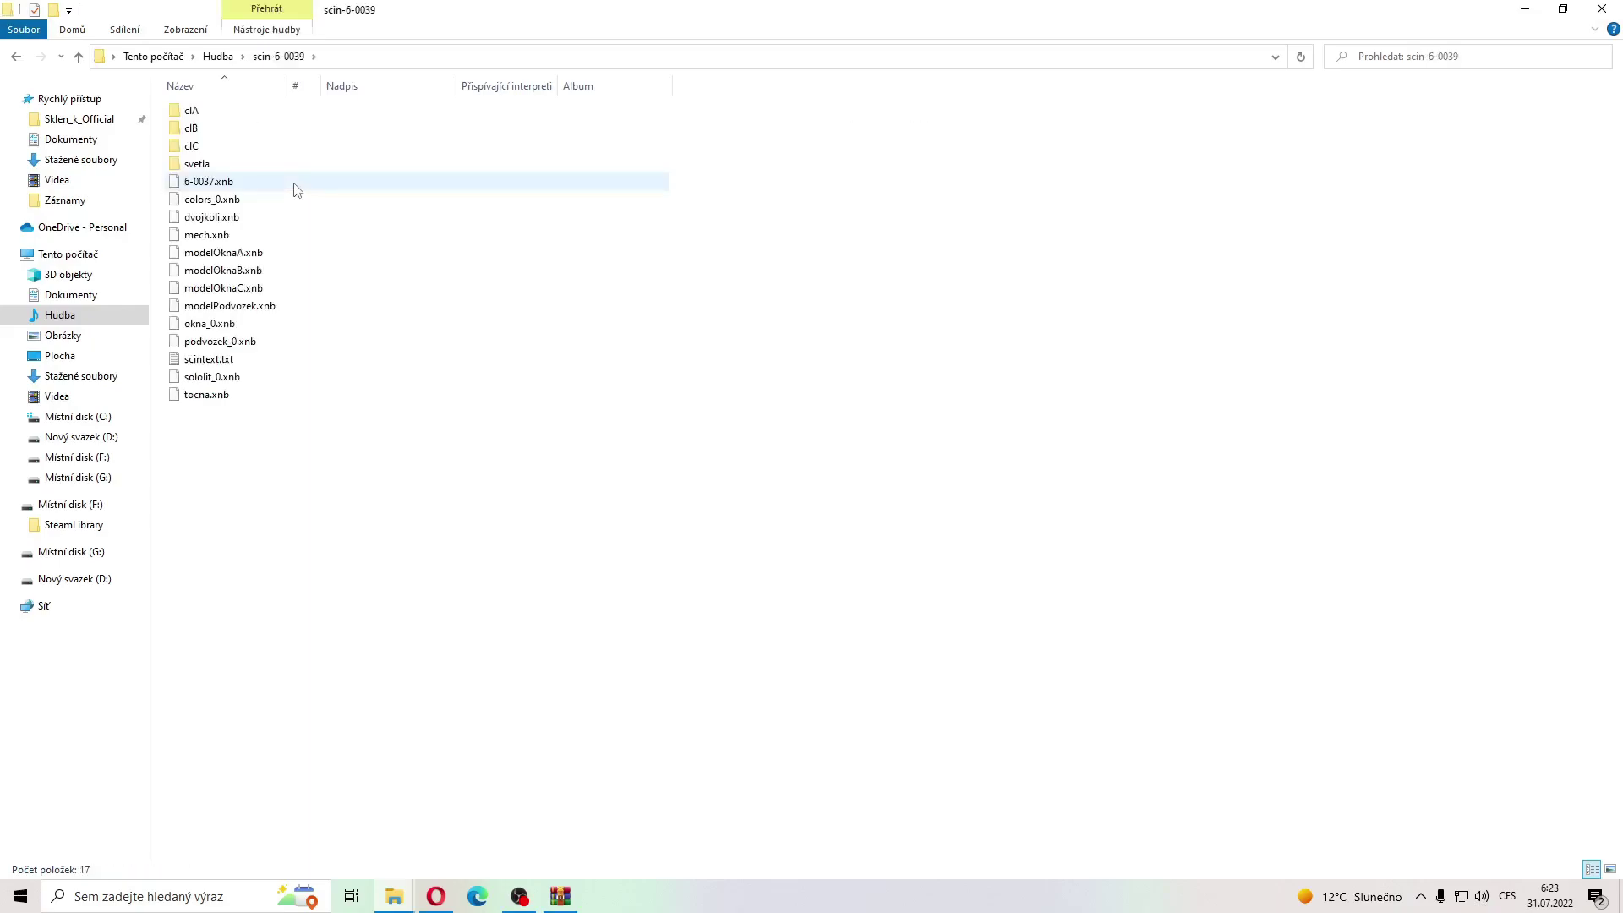
click(249, 185)
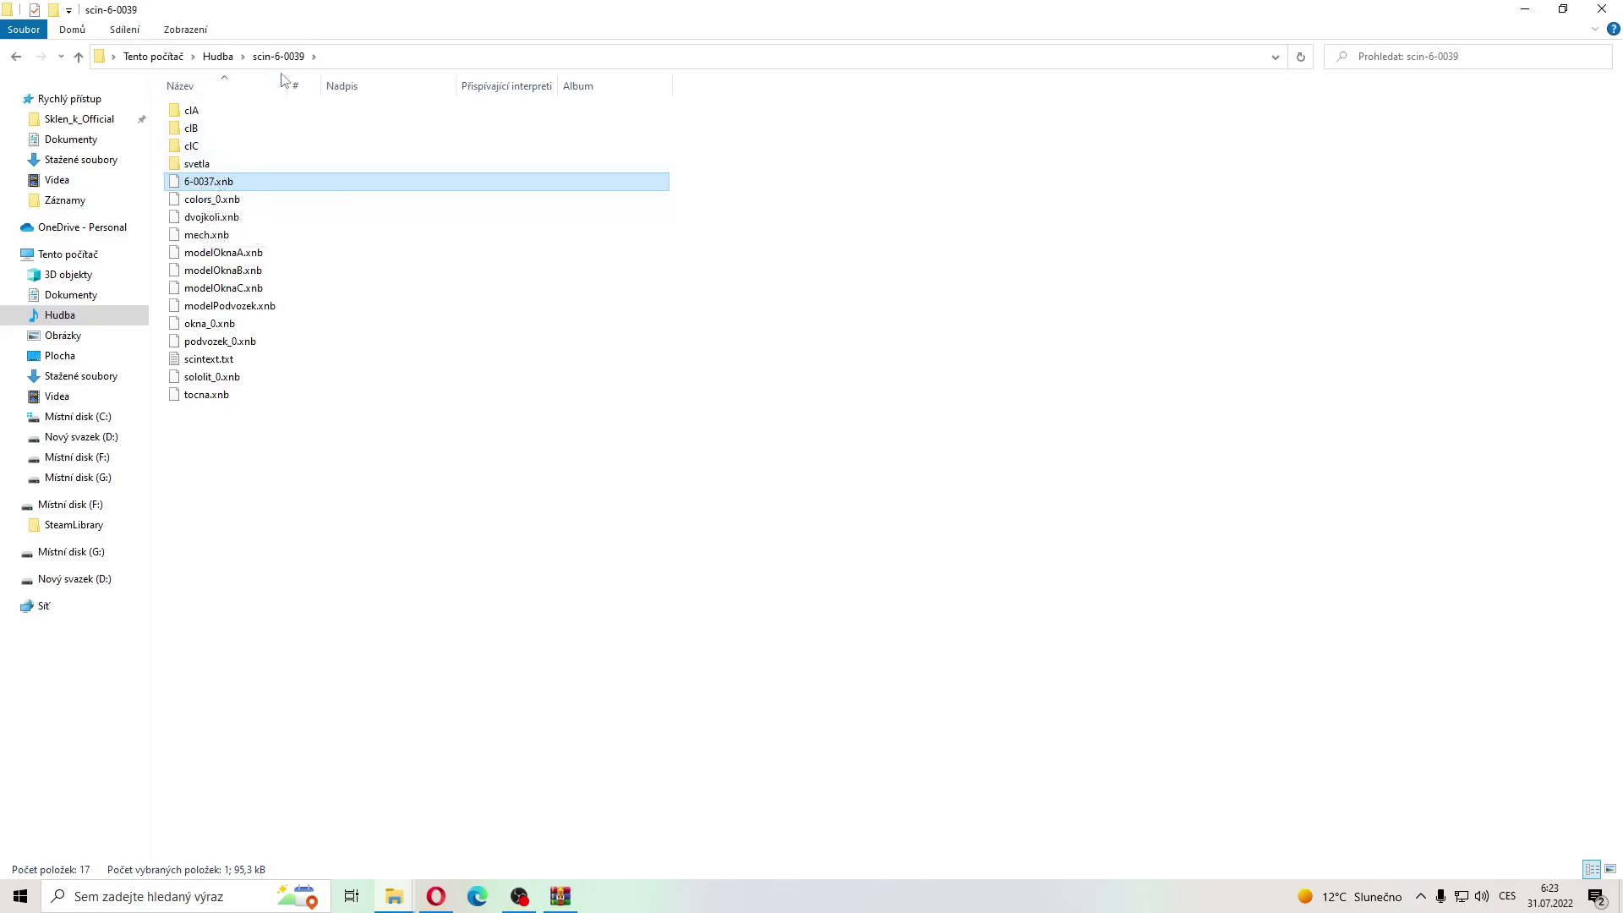
click(560, 896)
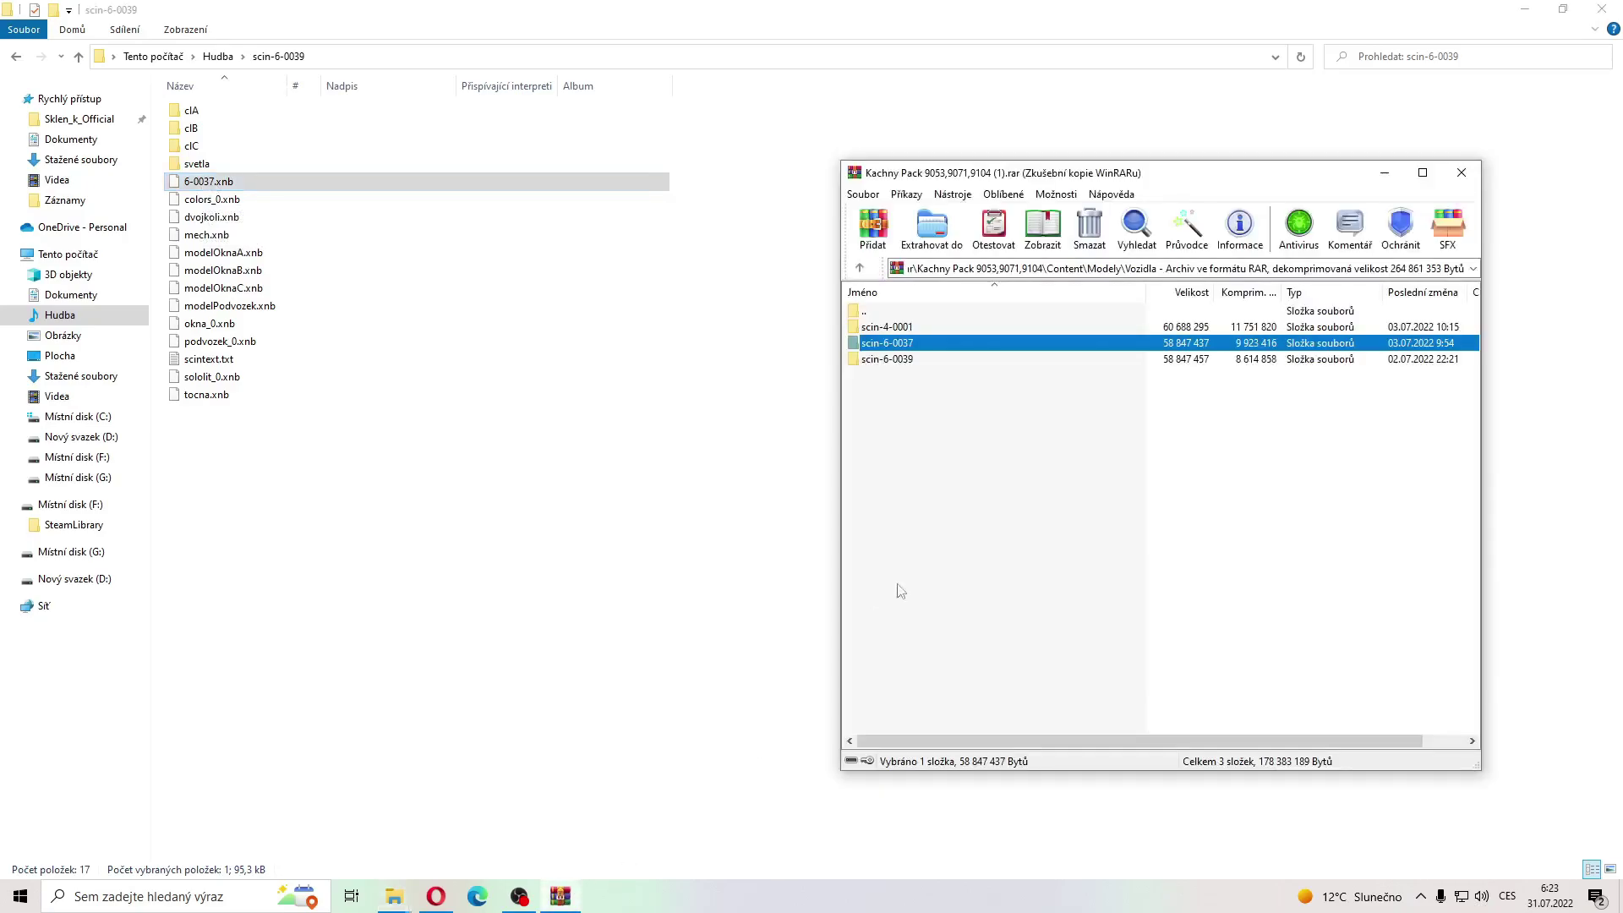
double_click(901, 360)
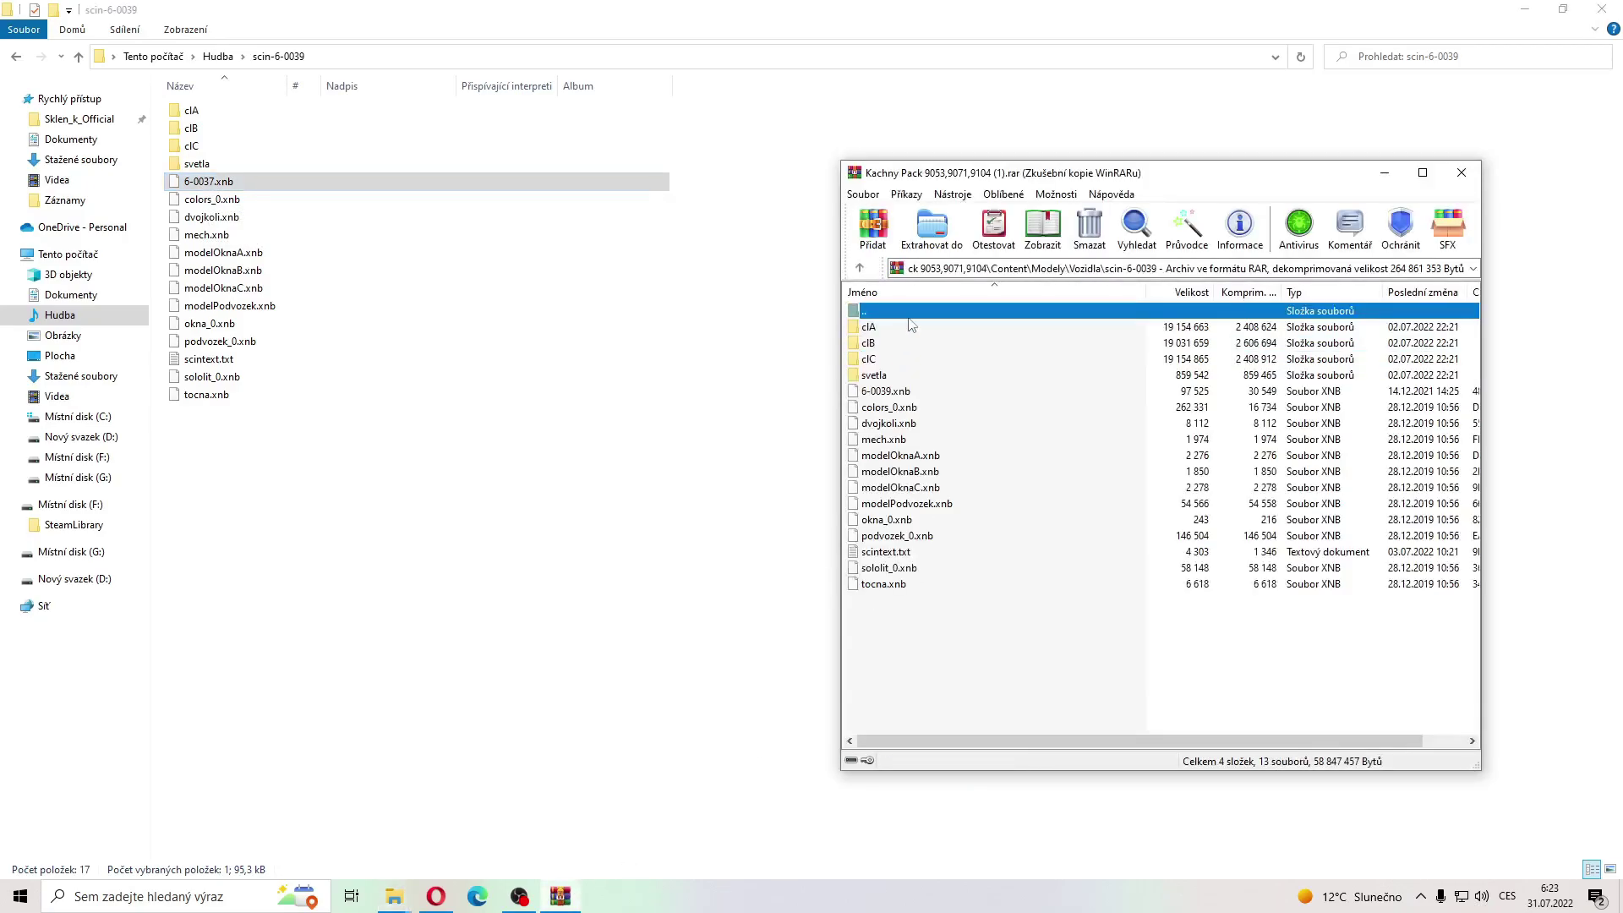
double_click(910, 314)
double_click(909, 330)
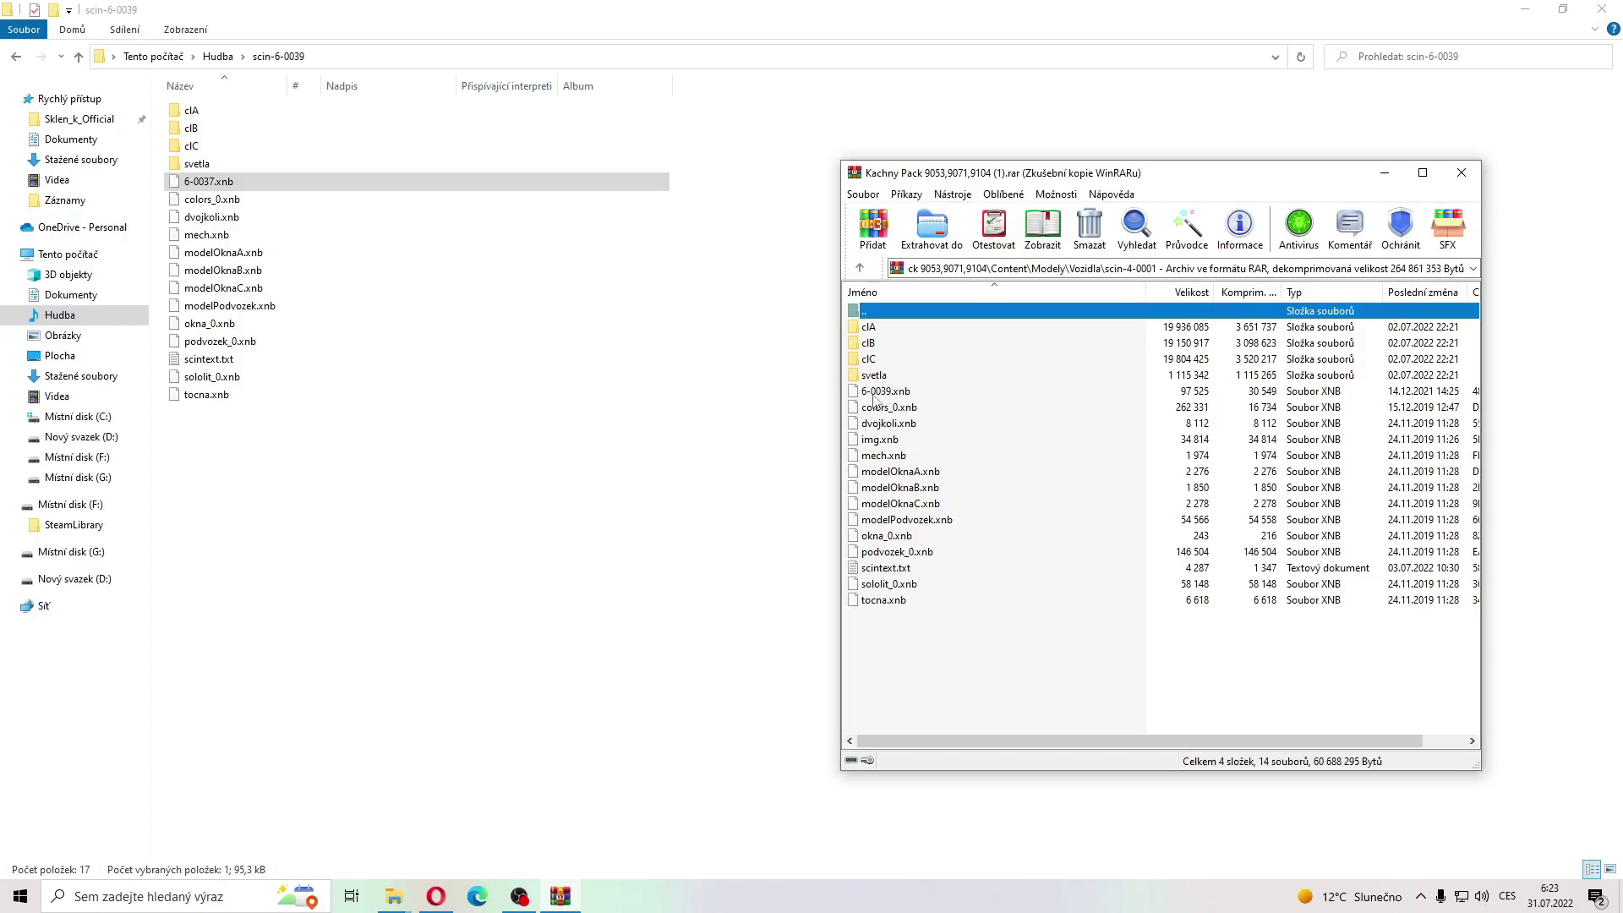
Step: Check the numbered .xnb file in the archive's scin-4-0001 folder, go back to Vozidla and close the archive
click(875, 394)
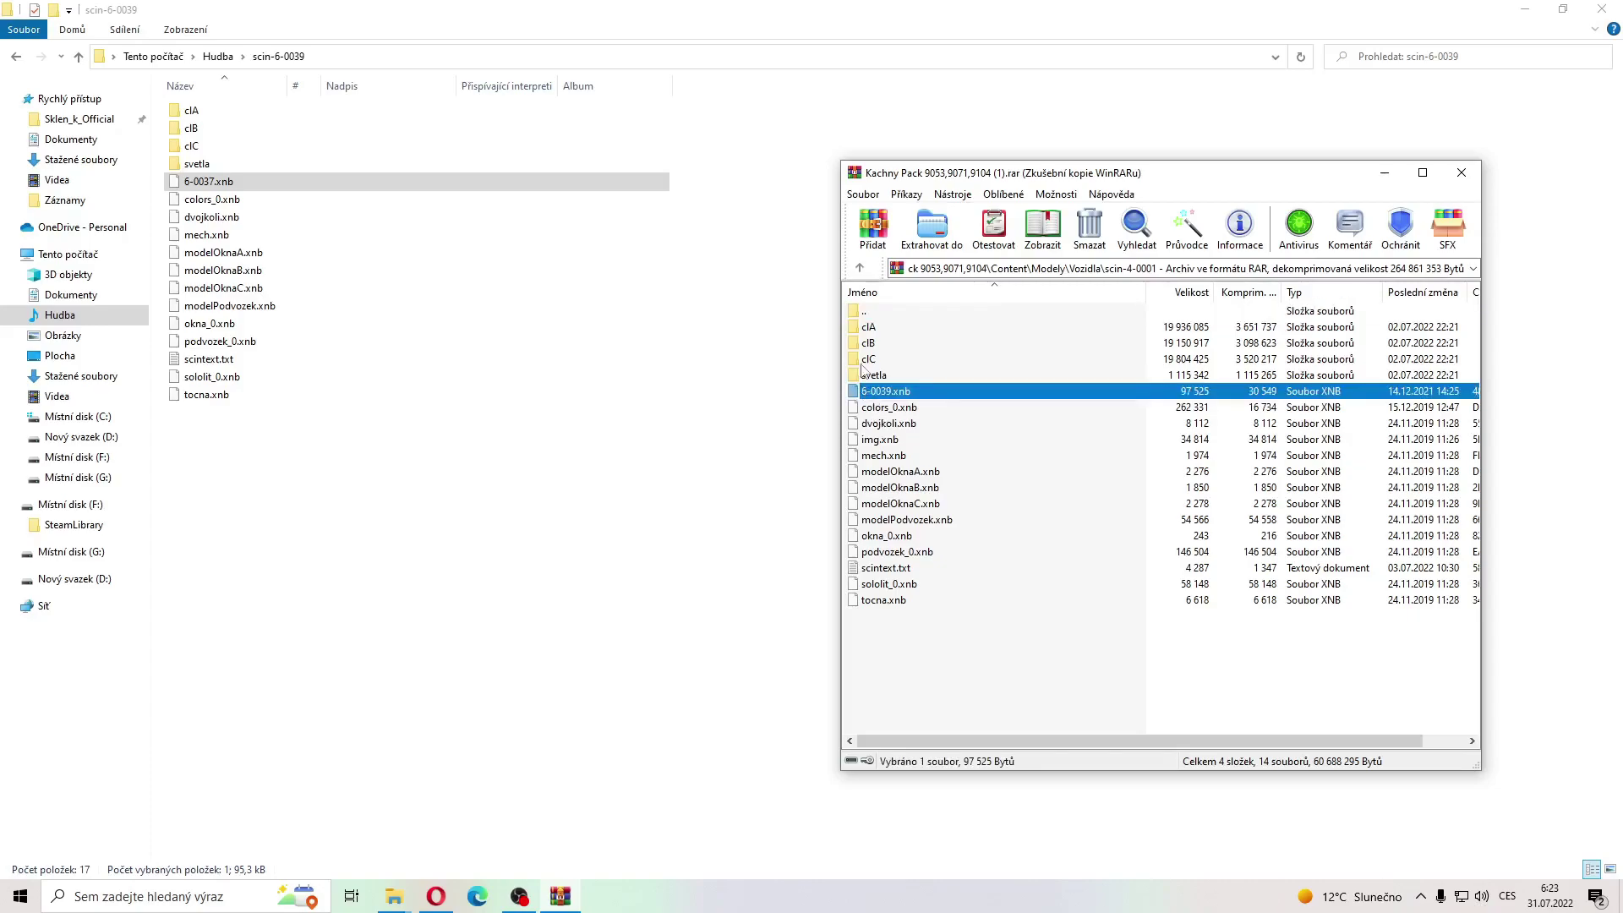
double_click(876, 312)
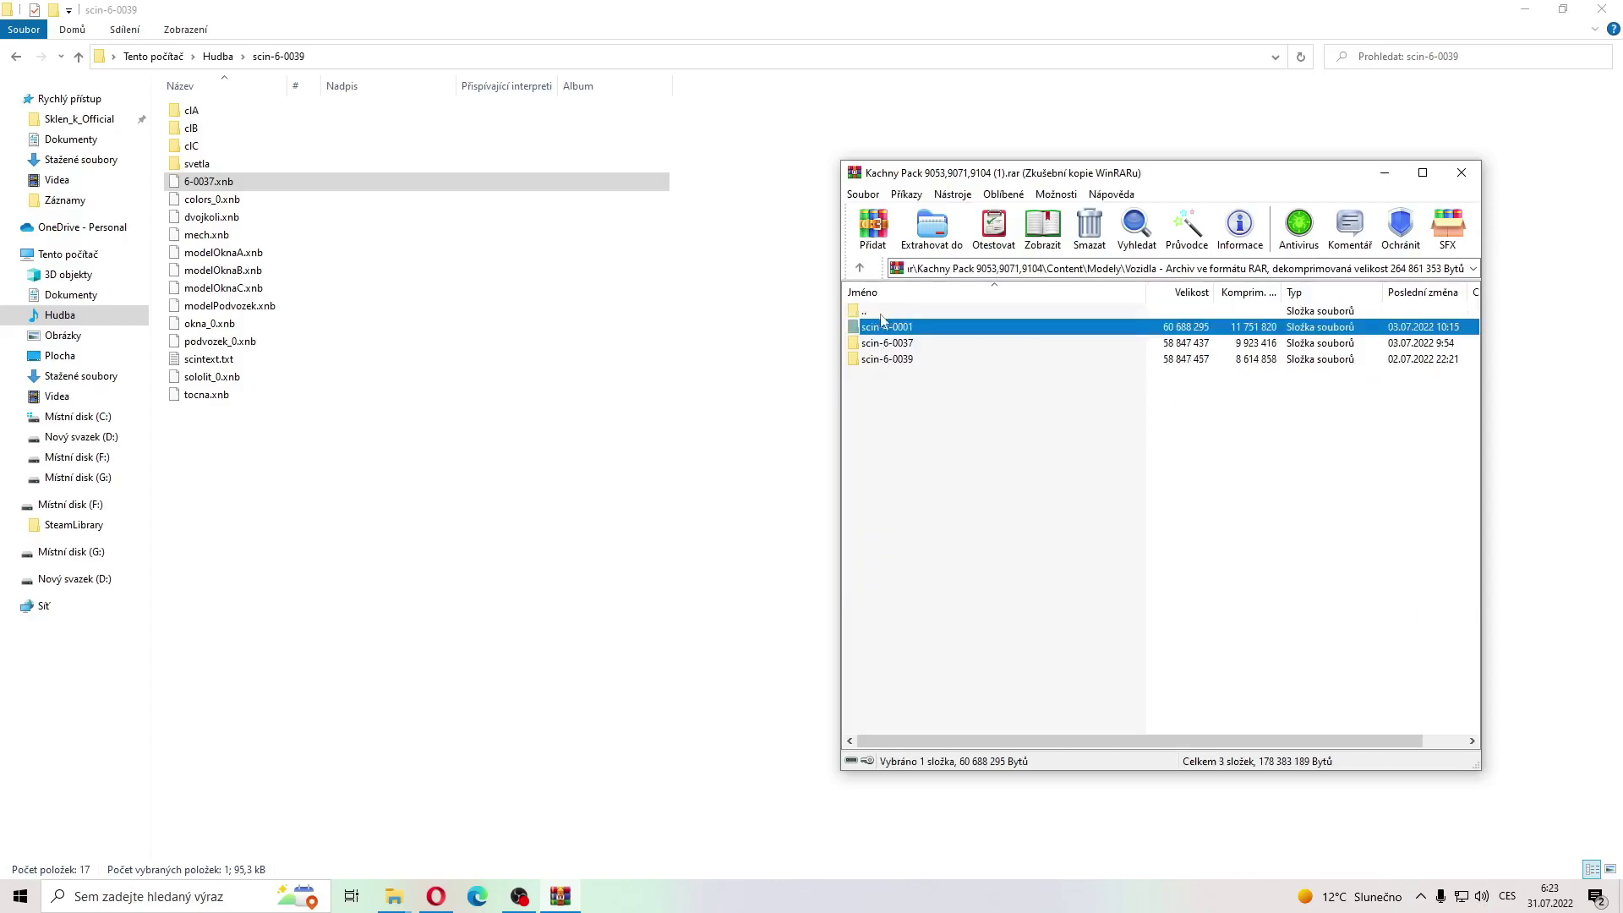
click(1465, 185)
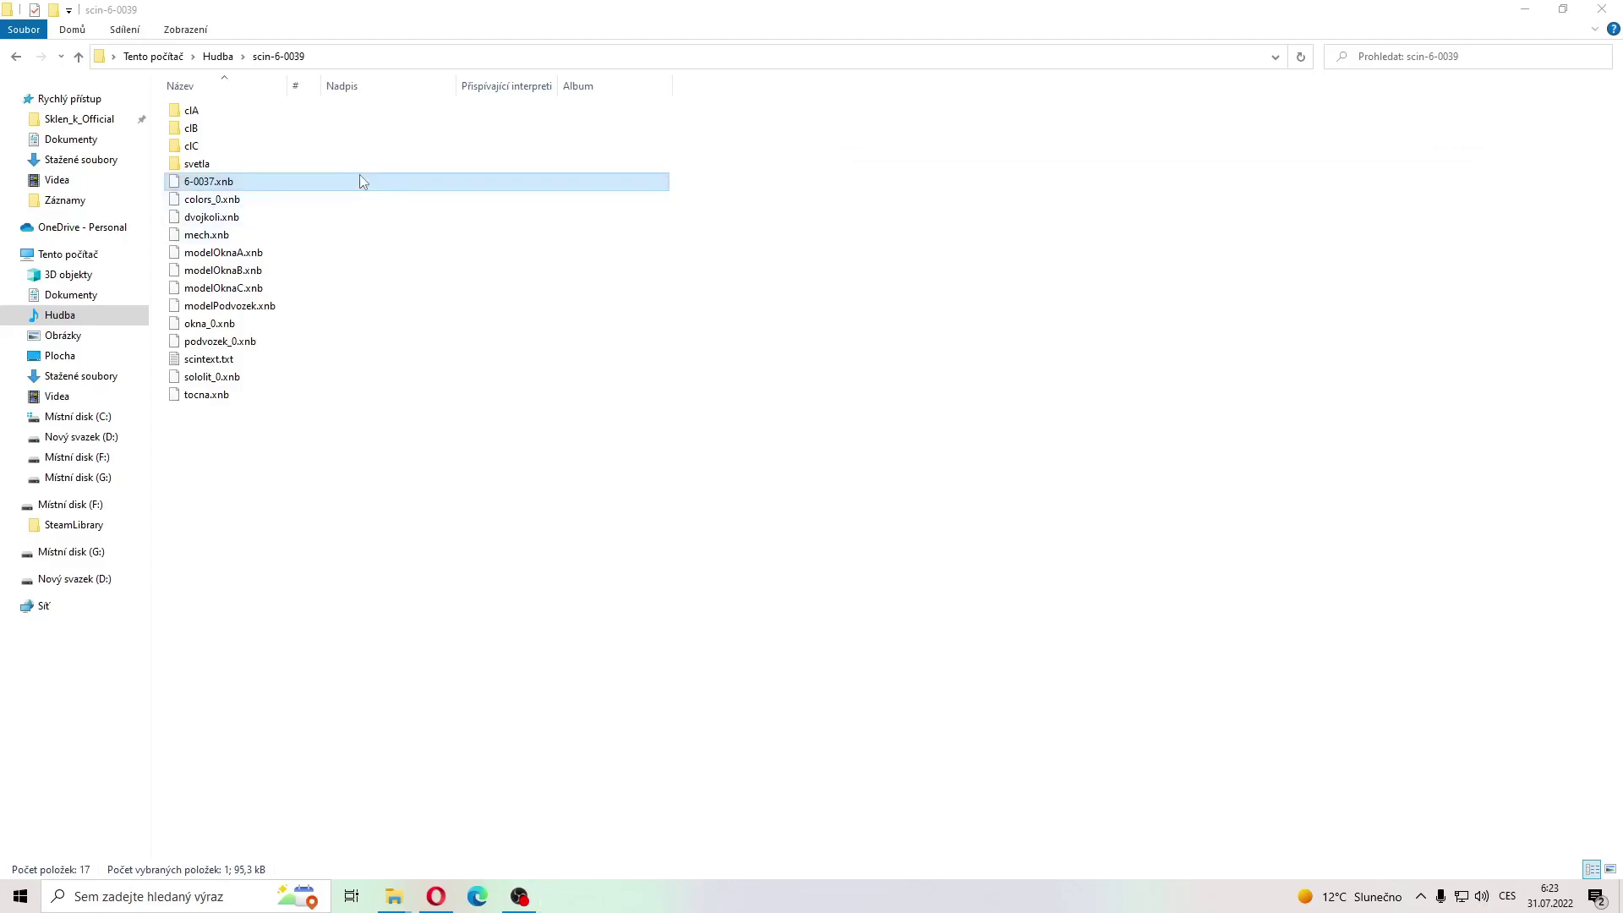
Step: Rename the 6-0037.xnb file in the extracted scin-6-0039 folder as 6-0039.xnb
right_click(250, 184)
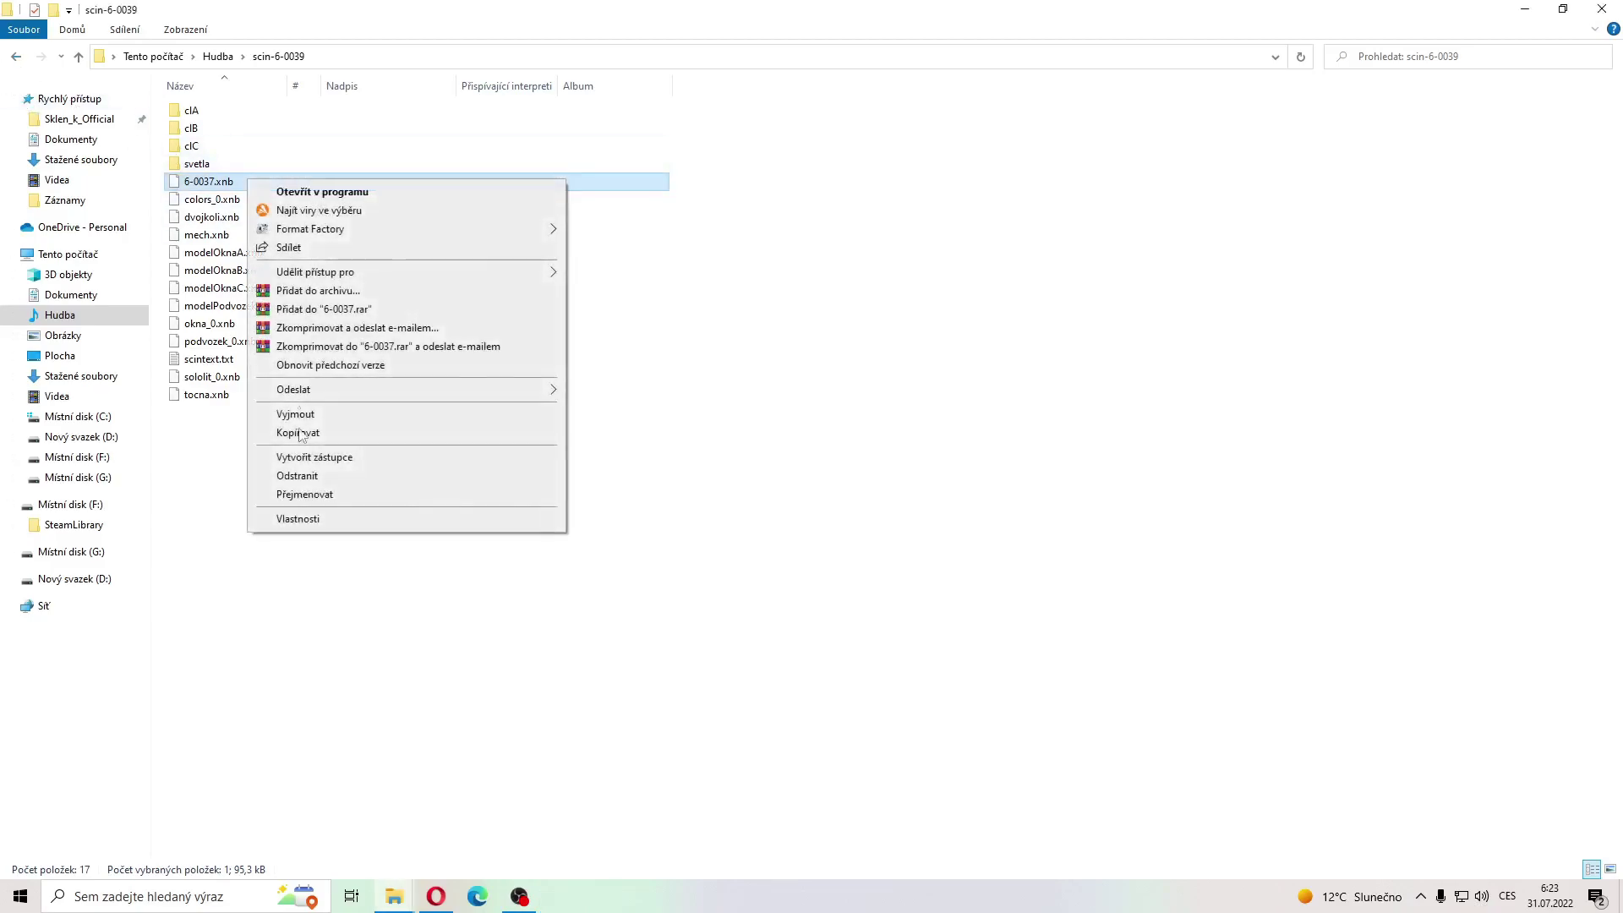
click(311, 494)
key(End)
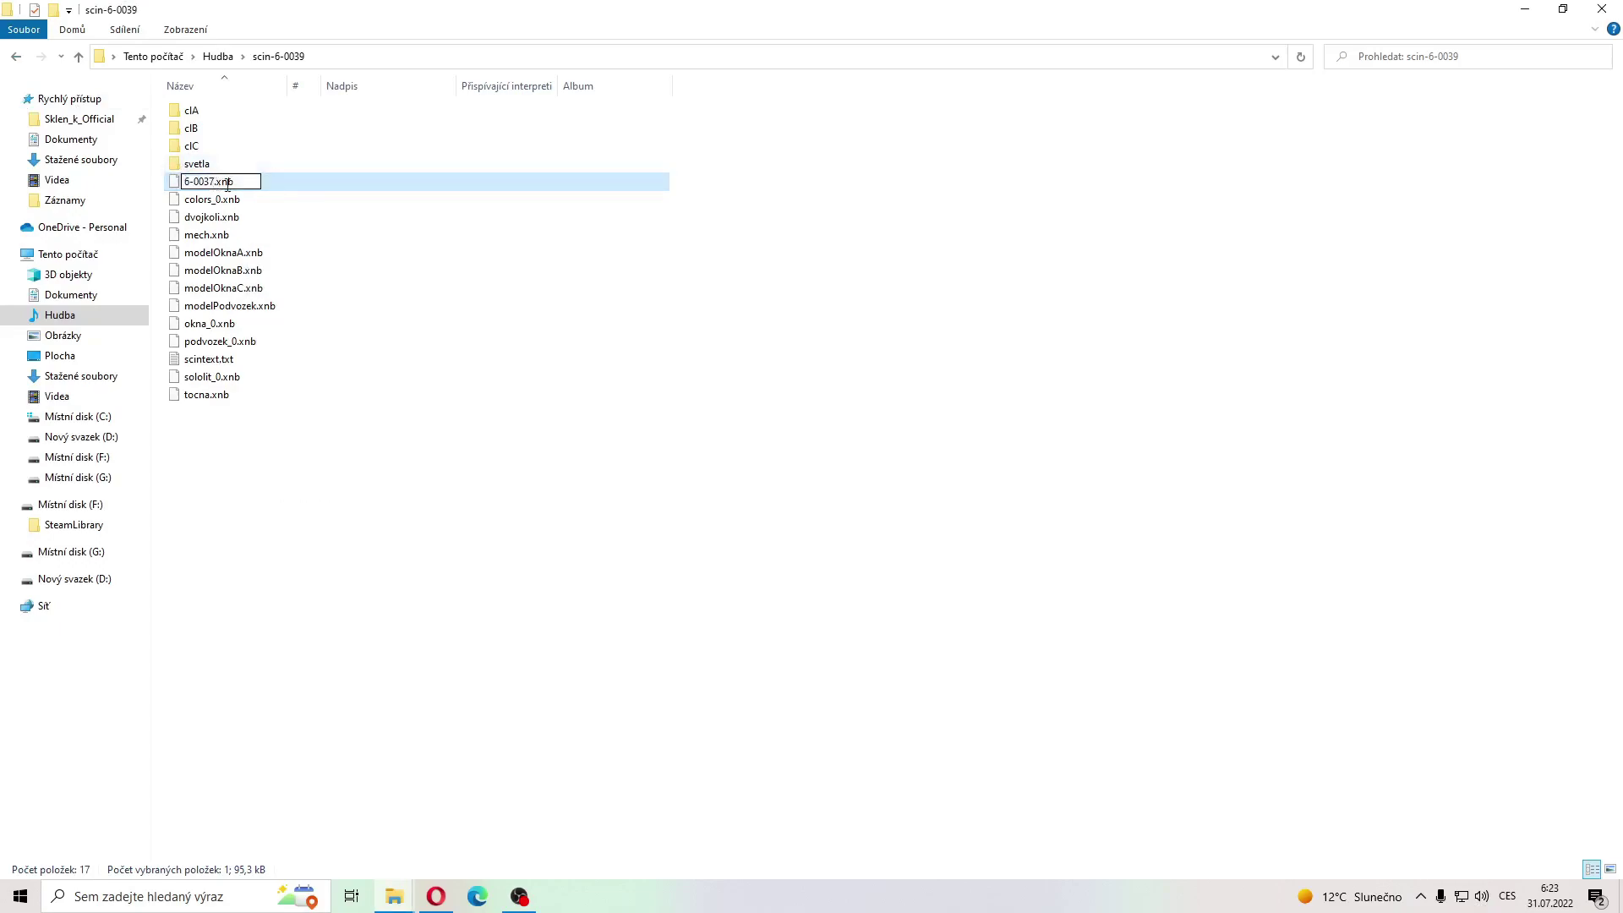
key(Left)
key(Left)
key(Left)
key(Left)
key(BackSpace)
text(9)
click(318, 497)
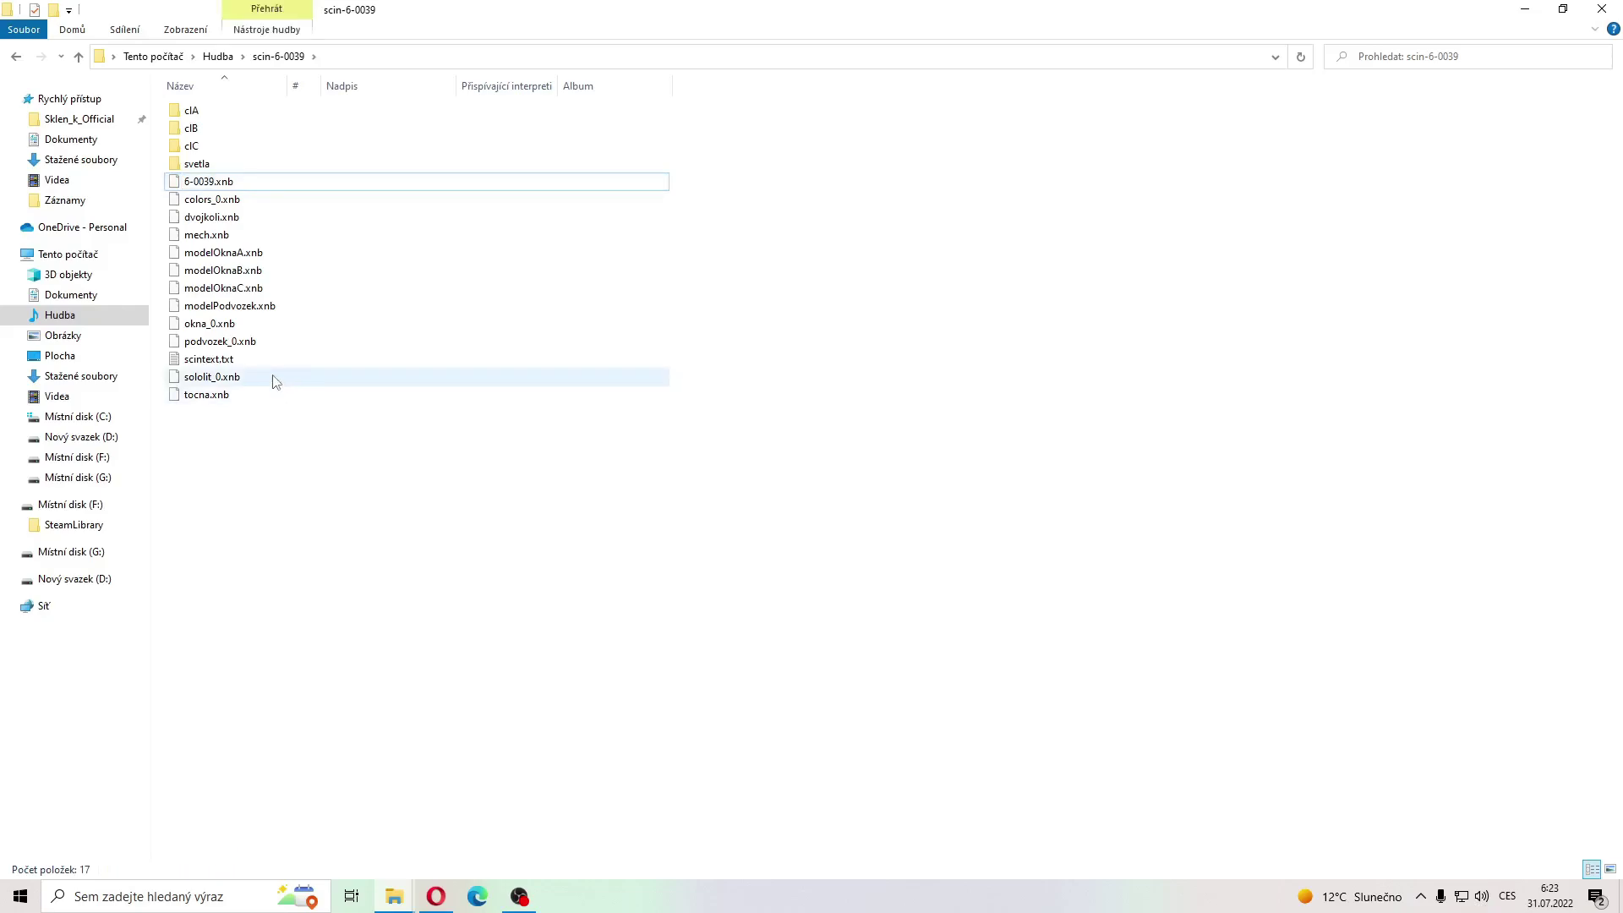
Step: Copy the renumbered scin-6-0039 folder from Hudba into SimtImport\Content\Modely\Vozidla
click(15, 57)
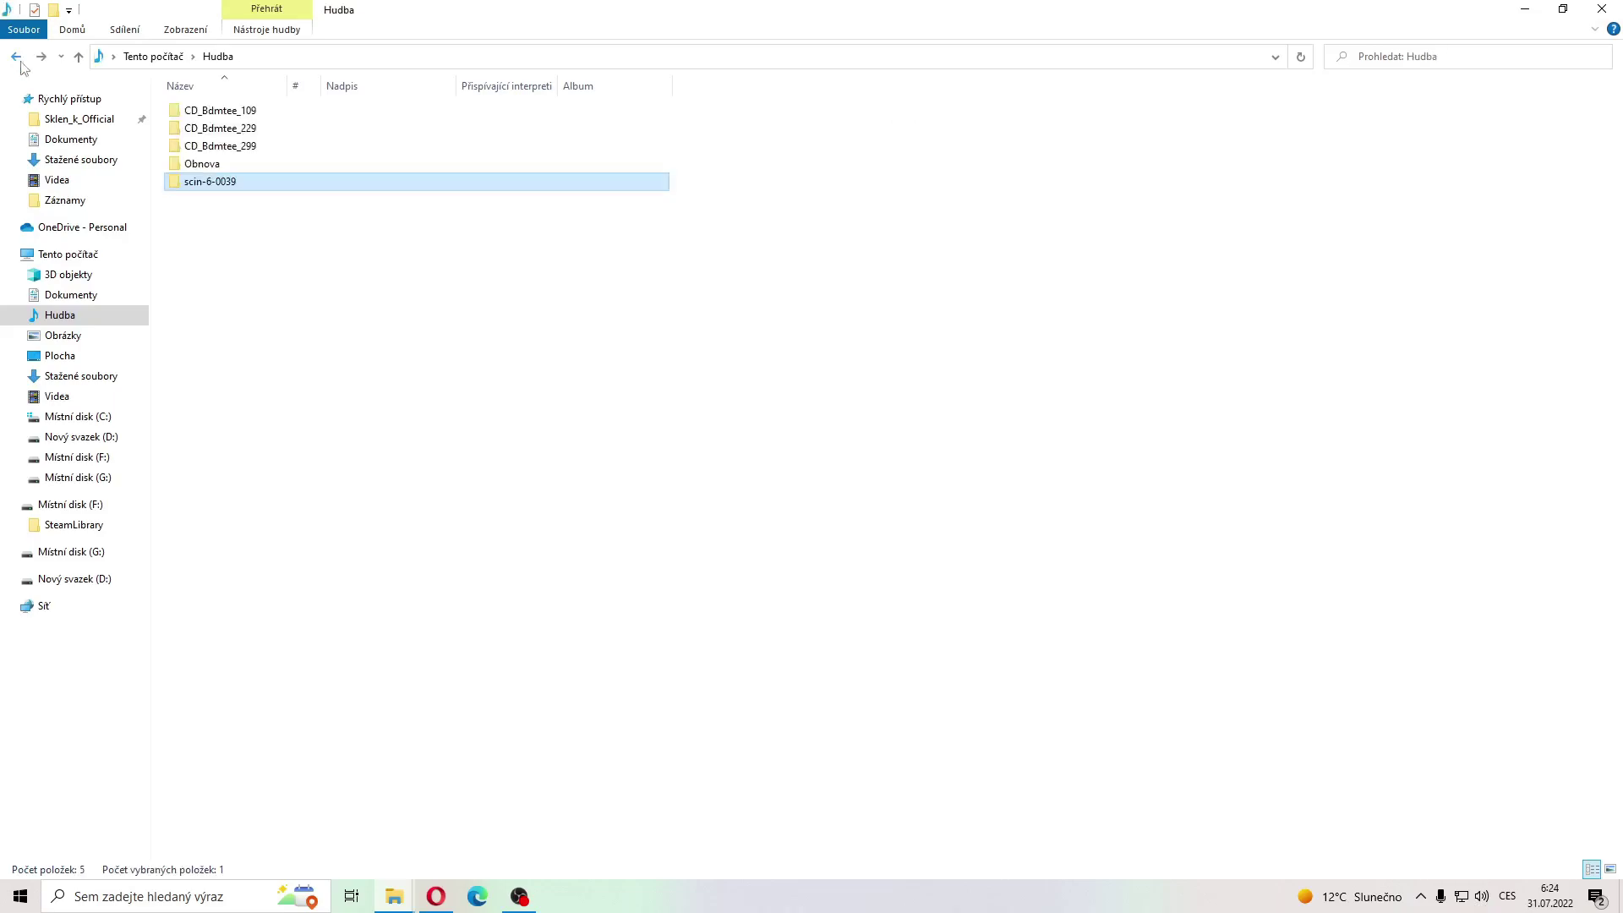
right_click(245, 186)
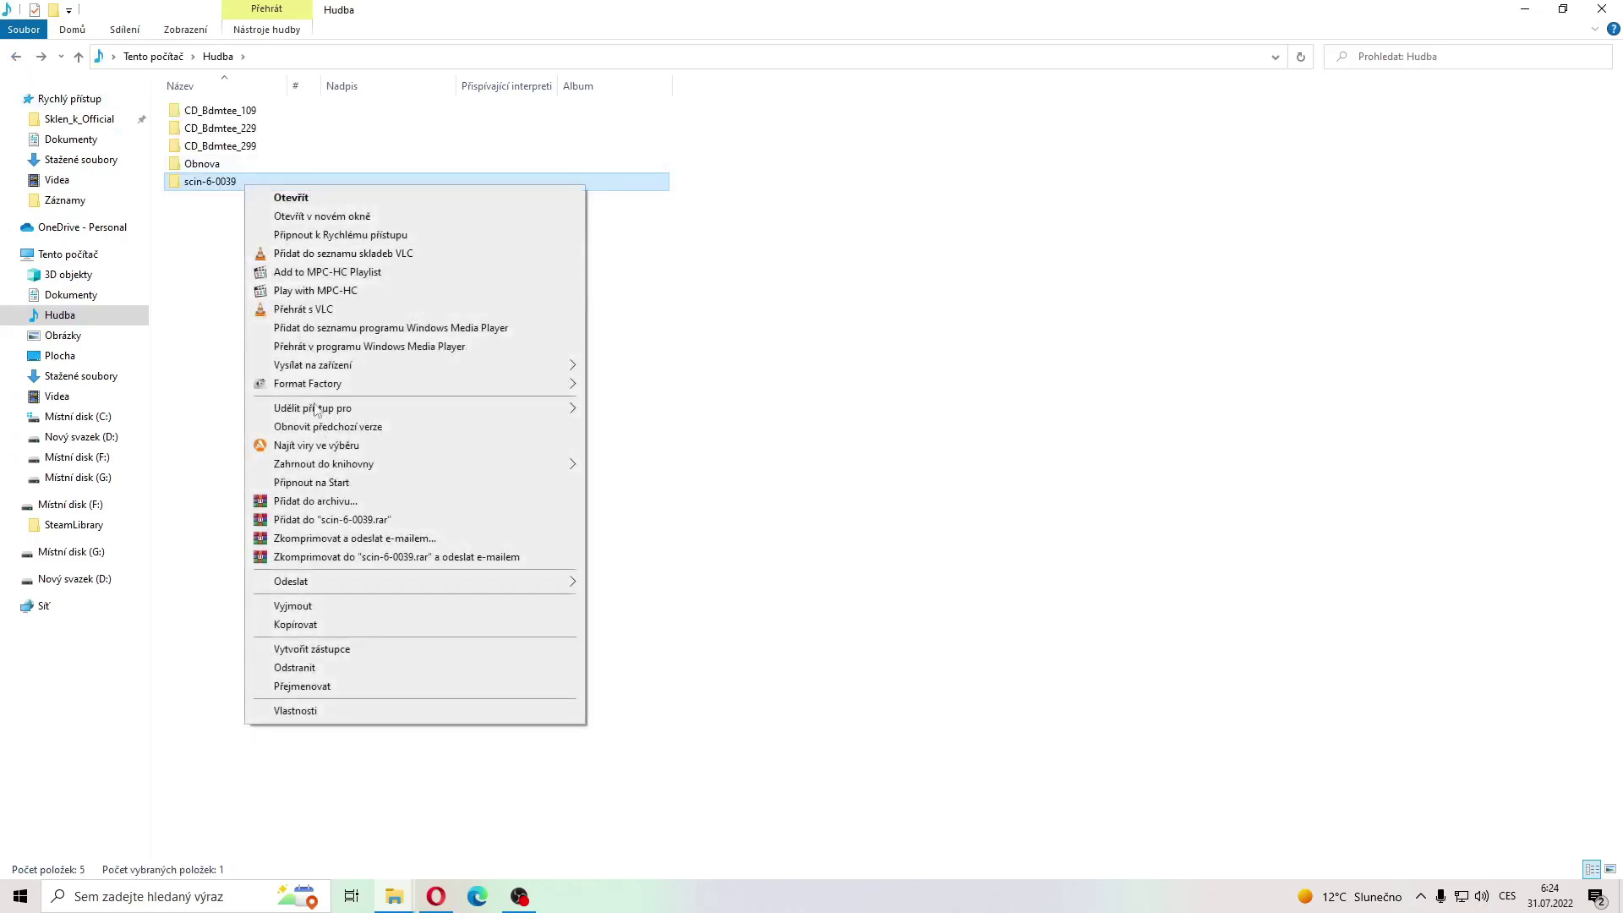
click(294, 625)
click(13, 57)
scroll(431, 414, down, 13)
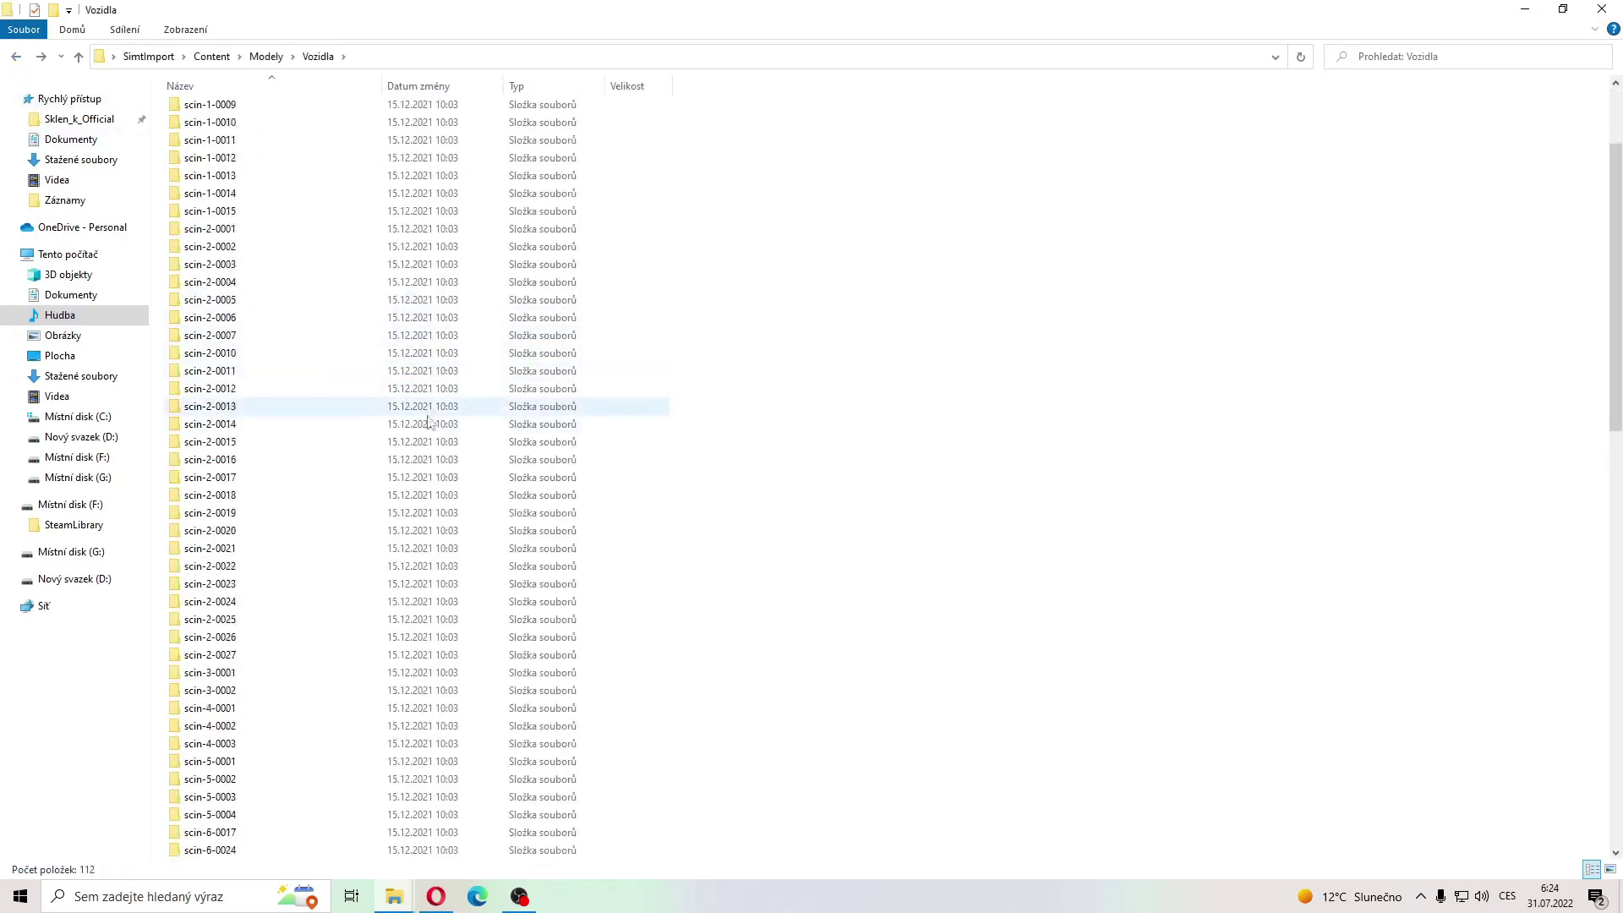
right_click(871, 438)
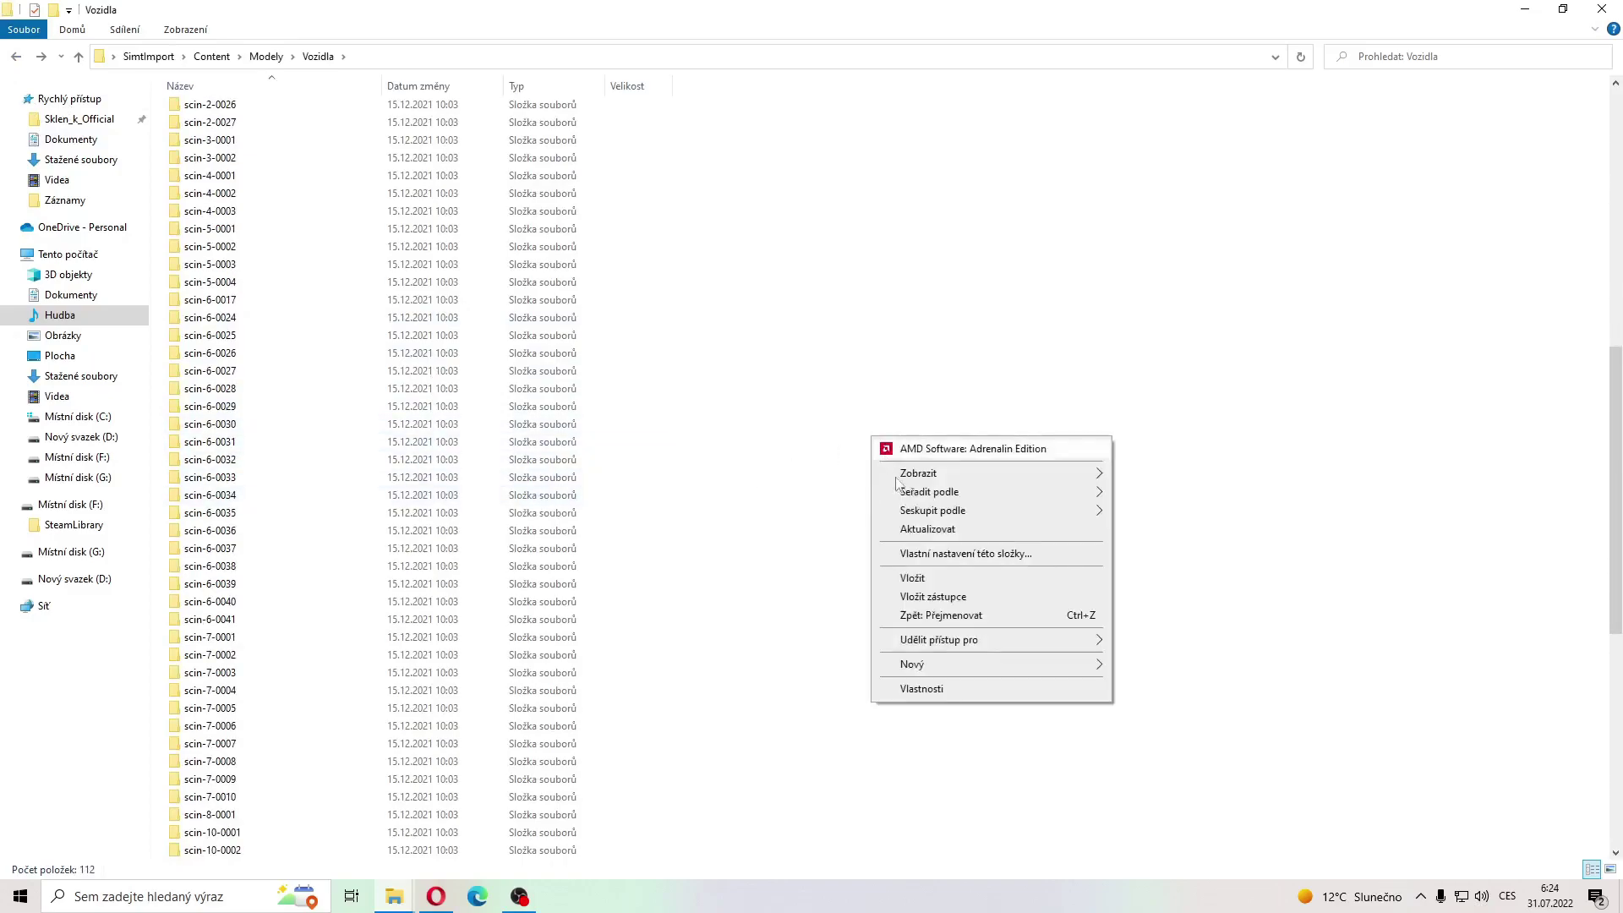
click(916, 578)
click(814, 332)
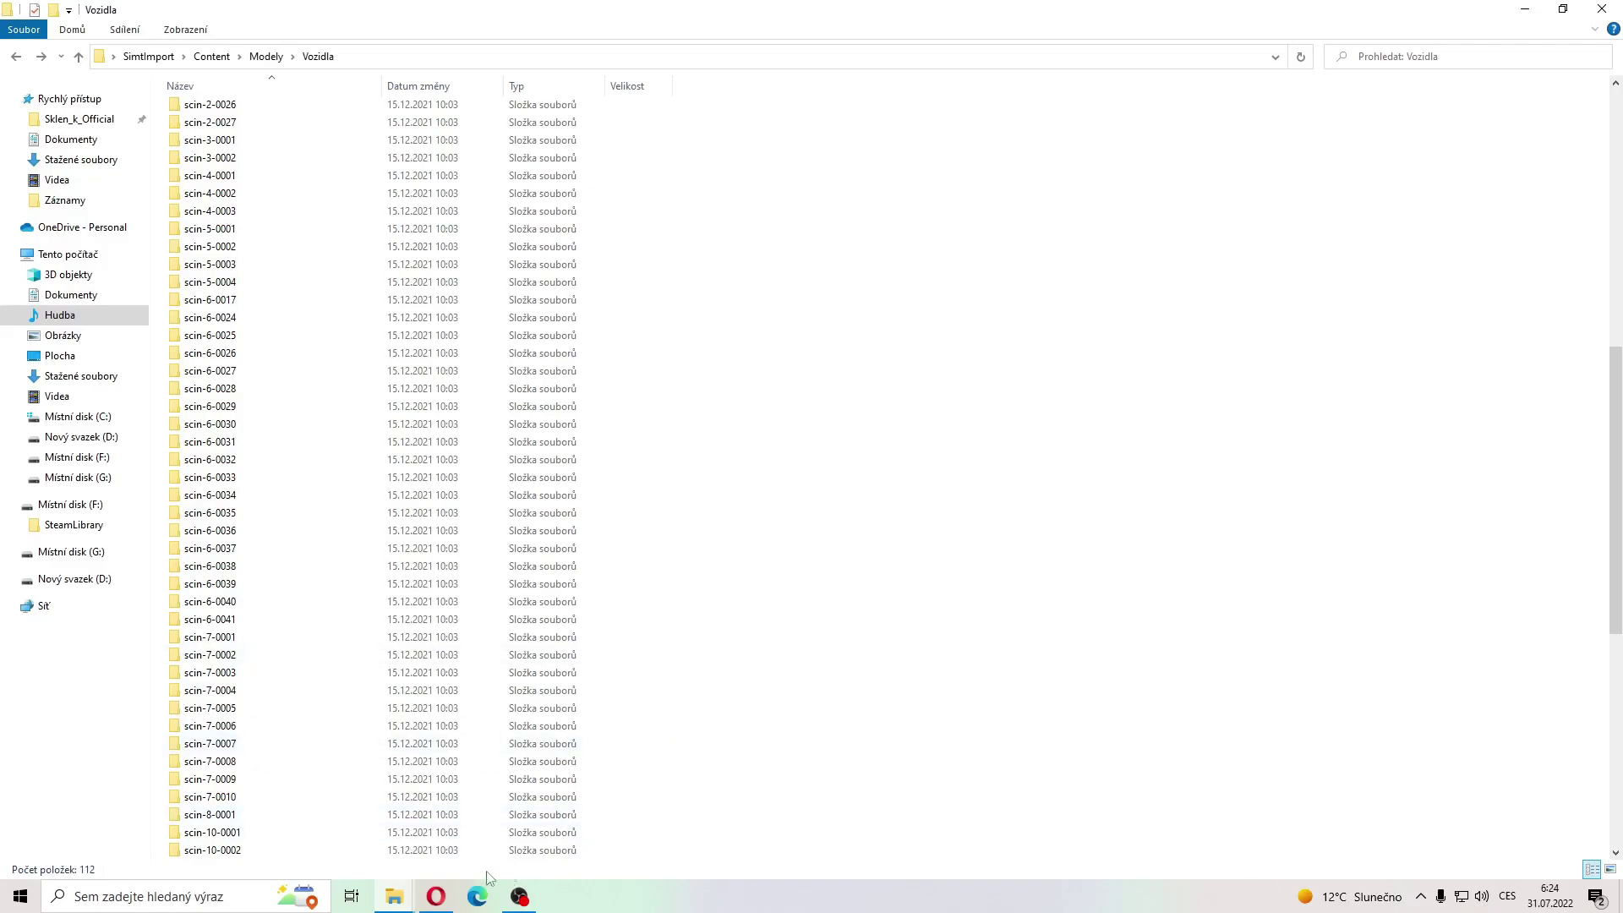
Step: Open the T3 Ostrava (1).zip archive from the downloads and look through its T3 Ostrava and Content folders
click(412, 891)
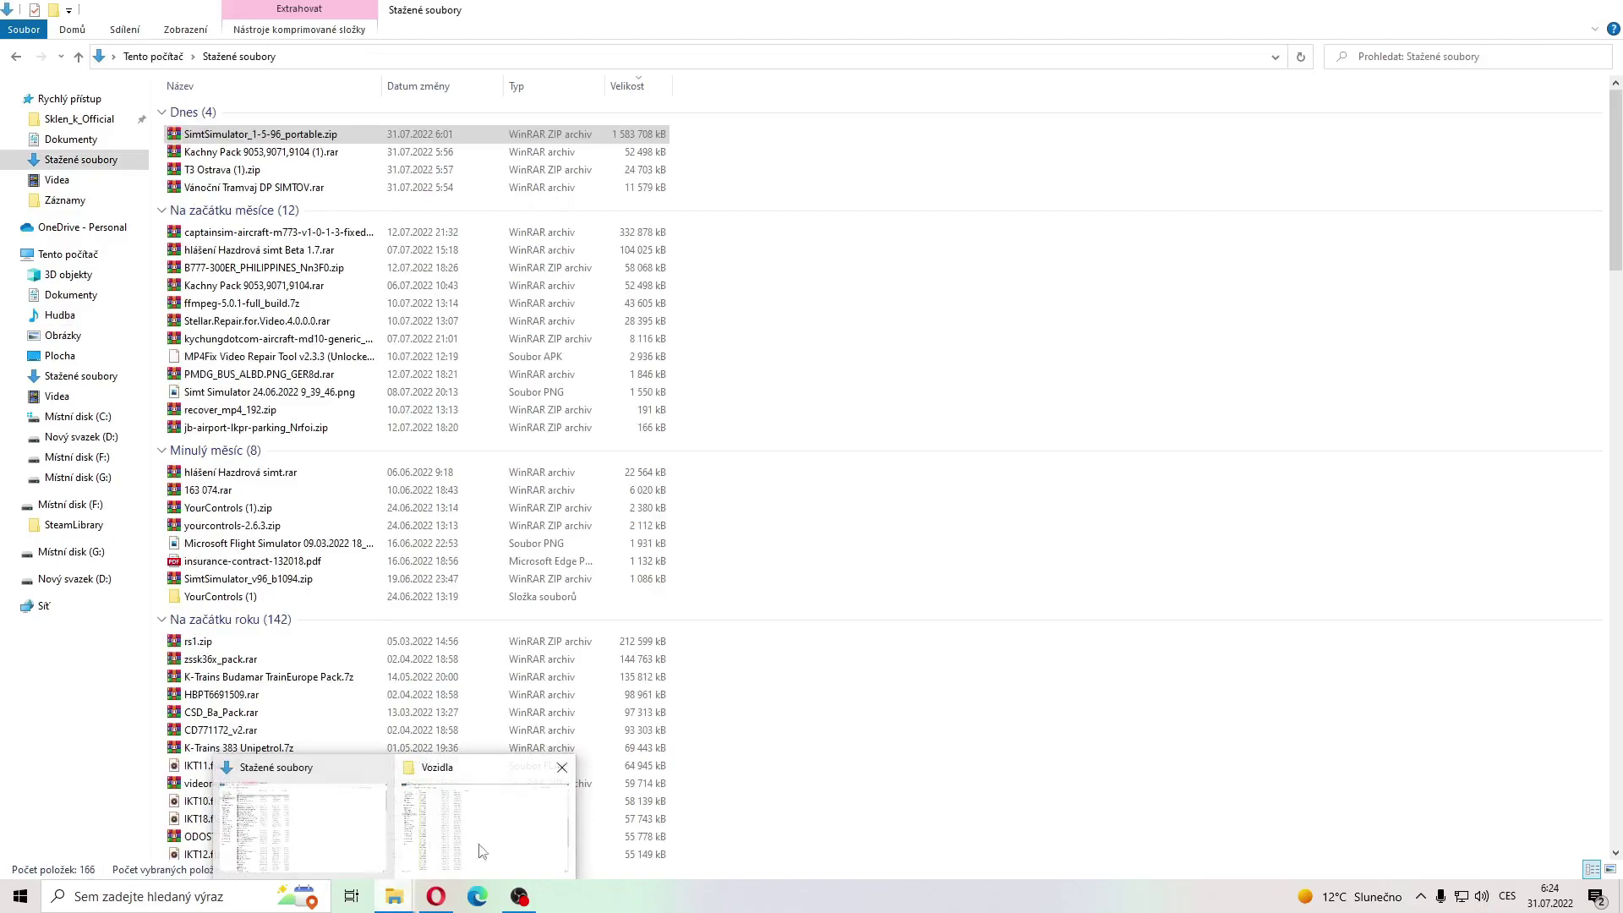
click(835, 634)
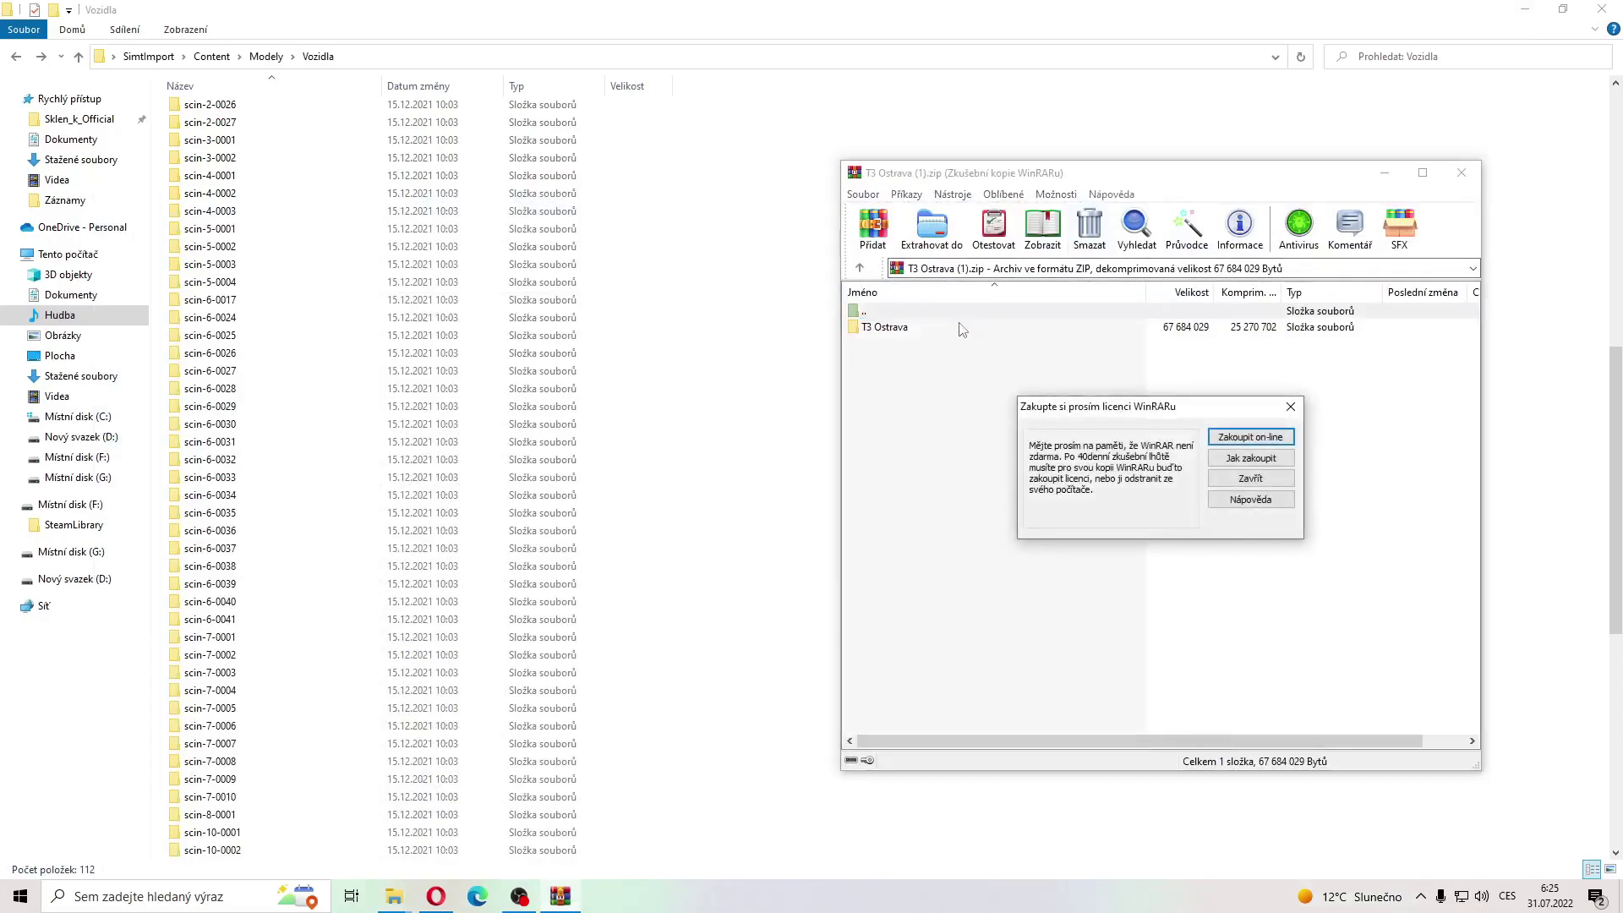
click(1288, 407)
double_click(1165, 330)
double_click(1165, 329)
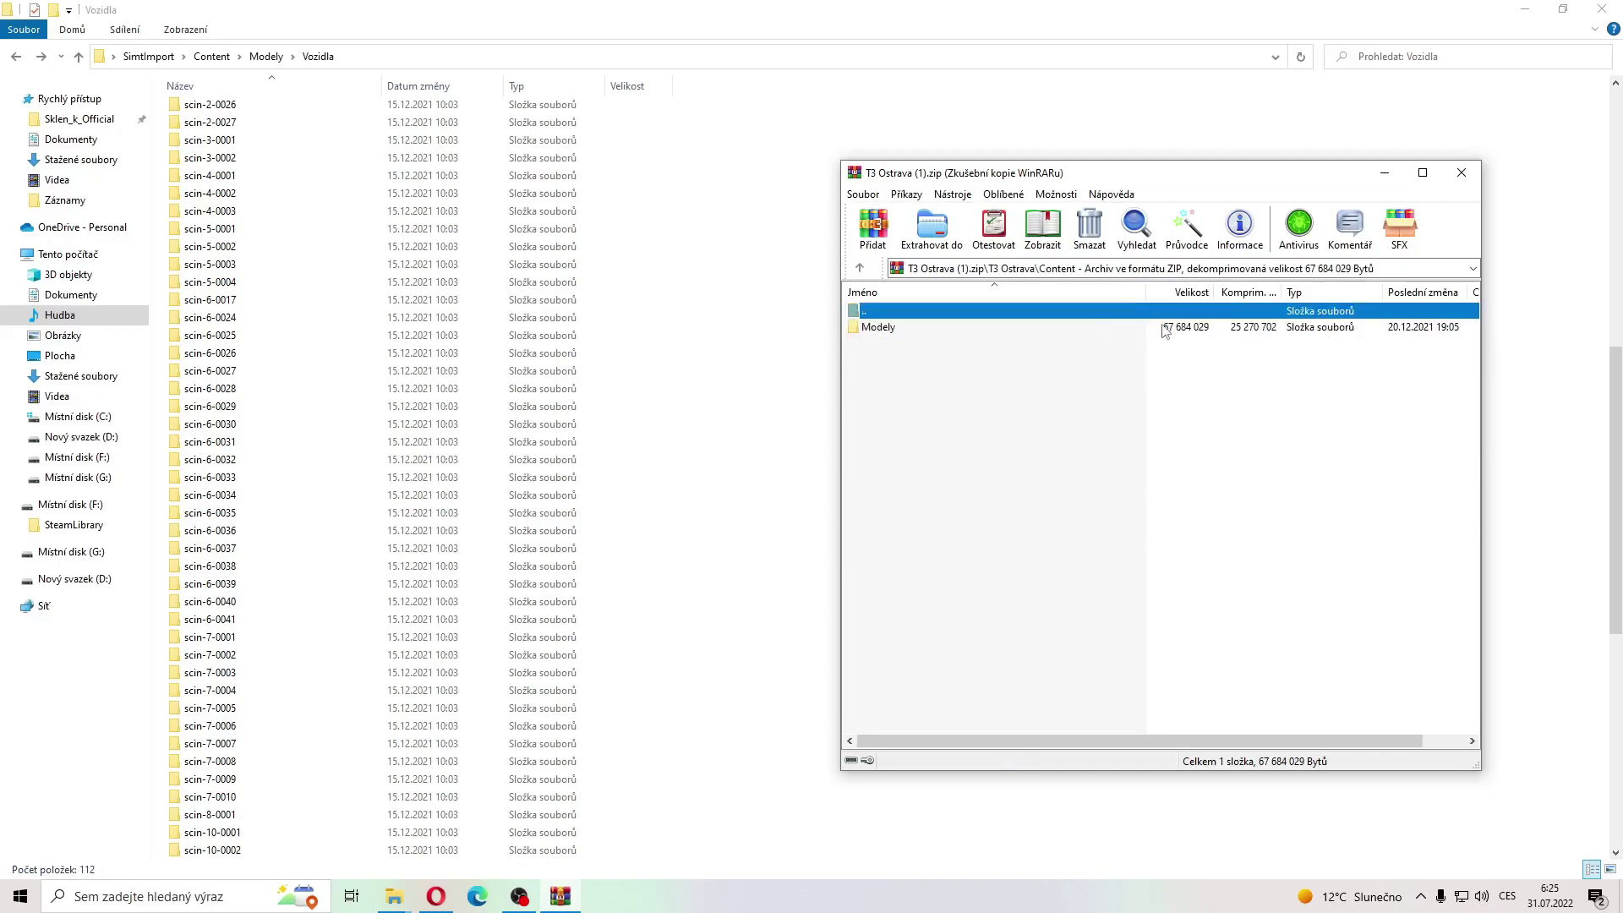
click(1165, 329)
Step: Copy the Content folder from the archive's T3 Ostrava folder into SimtImport, replacing the existing files
click(159, 54)
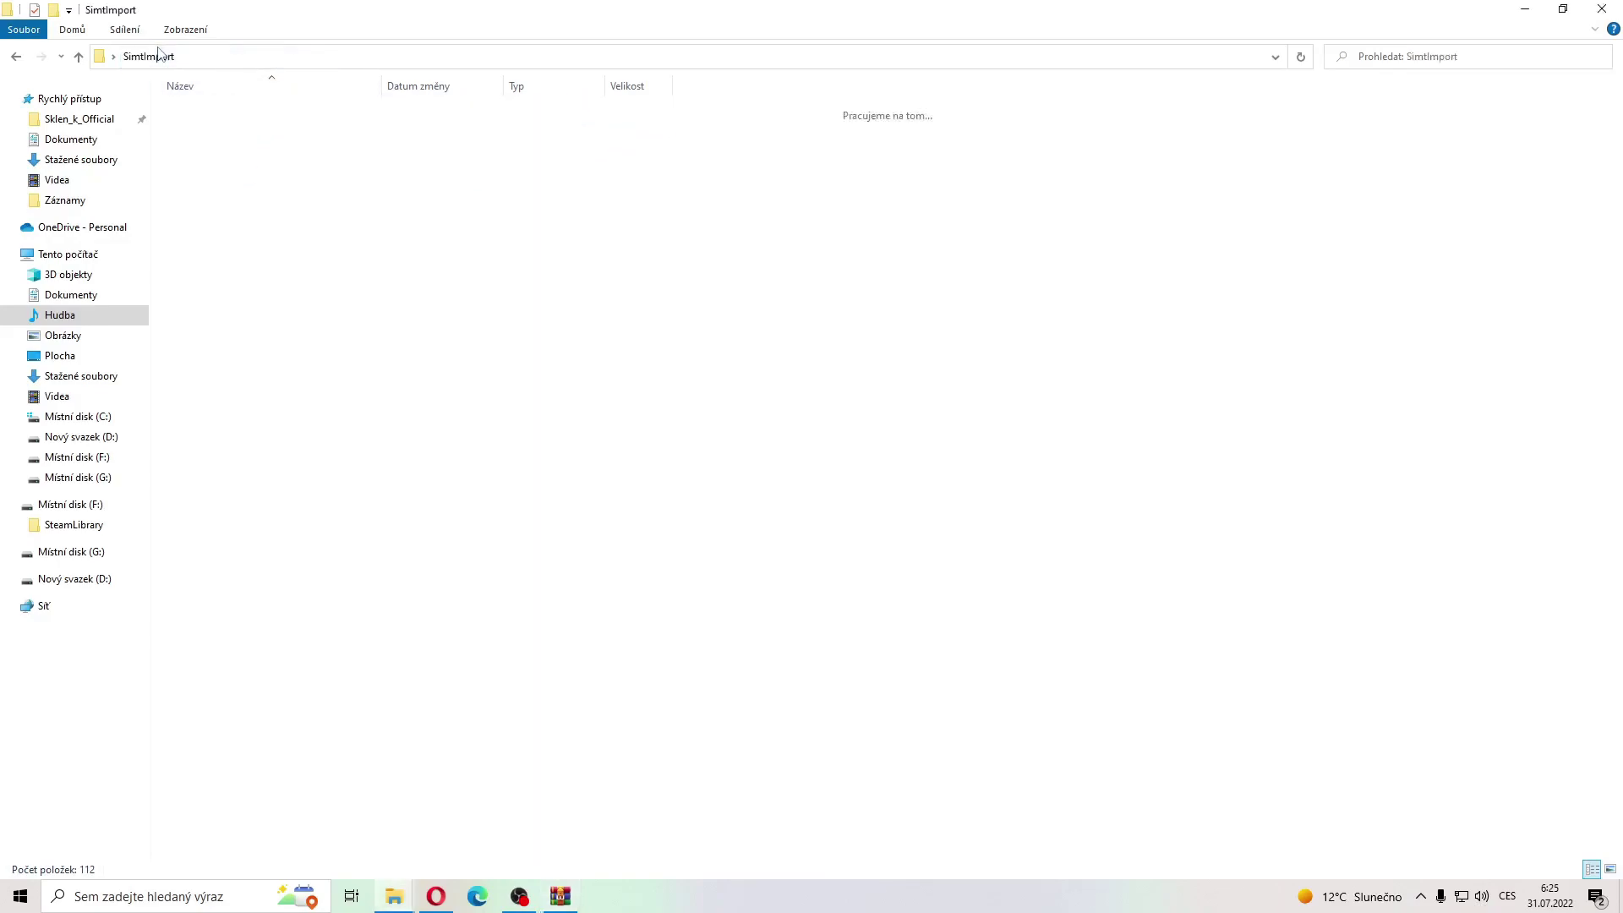
click(560, 895)
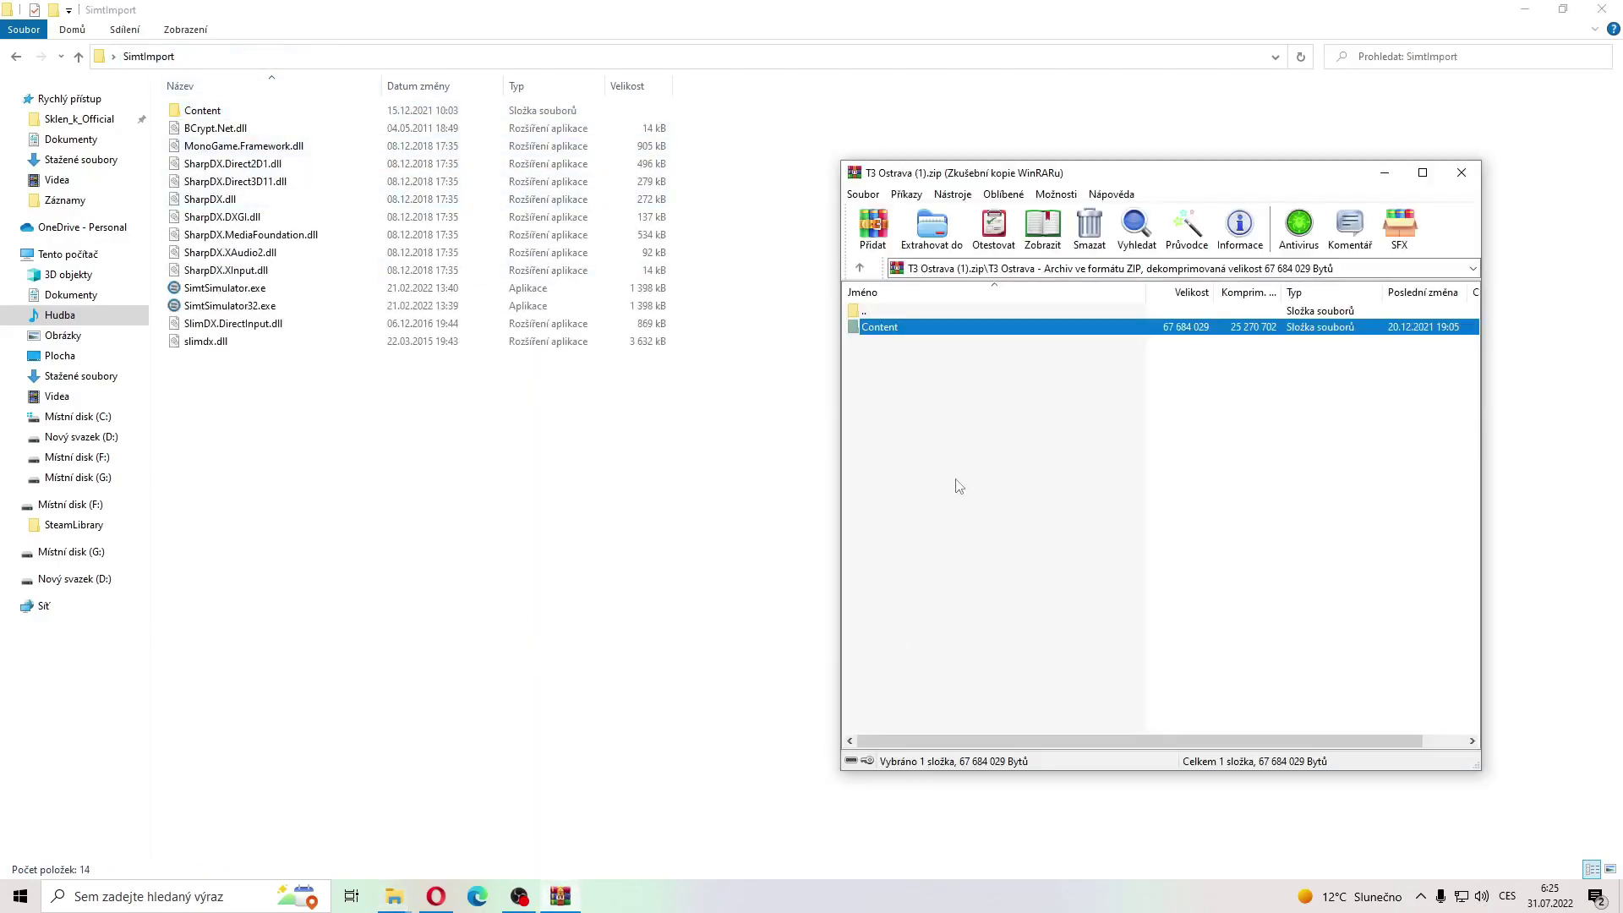
click(564, 479)
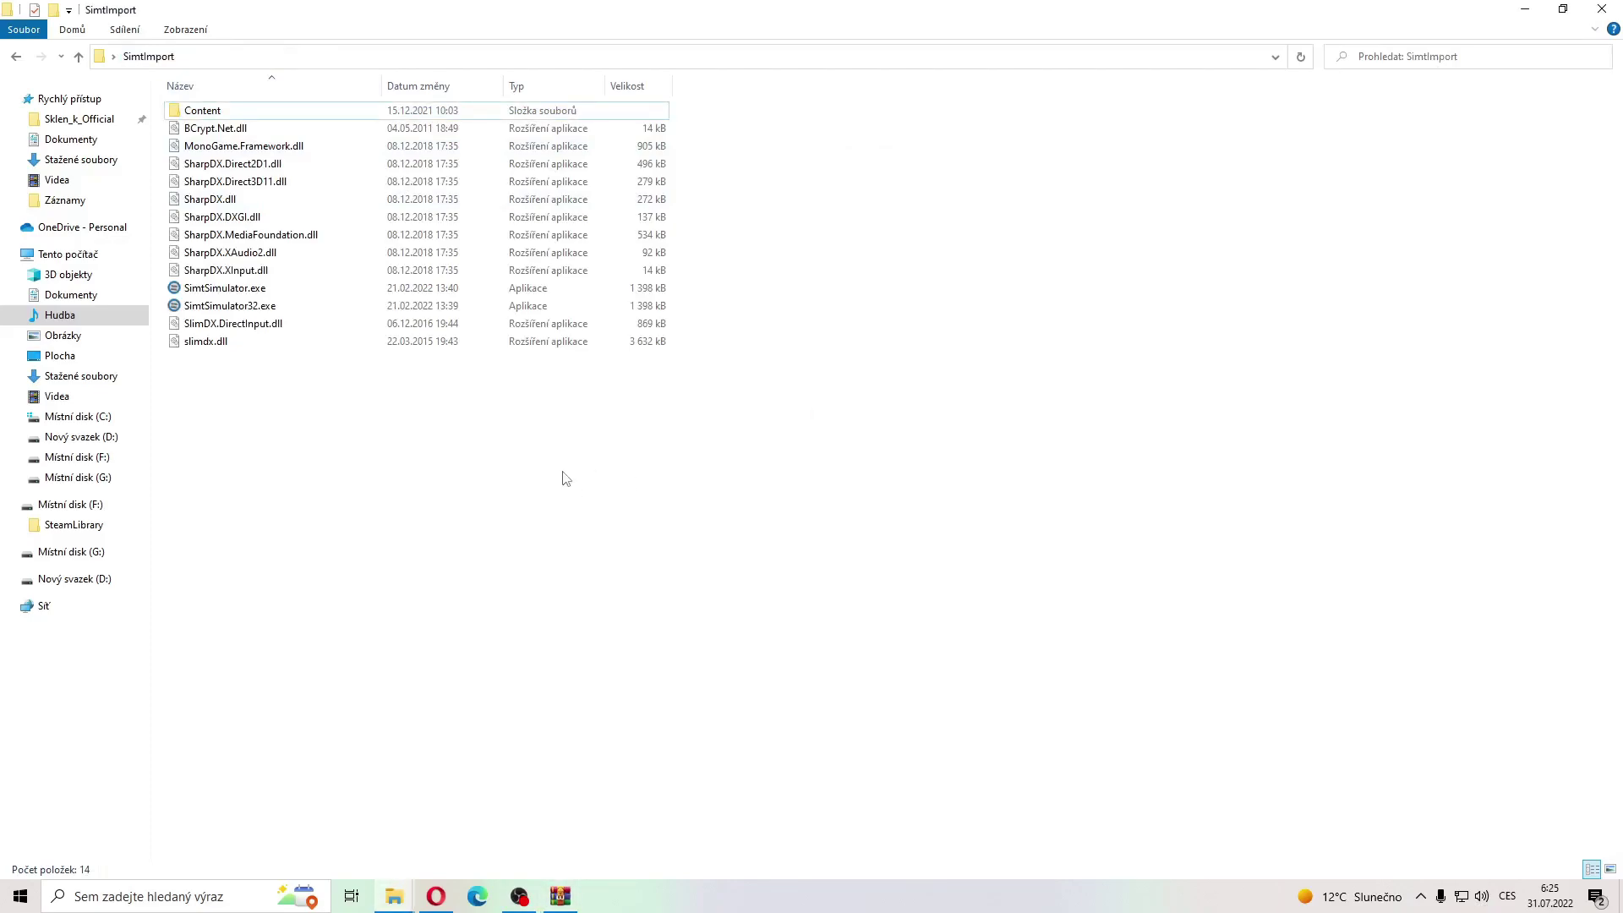
key(ctrl+v)
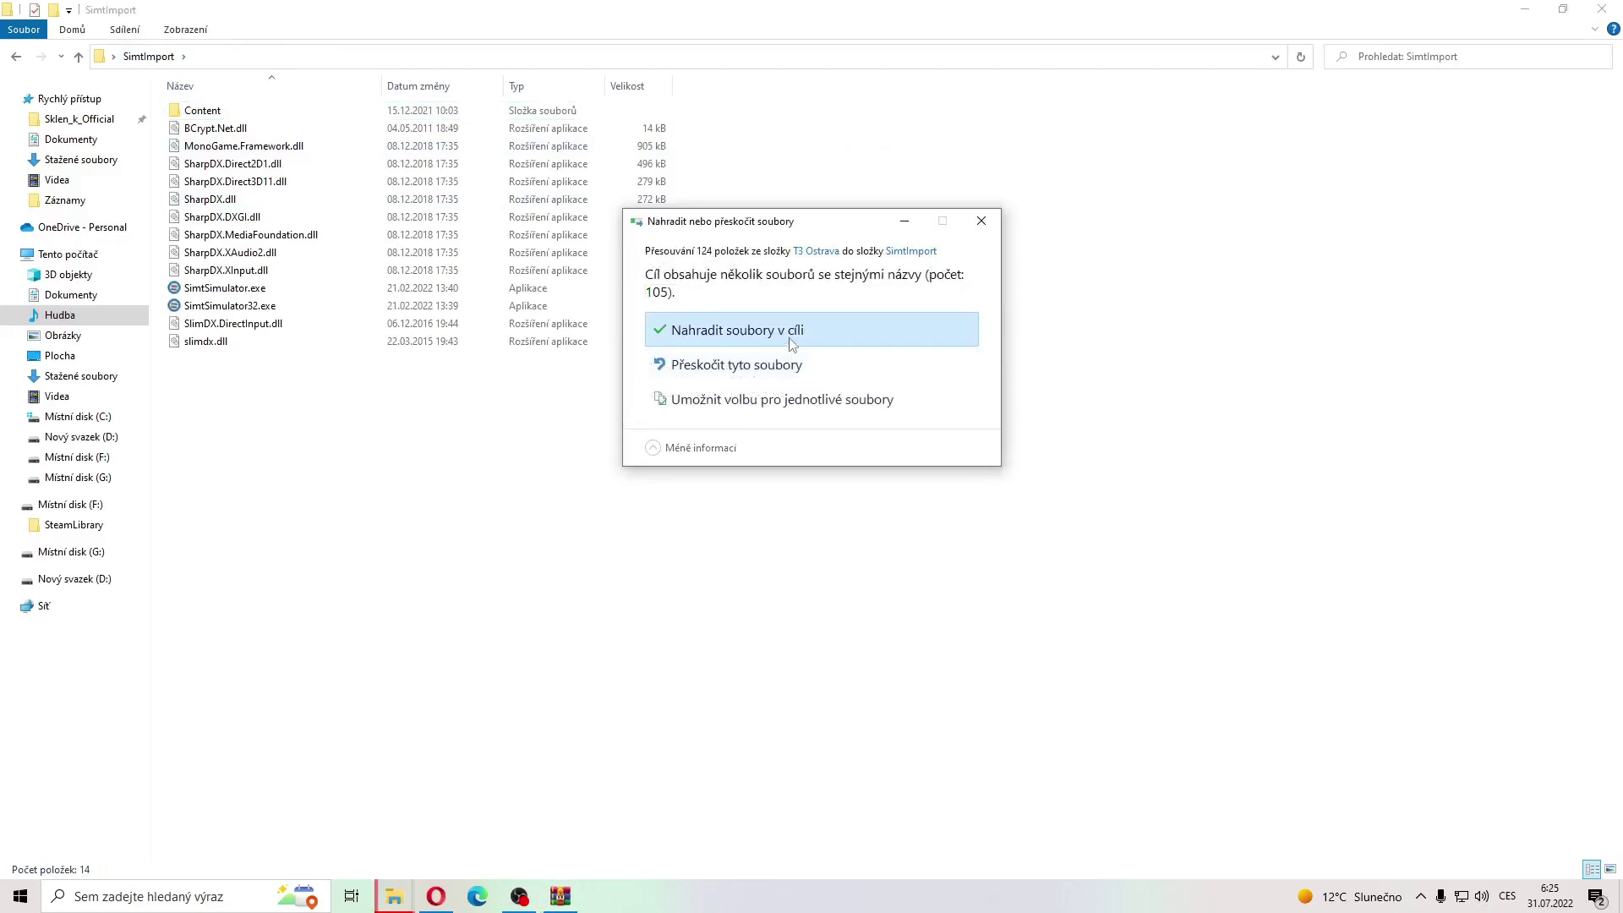
click(792, 338)
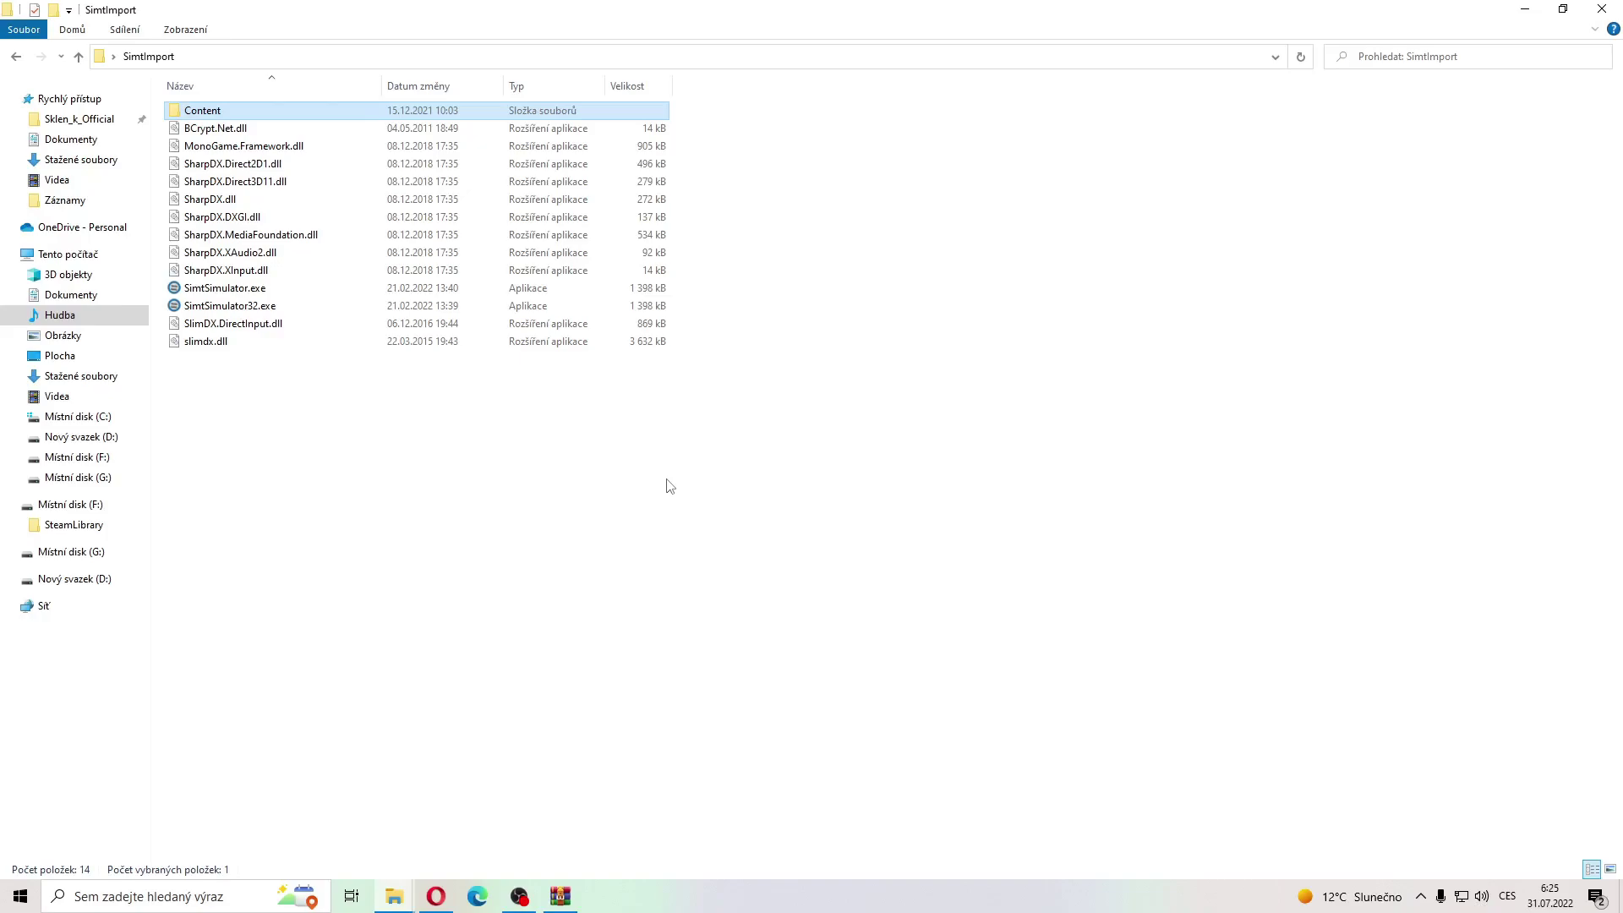
Step: Look inside the SIMT folder of the Vánoční Tramvaj DP SIMTOV.rar archive and close the archive
click(1130, 174)
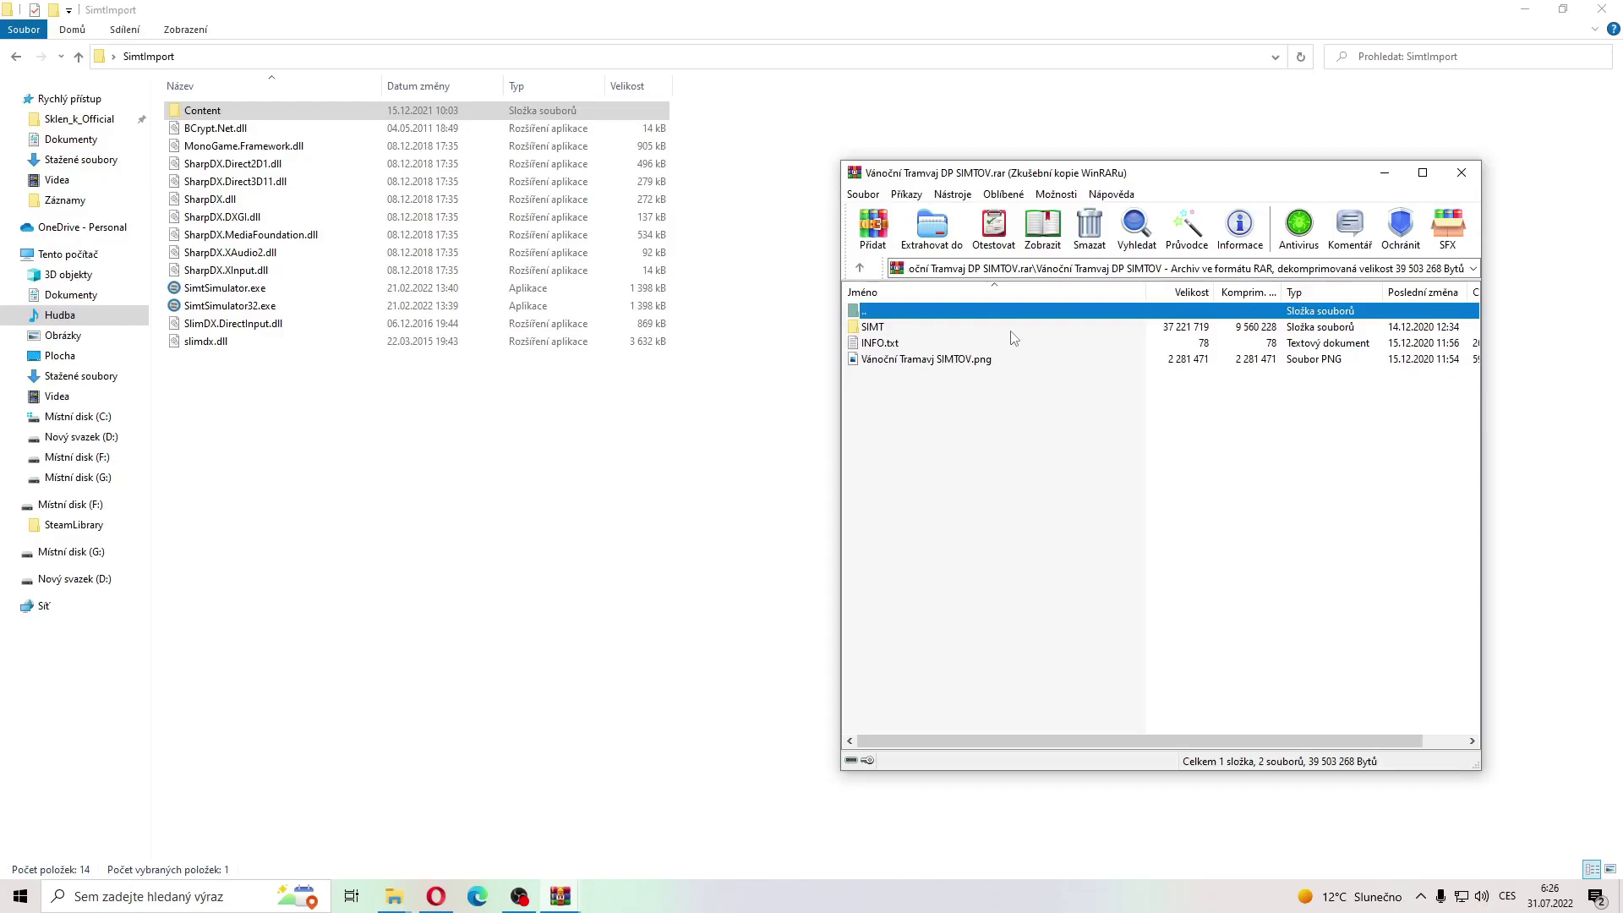
double_click(1000, 330)
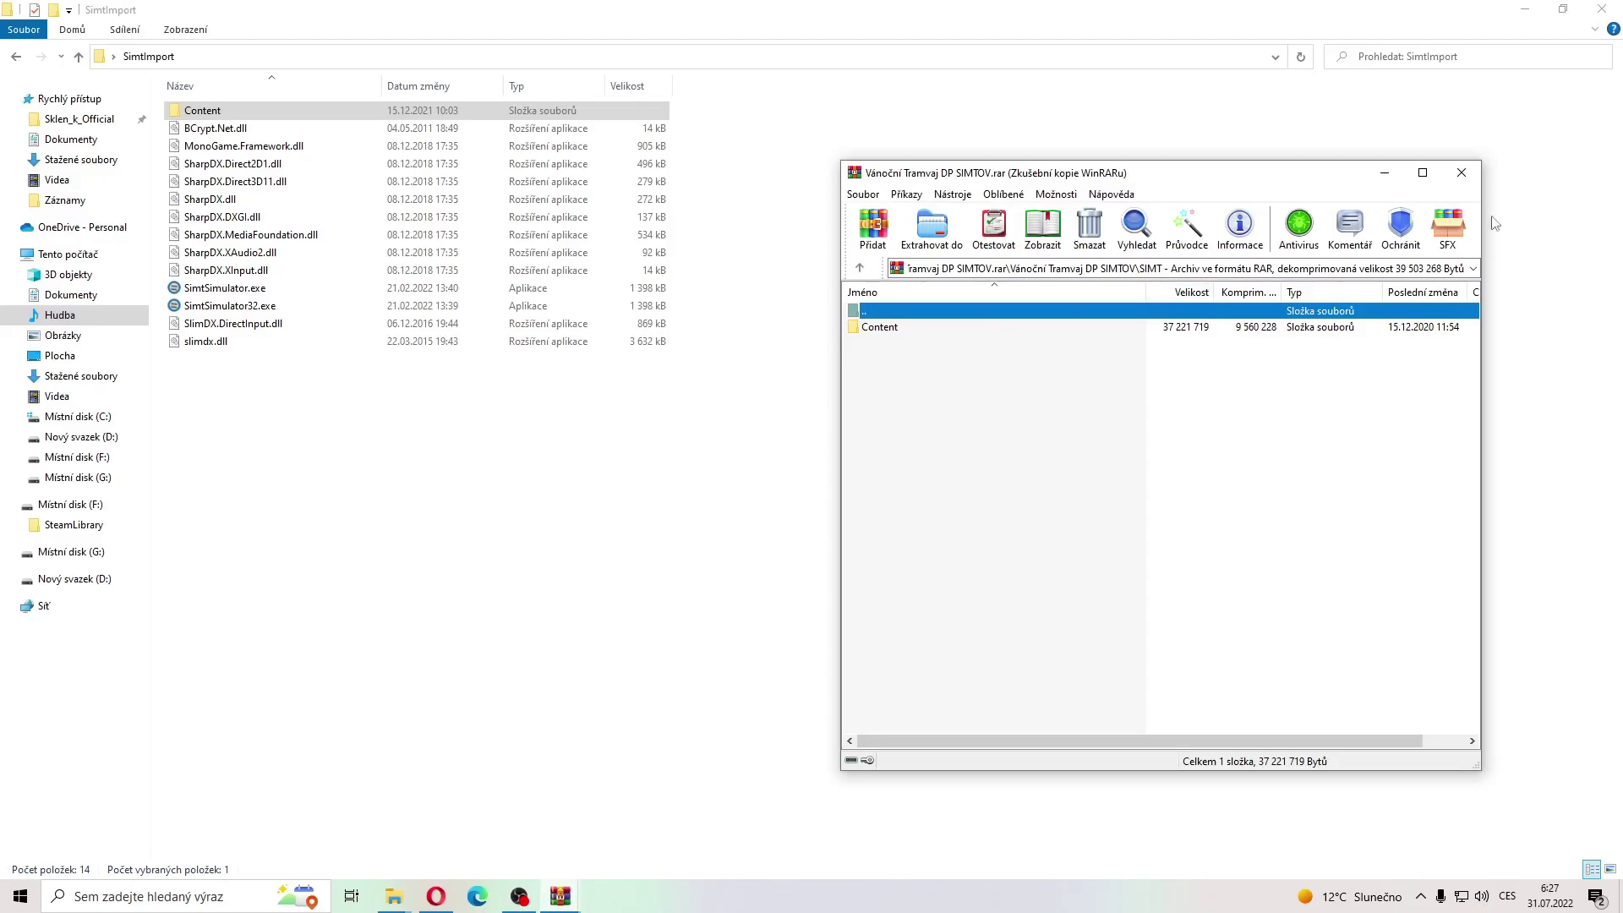
click(1462, 173)
Step: Launch SimtSimulator.exe from SimtImport and log in to the server with the account password
click(455, 292)
double_click(455, 292)
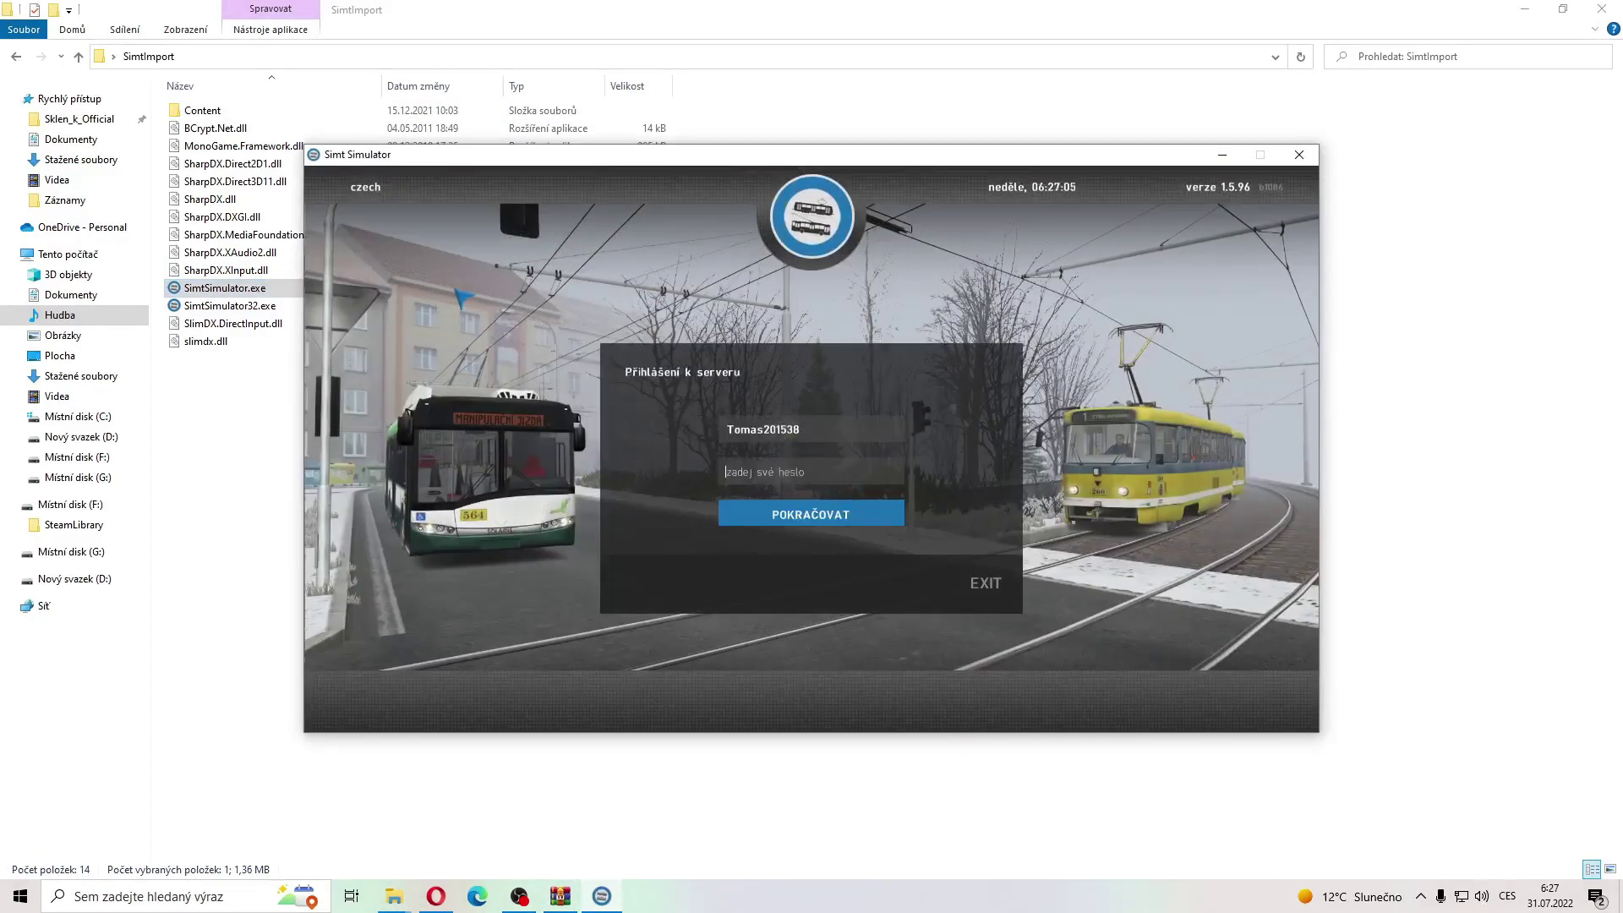
text(***)
key(Return)
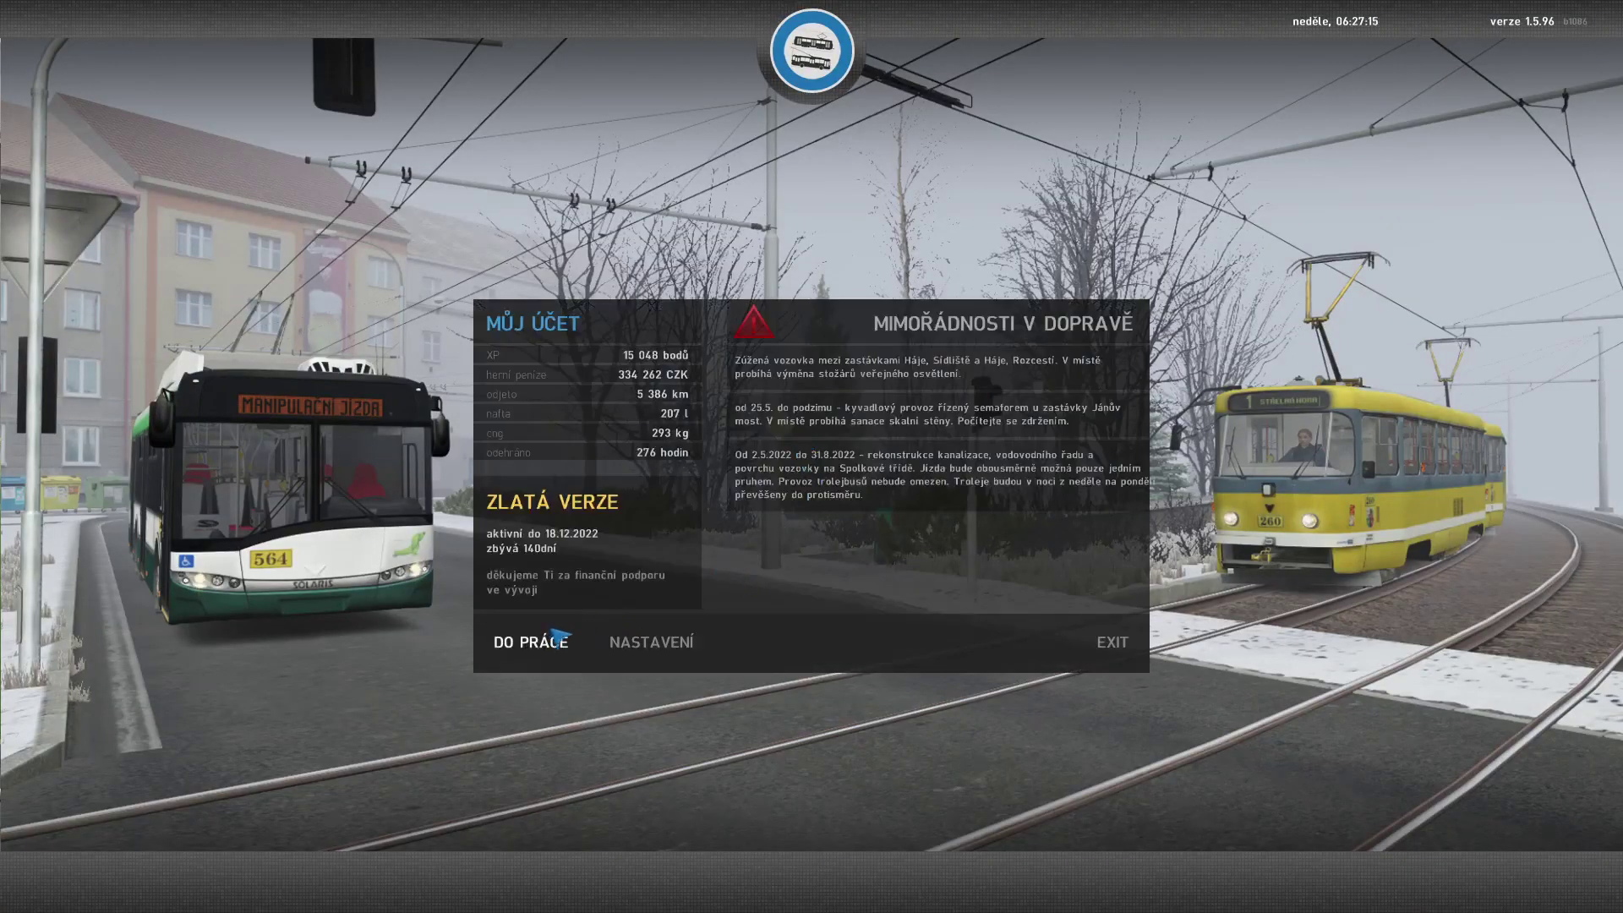
Step: Set up a work shift on the Simtov map with Tramvaj, Služební jízdy, Manipulační jízda and starting position Evropská
click(558, 667)
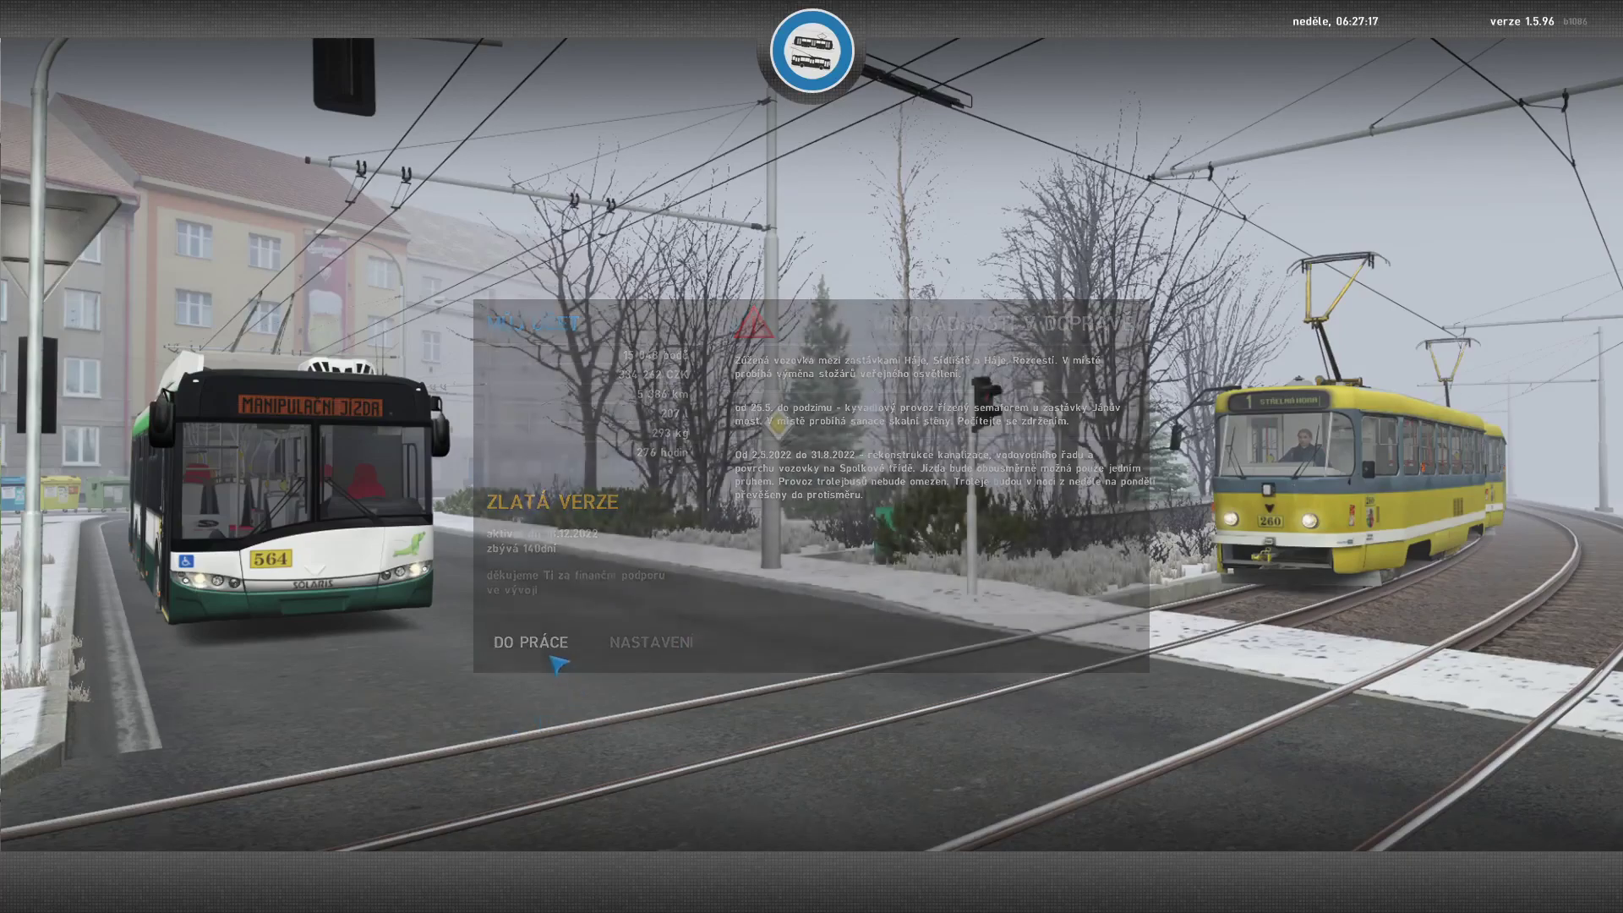
click(638, 418)
click(638, 376)
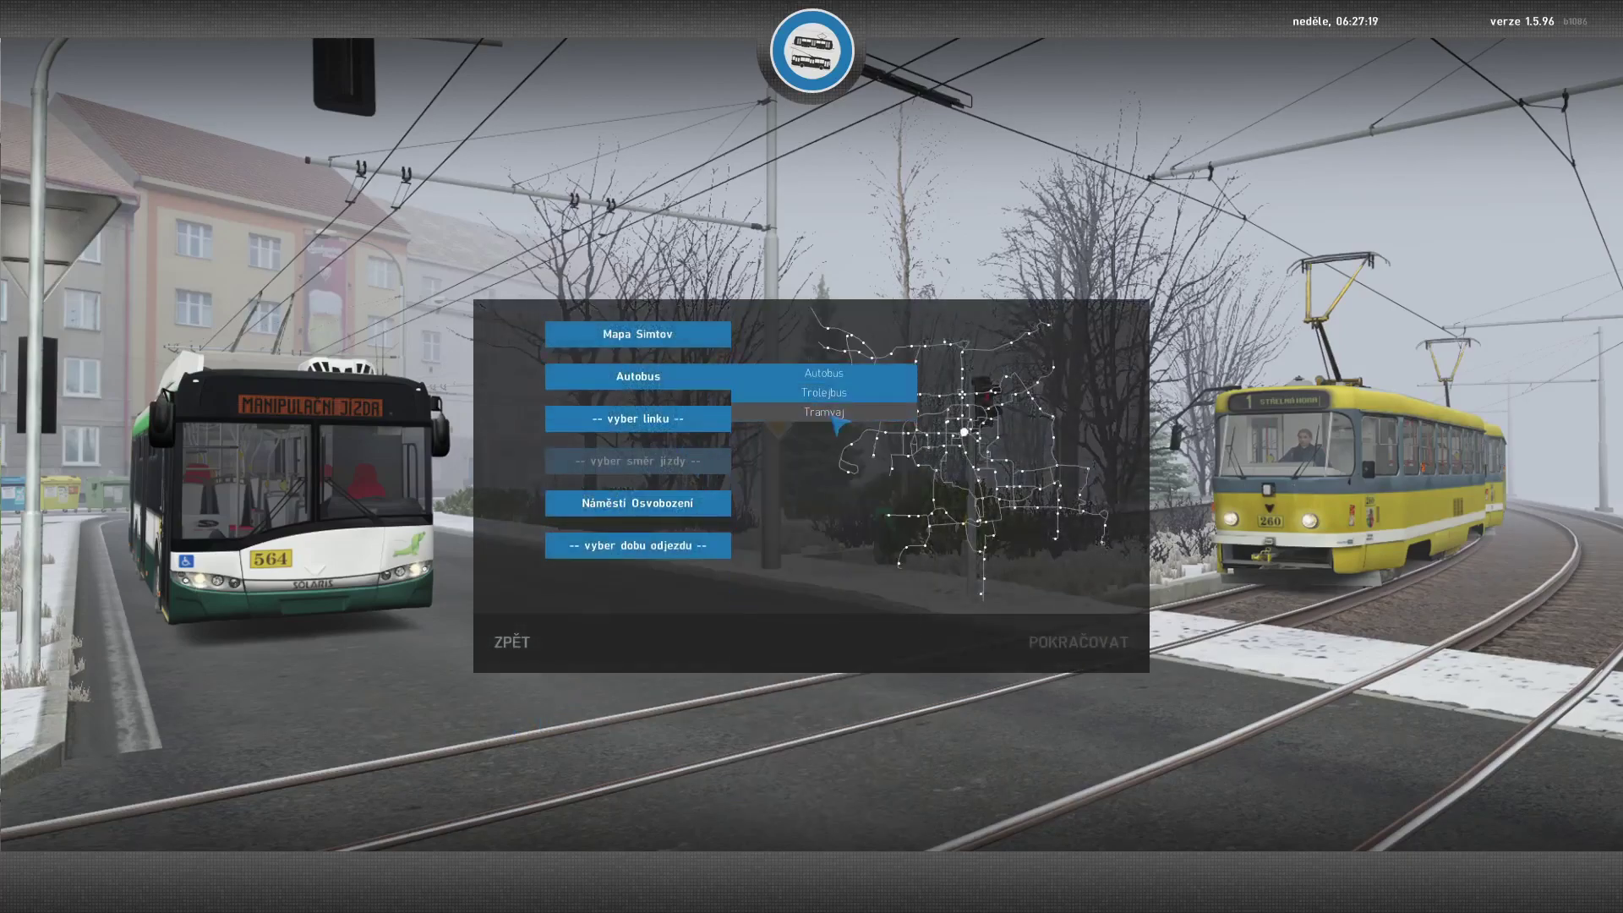
click(805, 426)
click(729, 423)
click(773, 432)
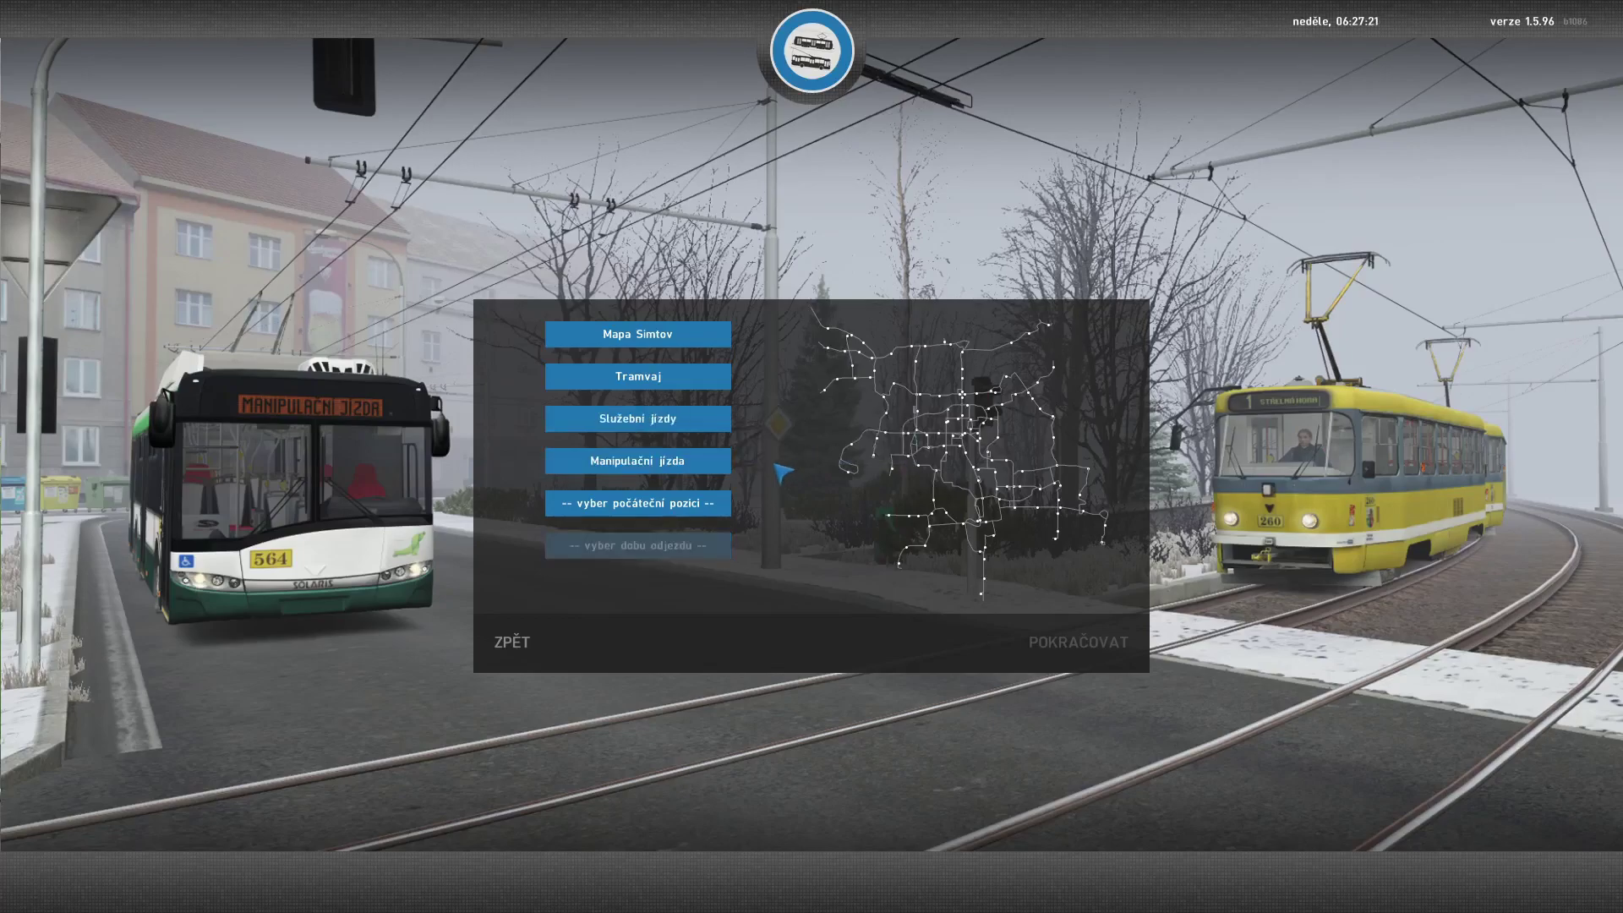
click(726, 501)
click(833, 501)
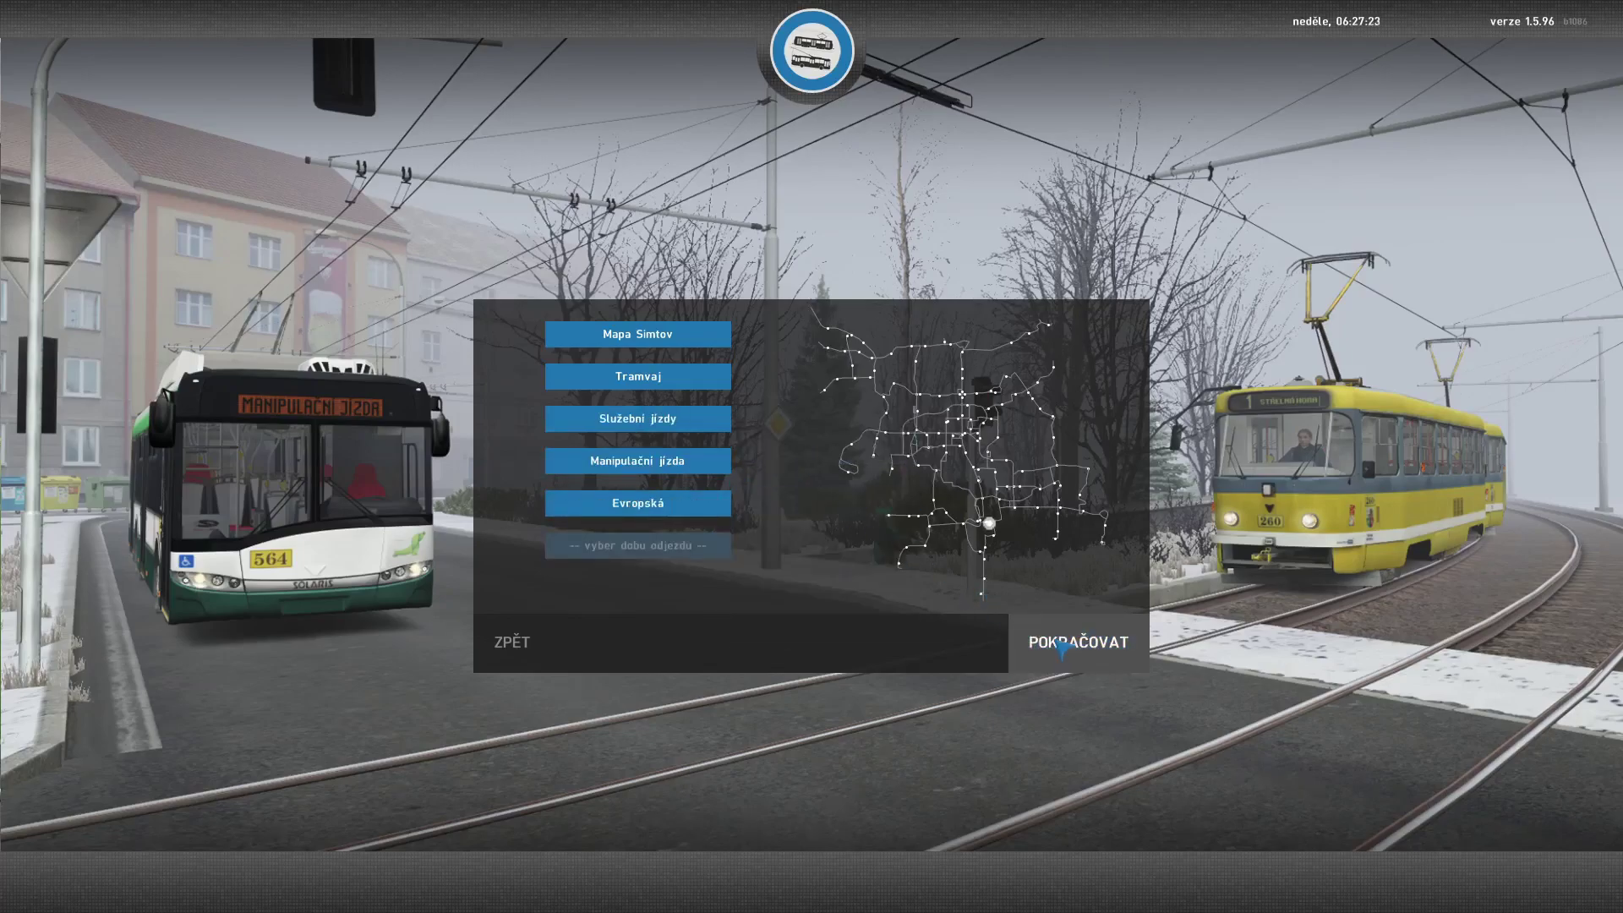
Step: Choose the CKD Tatra KT8D5R.N2P tram 9071 of Dopravní podnik hl.m. Prahy and start the drive
click(638, 351)
click(769, 351)
click(638, 393)
click(812, 449)
click(676, 437)
click(757, 433)
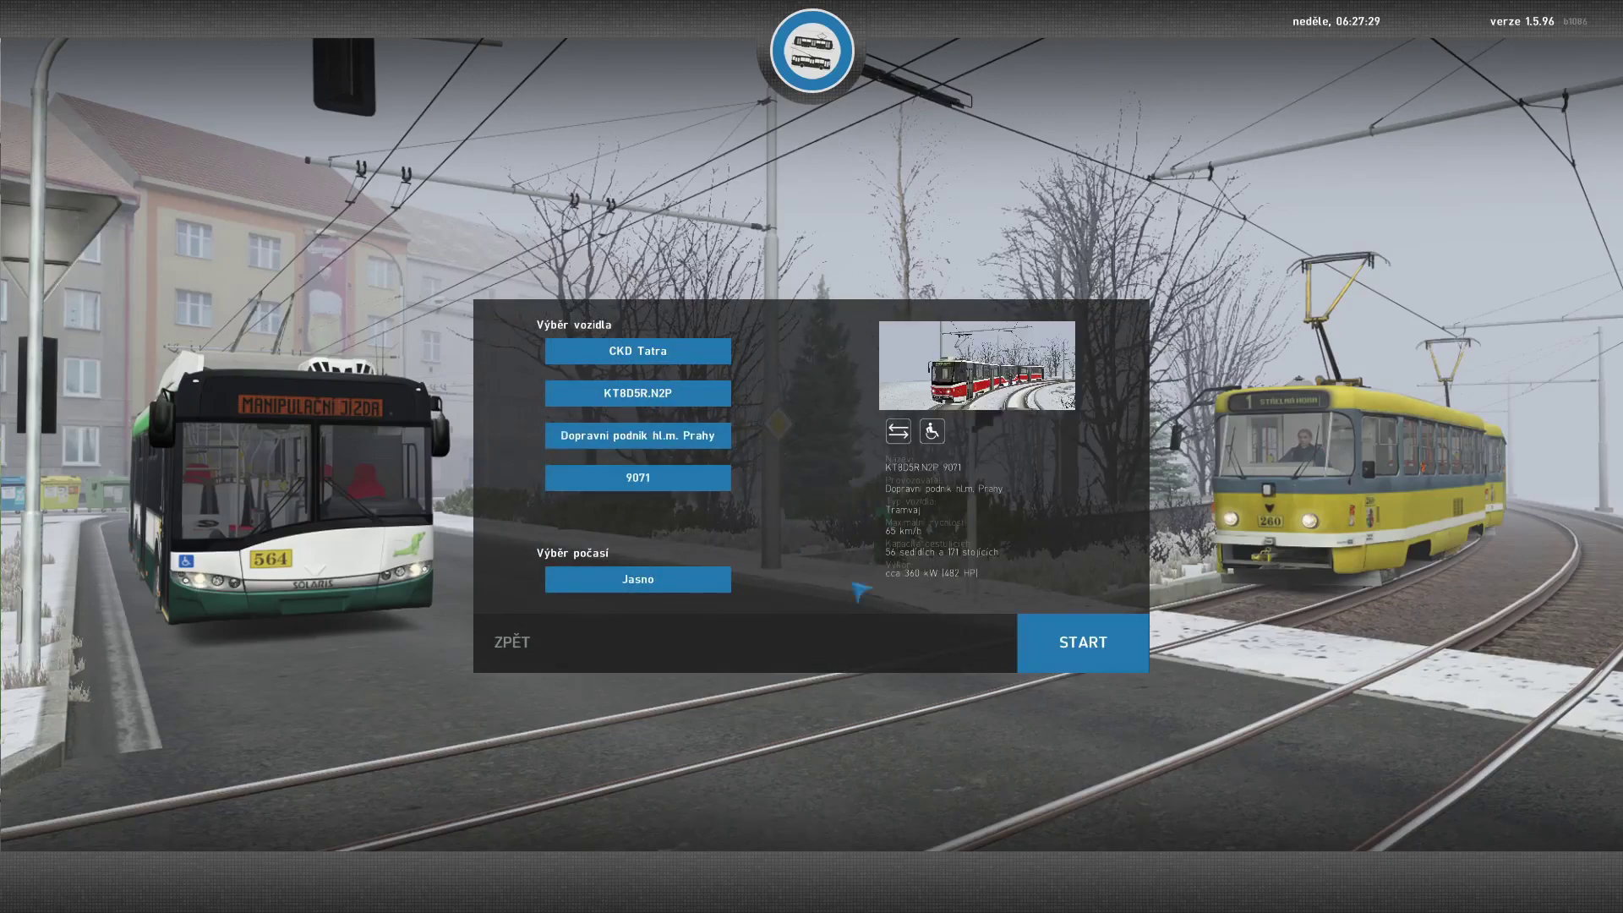
click(1039, 664)
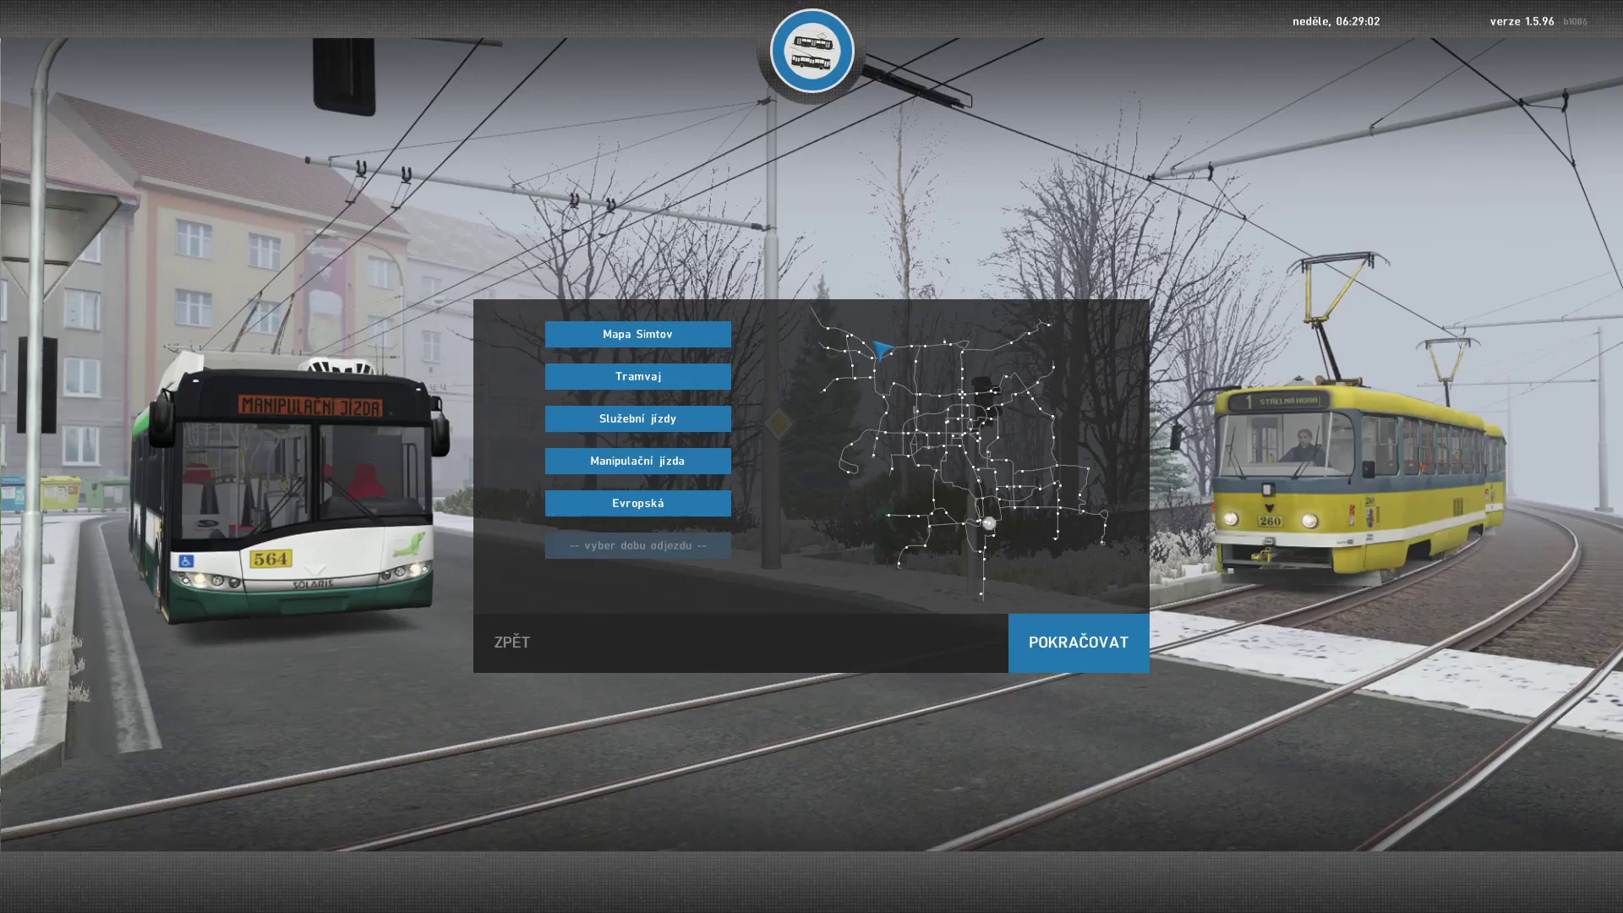
Step: Return to the simulator's main menu and view the steering wheel (Volant) settings
click(505, 644)
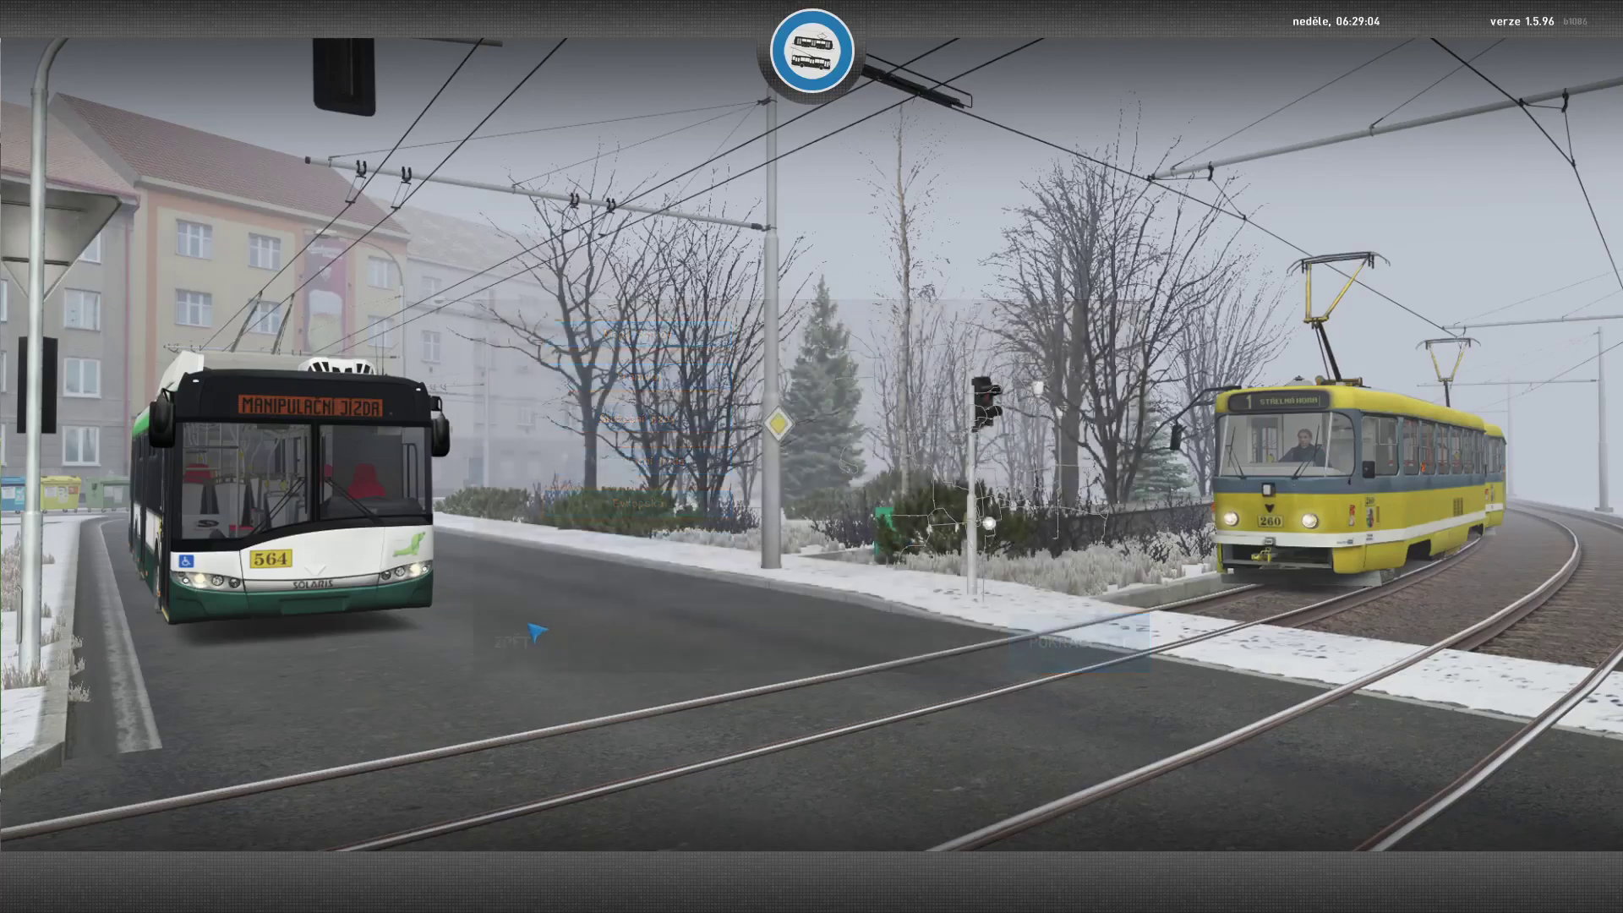
click(646, 643)
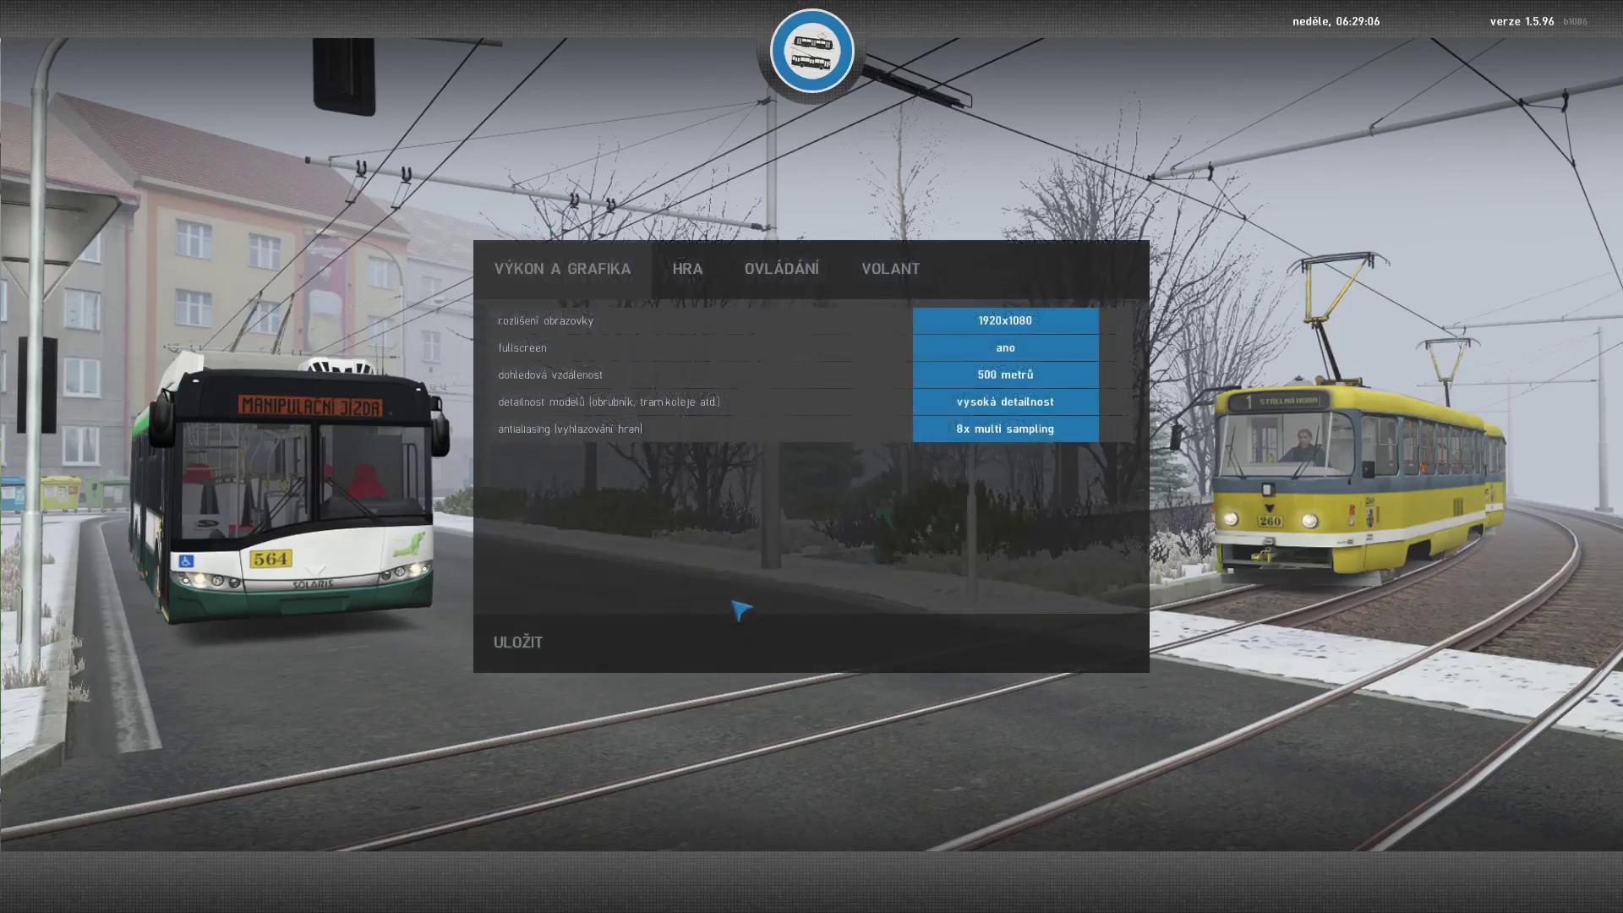
click(890, 275)
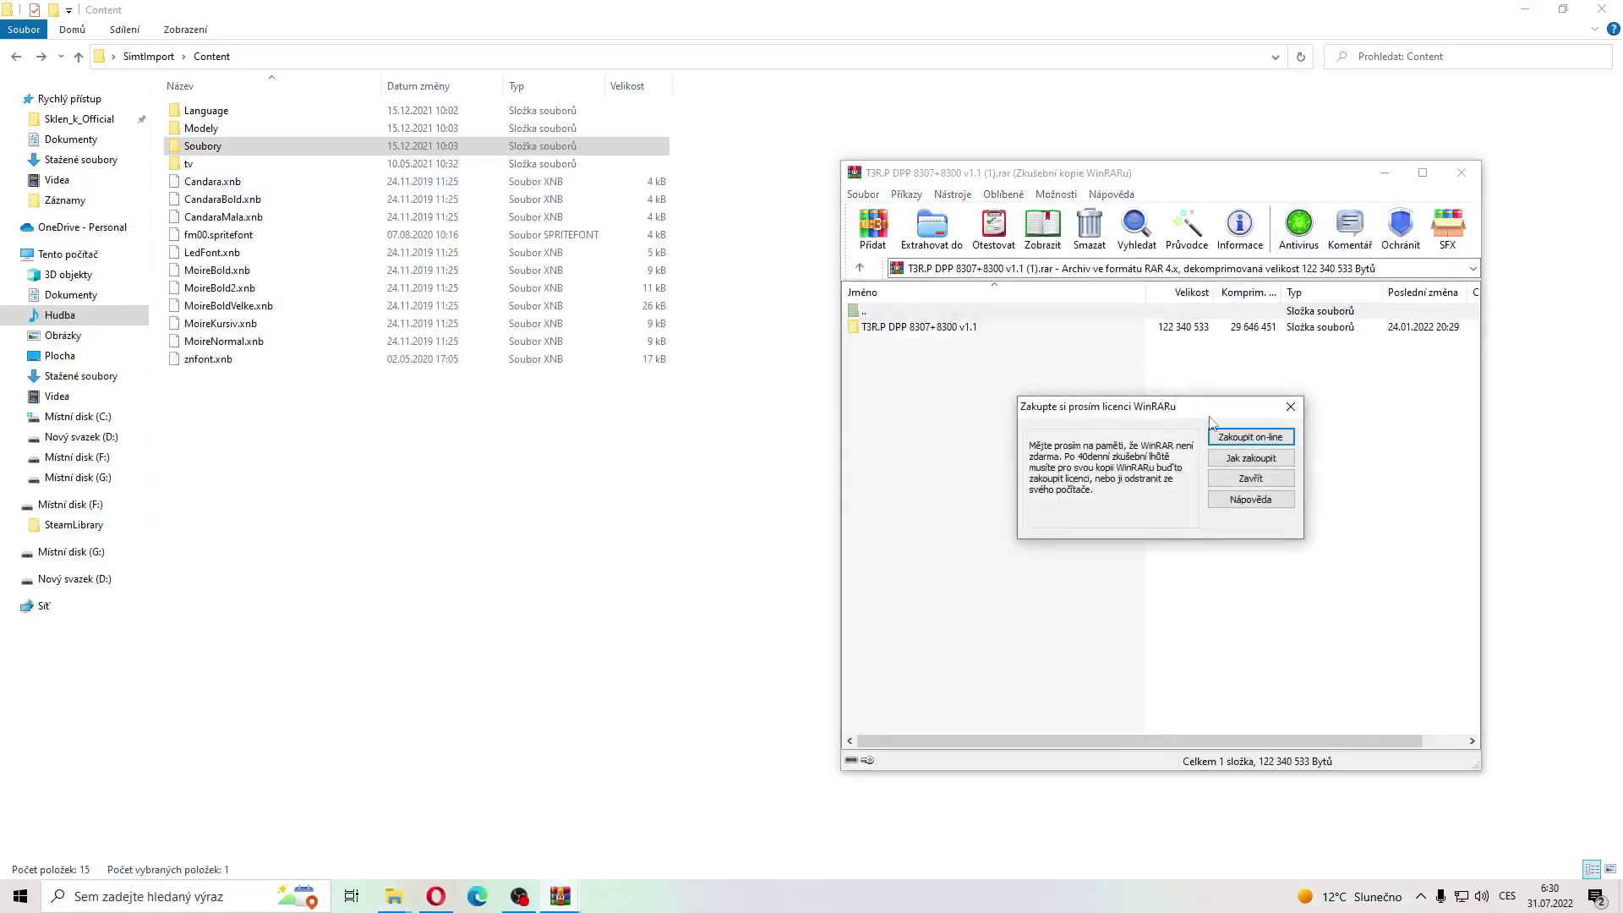
Step: Extract the Content folder from the T3R.P DPP 8307+8300 v1.1 archive into SimtImport, replacing the files with matching names
click(1291, 406)
double_click(1033, 329)
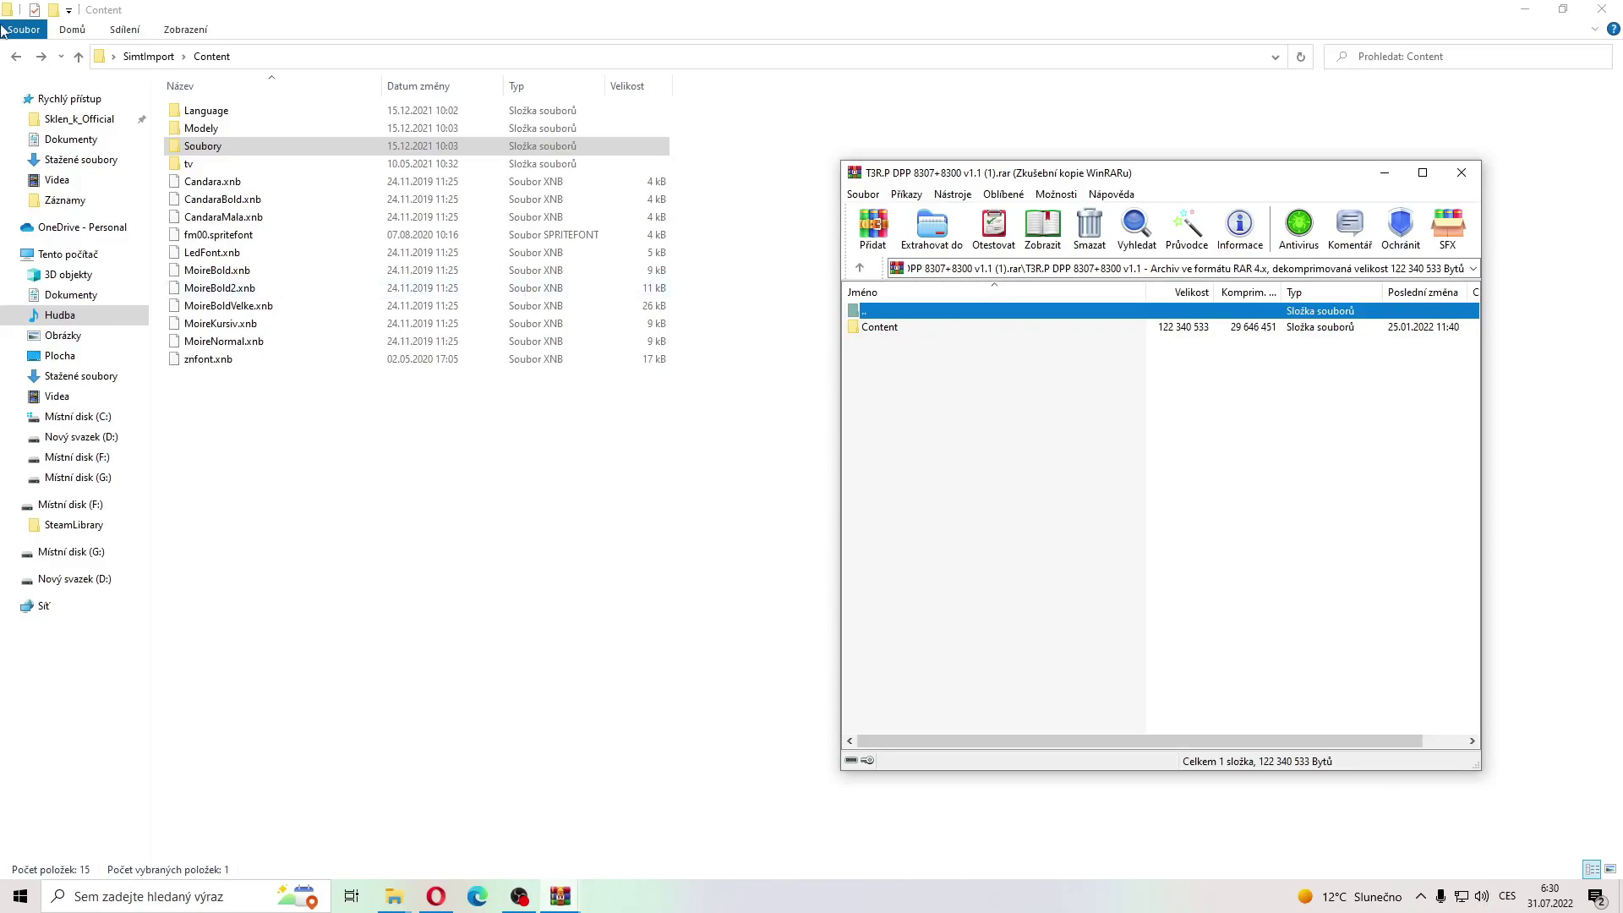
click(16, 56)
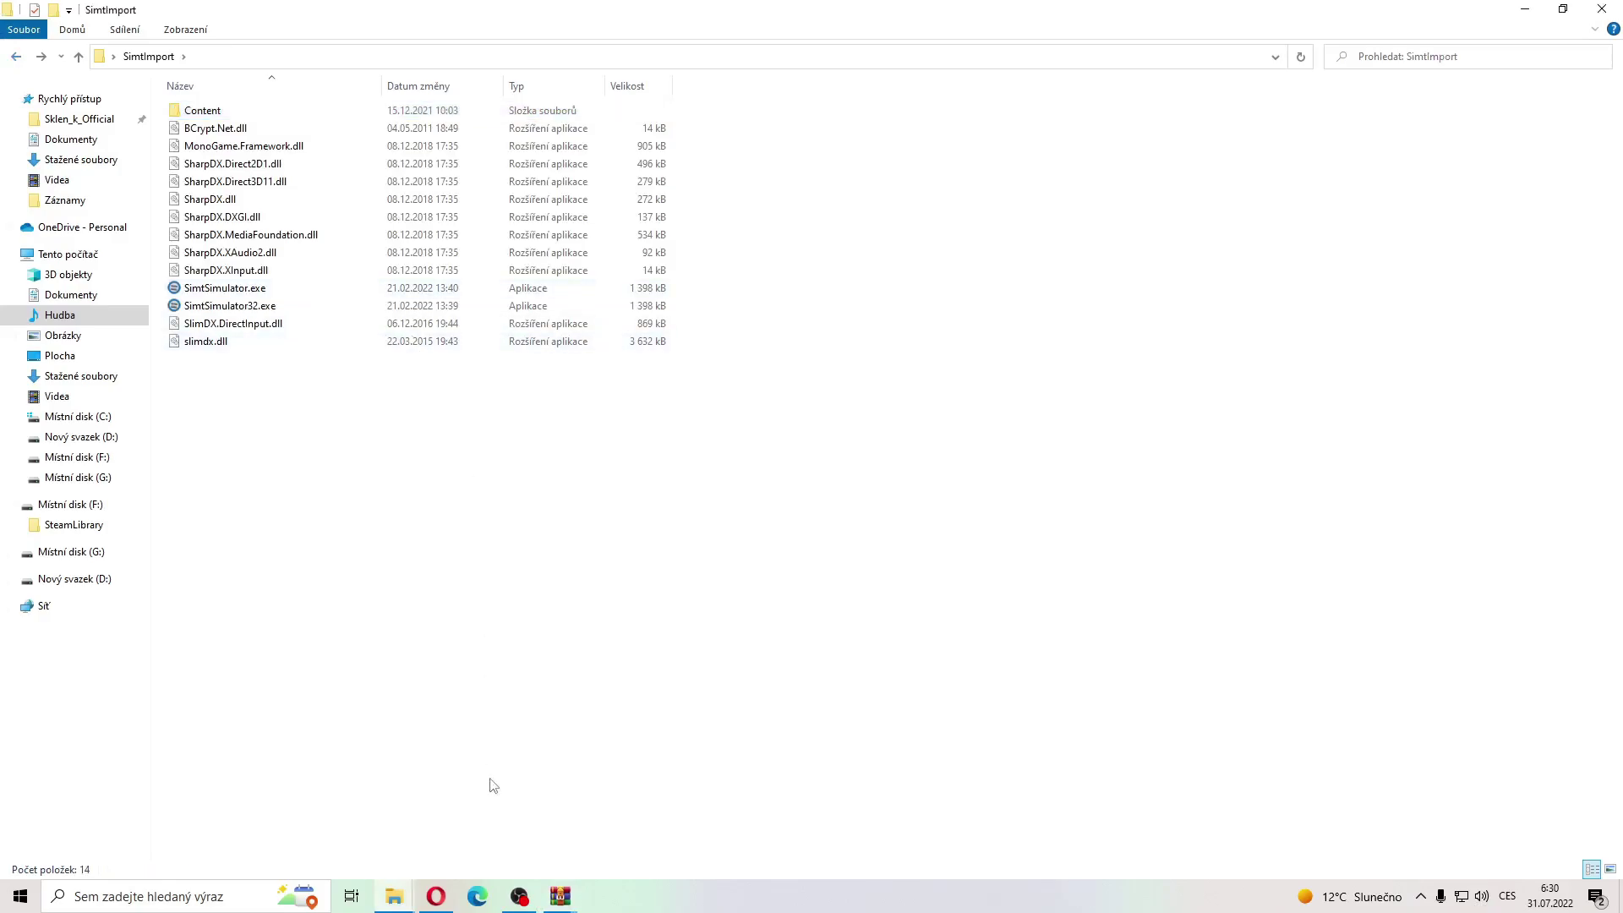
click(559, 894)
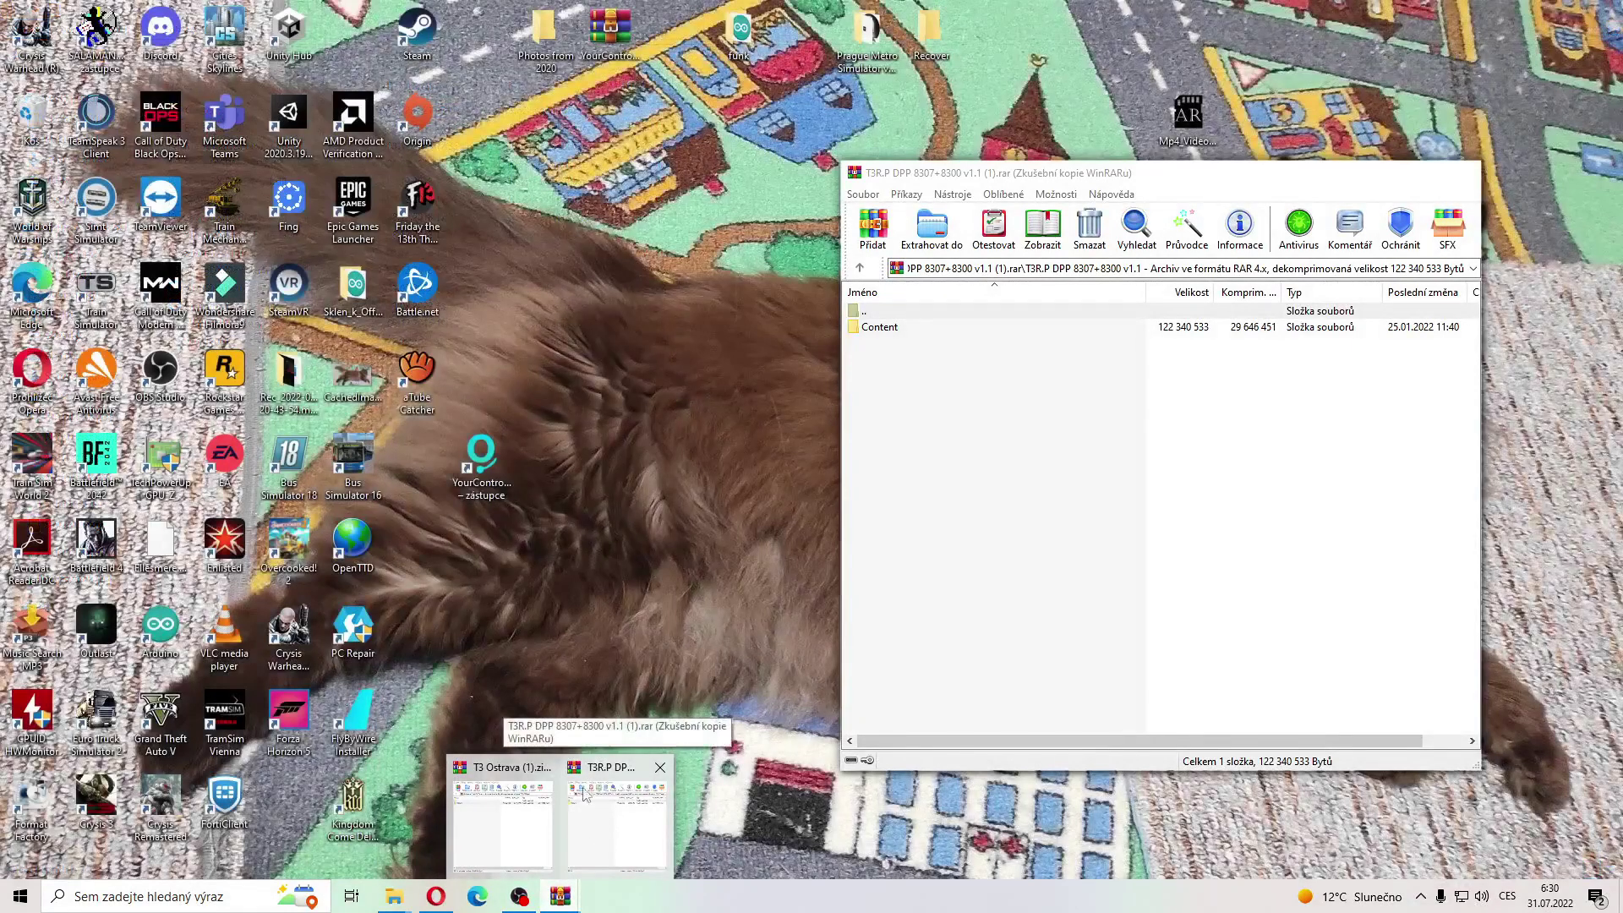
click(608, 818)
drag(930, 330, 750, 435)
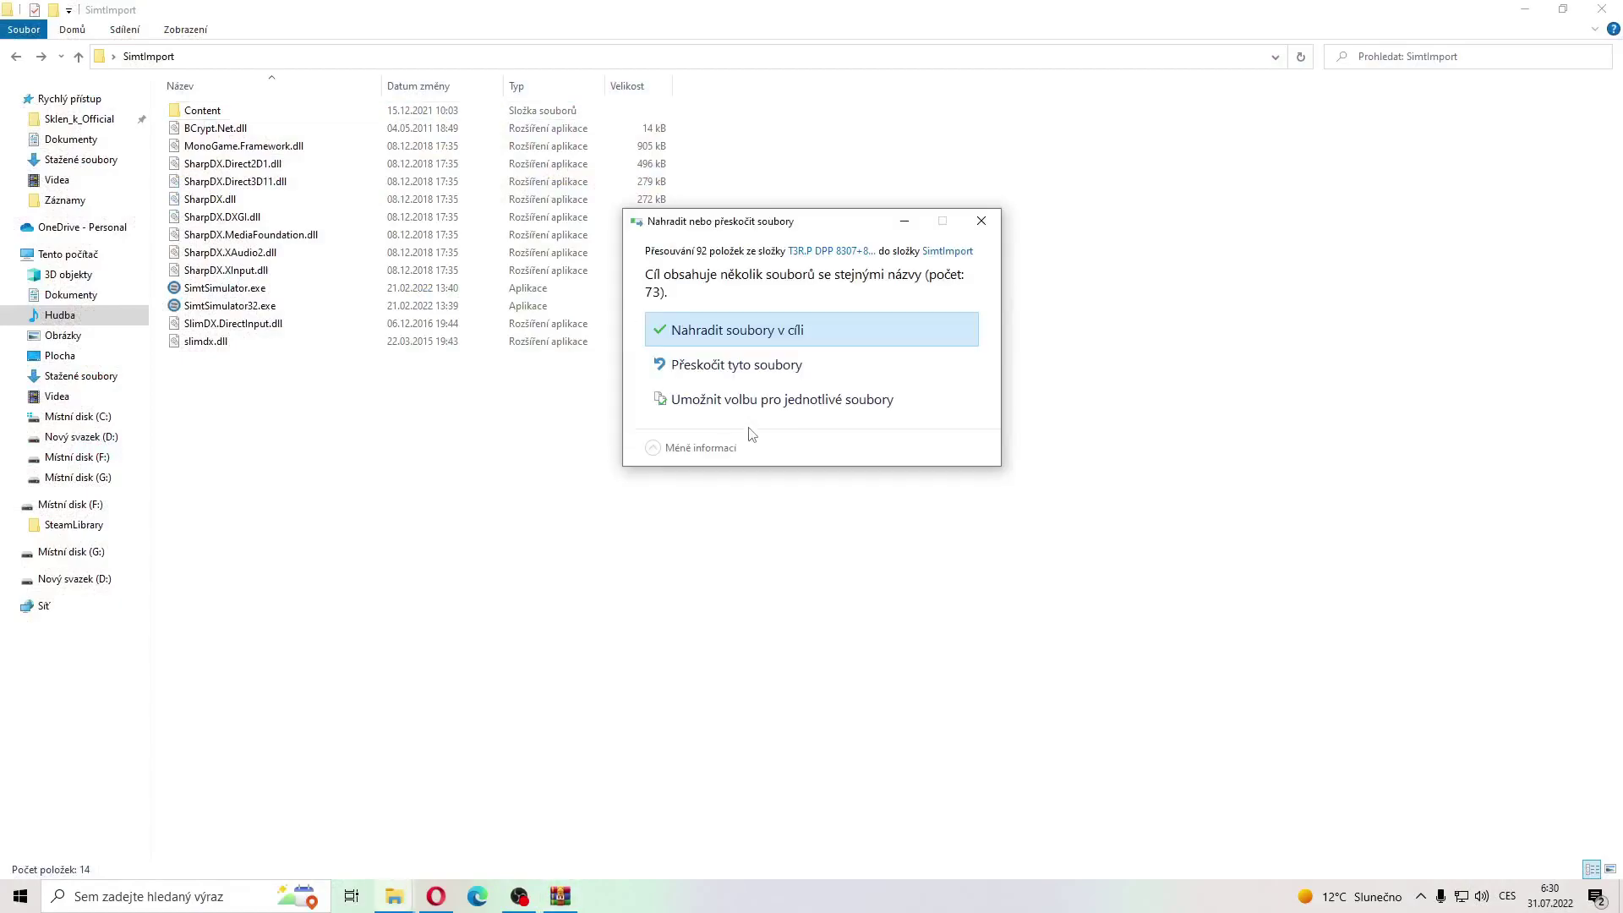
click(813, 318)
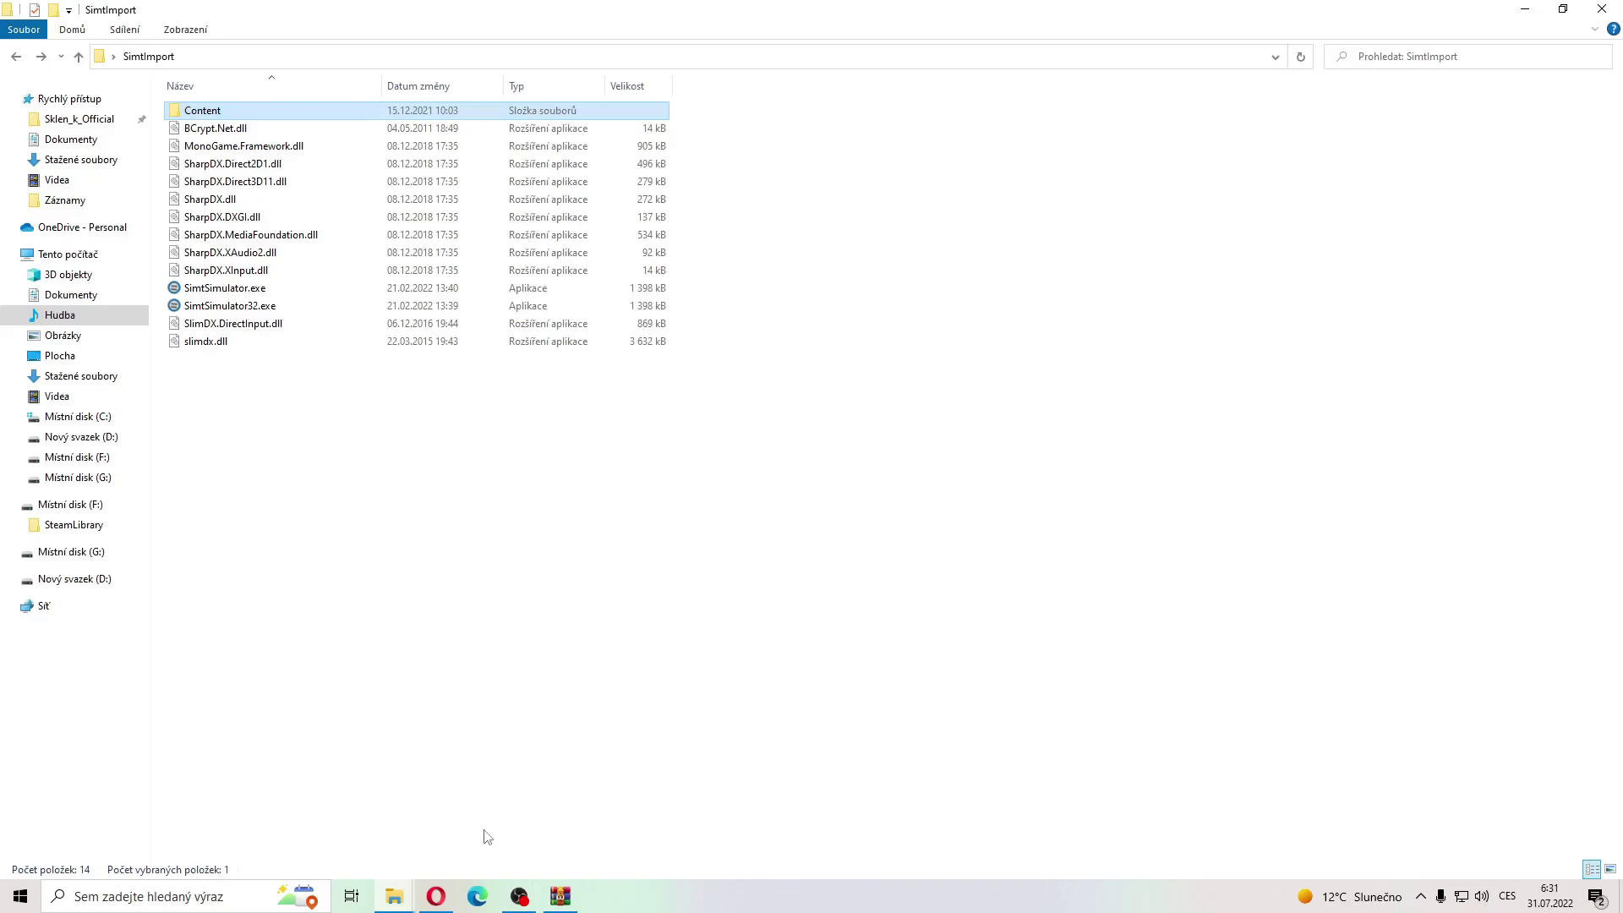
Step: Browse the Modely and Soubory folders inside Content of the Kachny Pack 9053,9071,9104 archive
click(1291, 406)
double_click(1006, 329)
double_click(1003, 331)
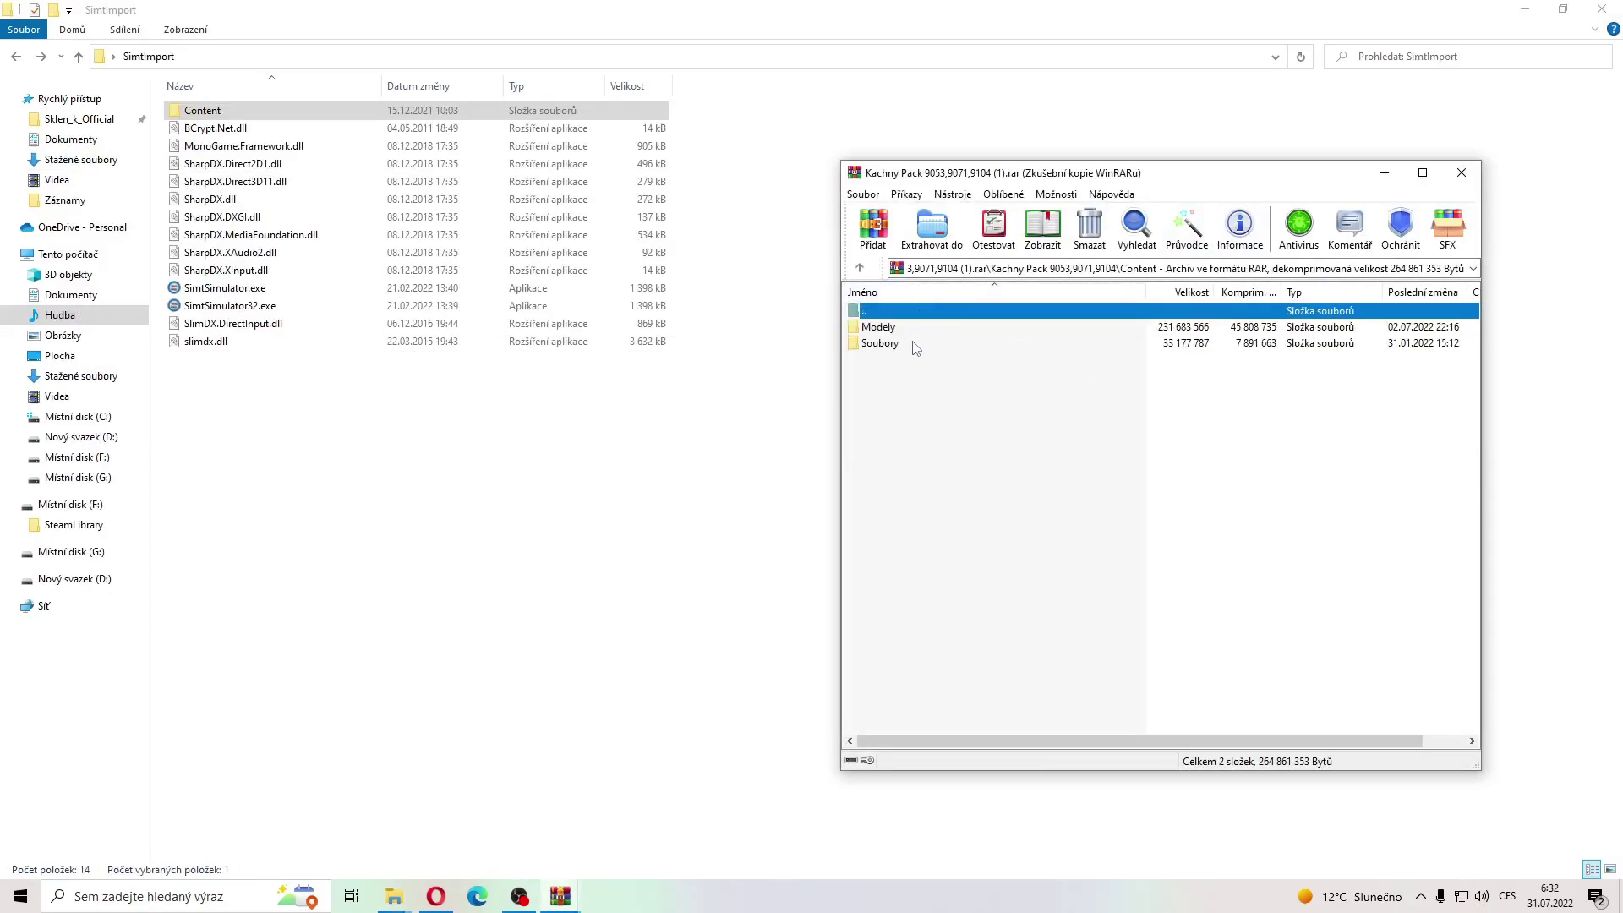
double_click(904, 328)
double_click(897, 312)
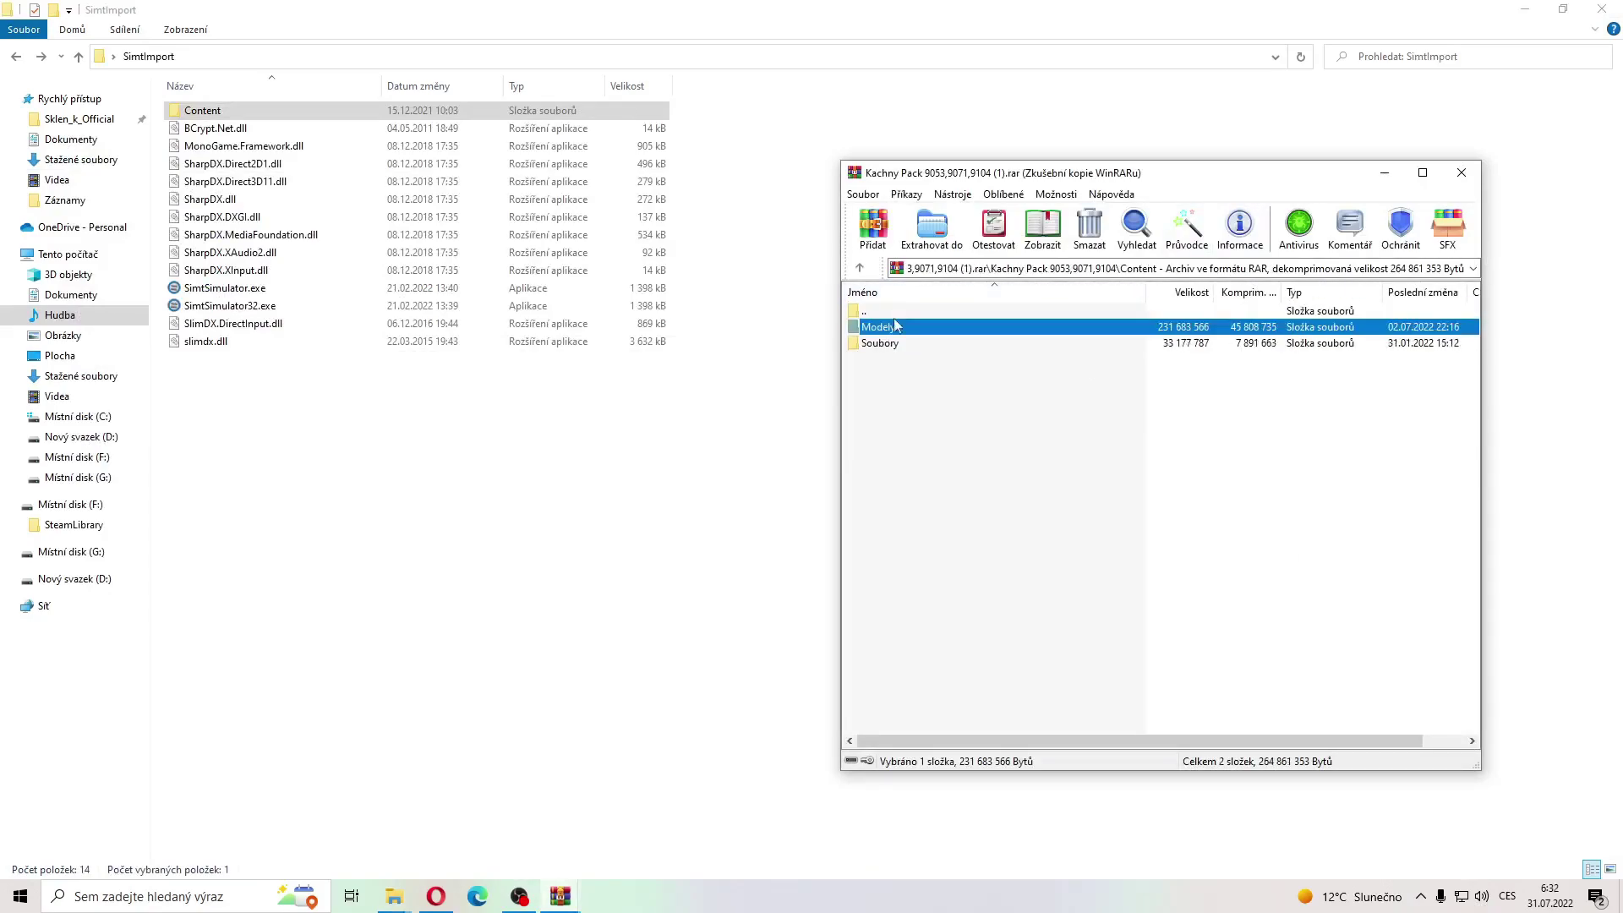
double_click(896, 329)
double_click(893, 313)
double_click(887, 344)
double_click(889, 312)
double_click(892, 328)
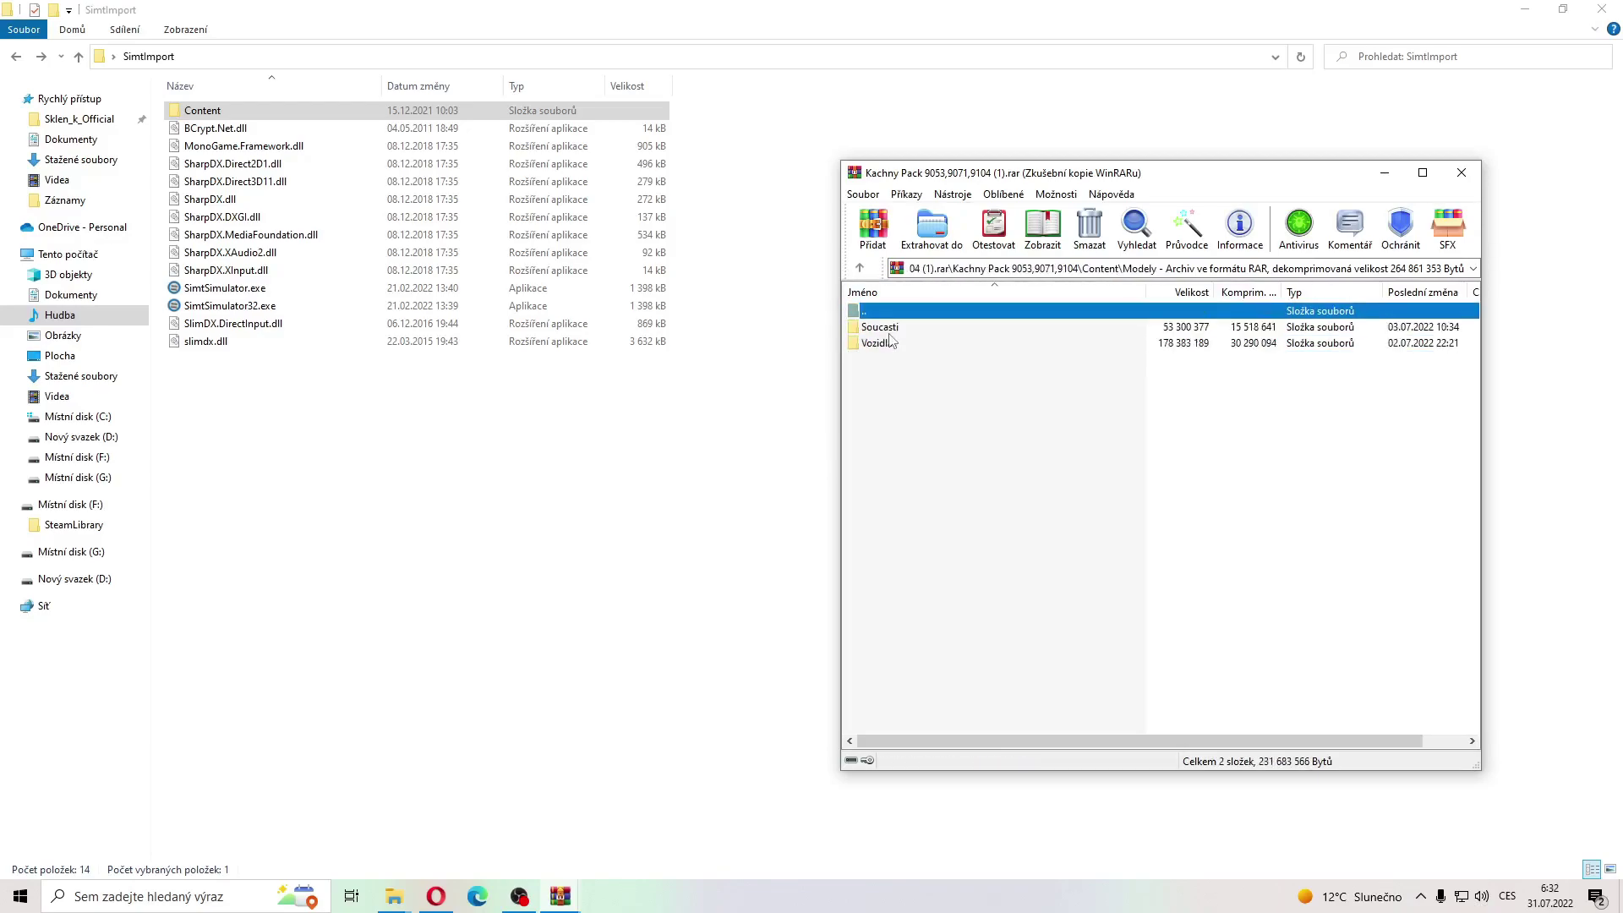
Step: Open SimtImport's Content\Modely\Vozidla folder and read scintext.txt of the scin-6-0039 vehicle in the Kachny Pack archive
double_click(342, 111)
double_click(262, 134)
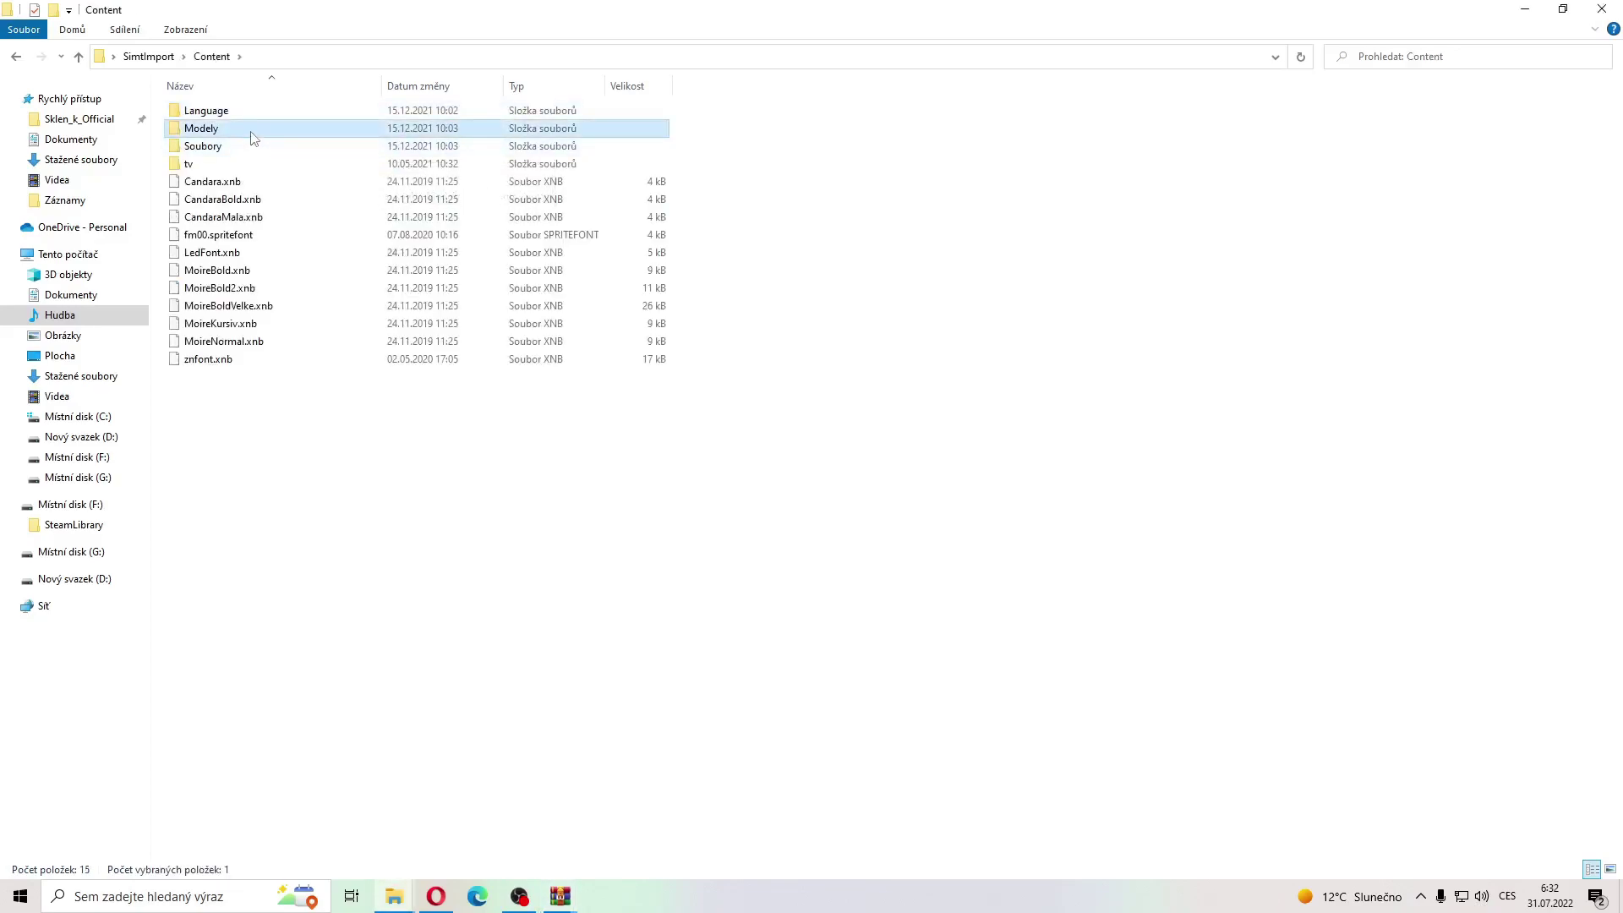
double_click(248, 197)
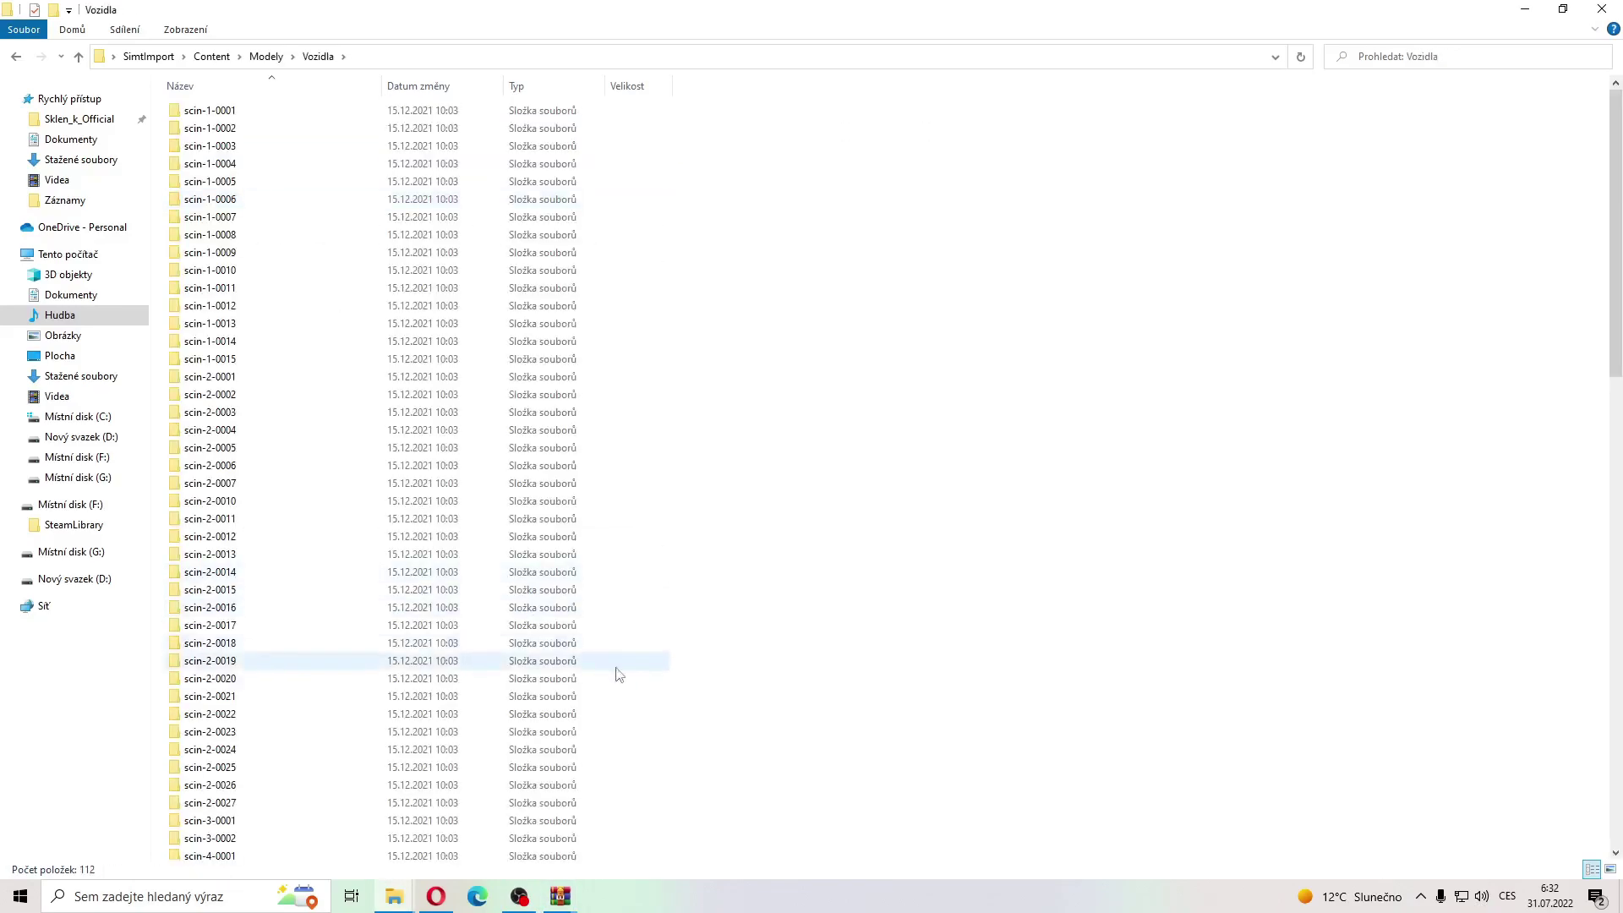
click(572, 905)
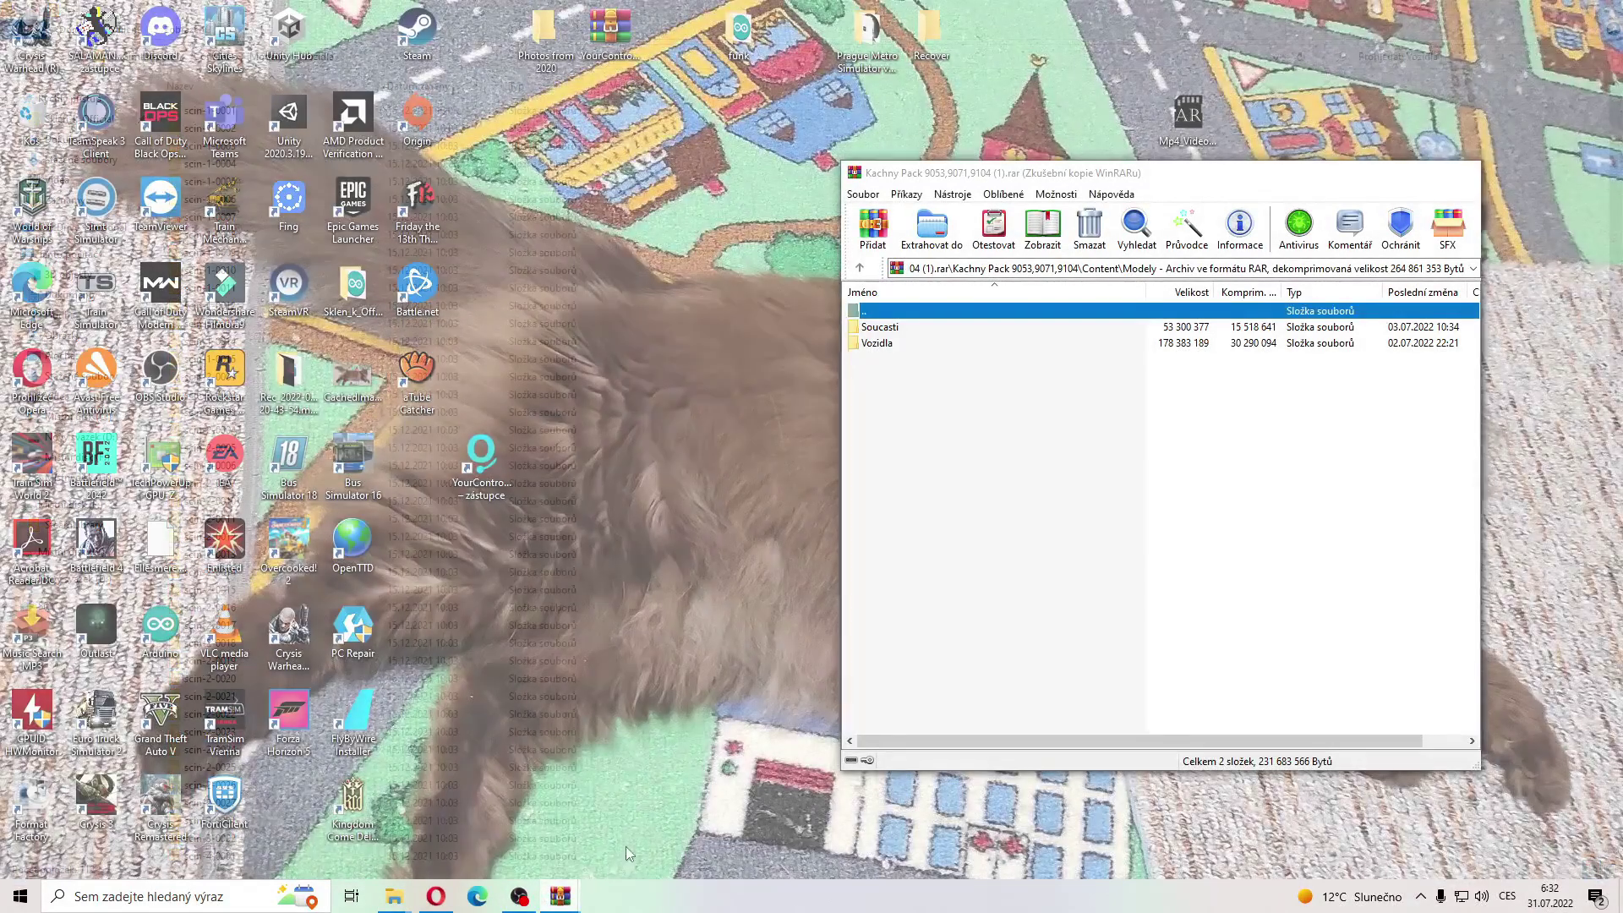
click(625, 846)
double_click(898, 345)
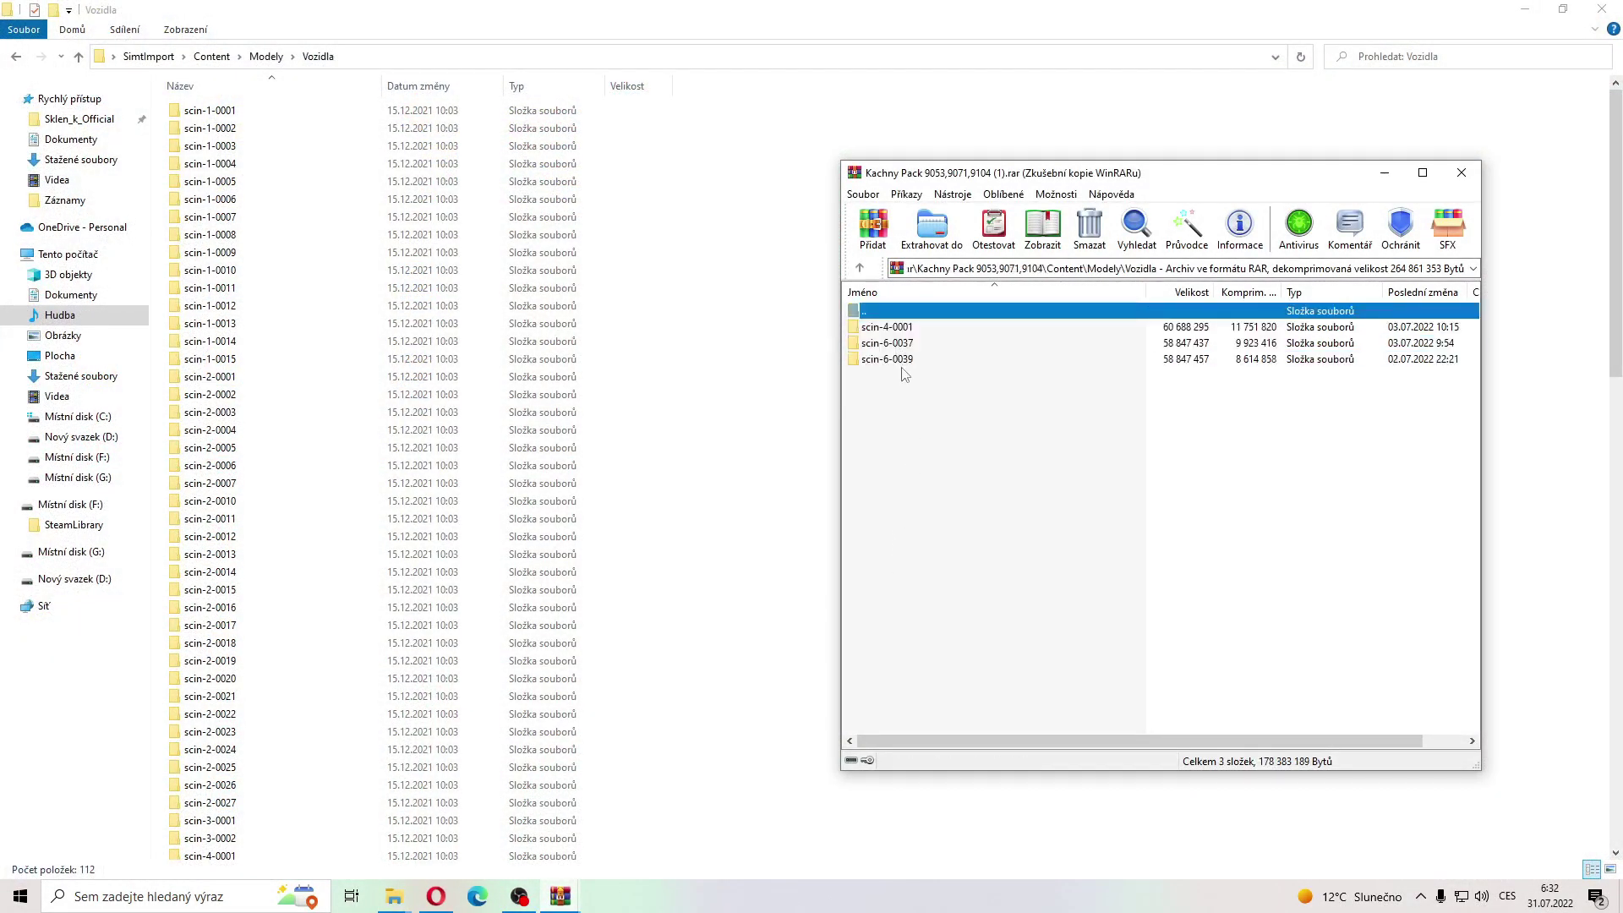
double_click(900, 360)
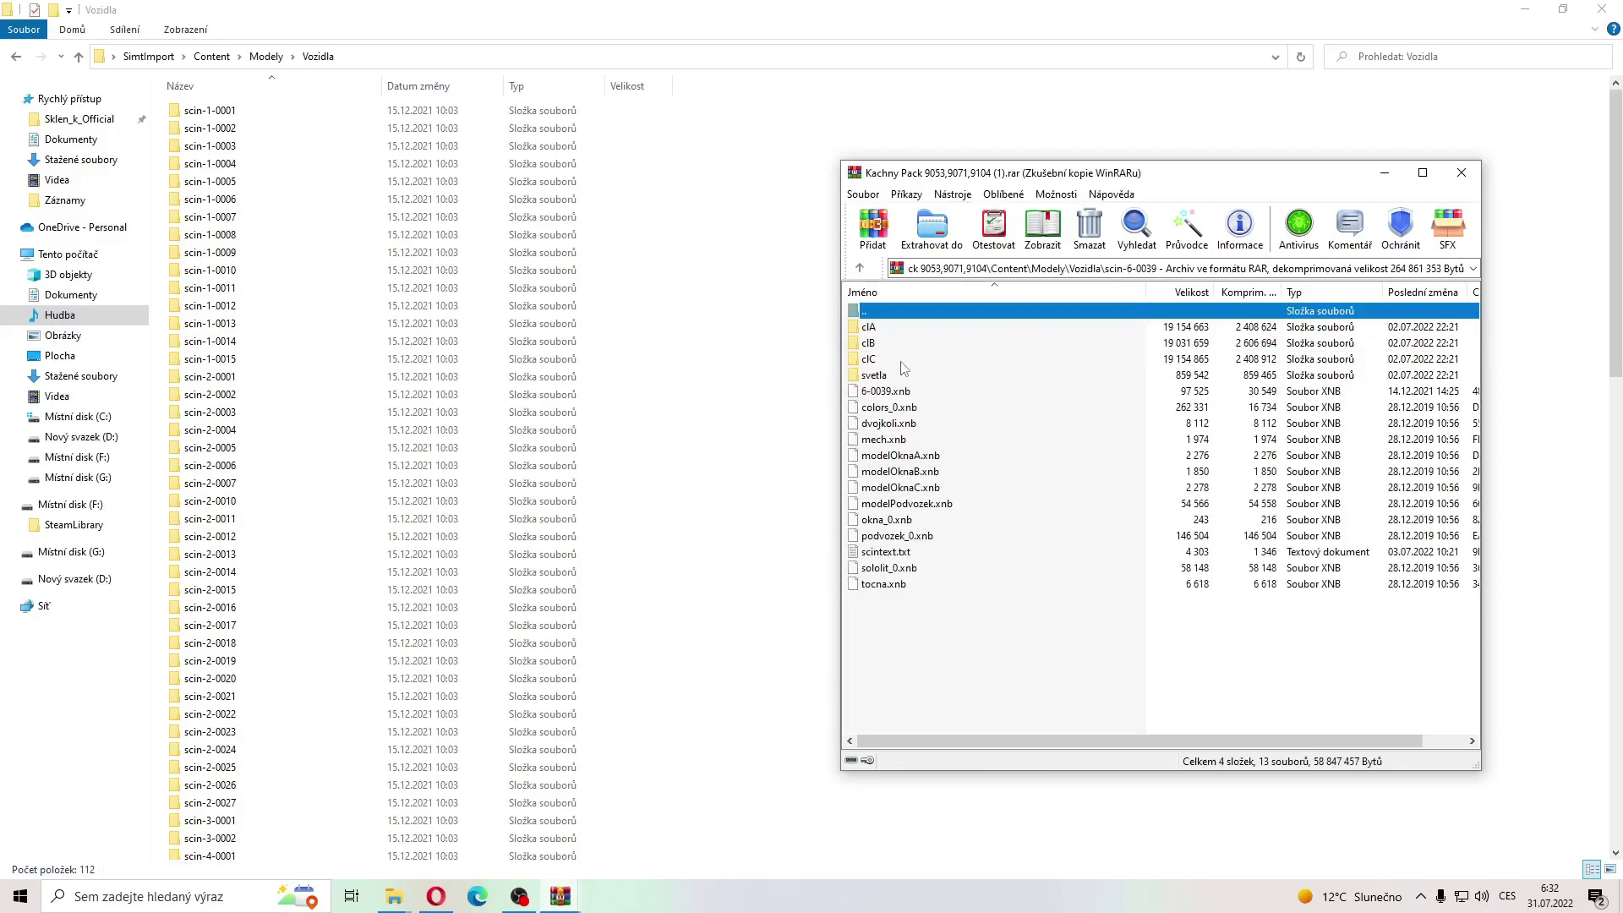
double_click(905, 551)
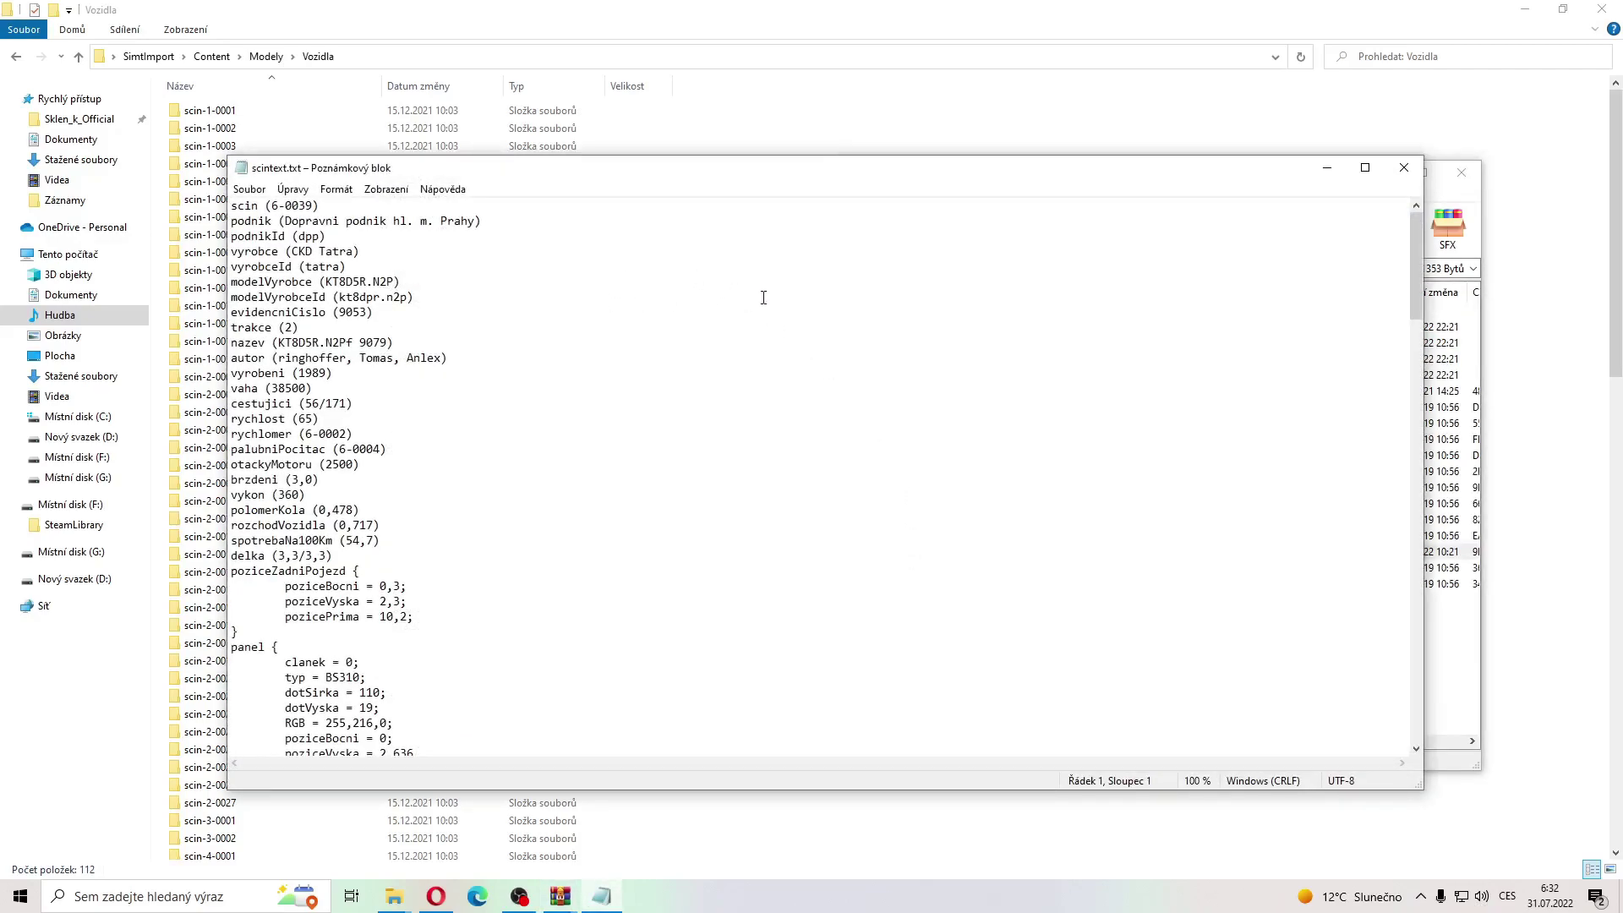
click(1404, 167)
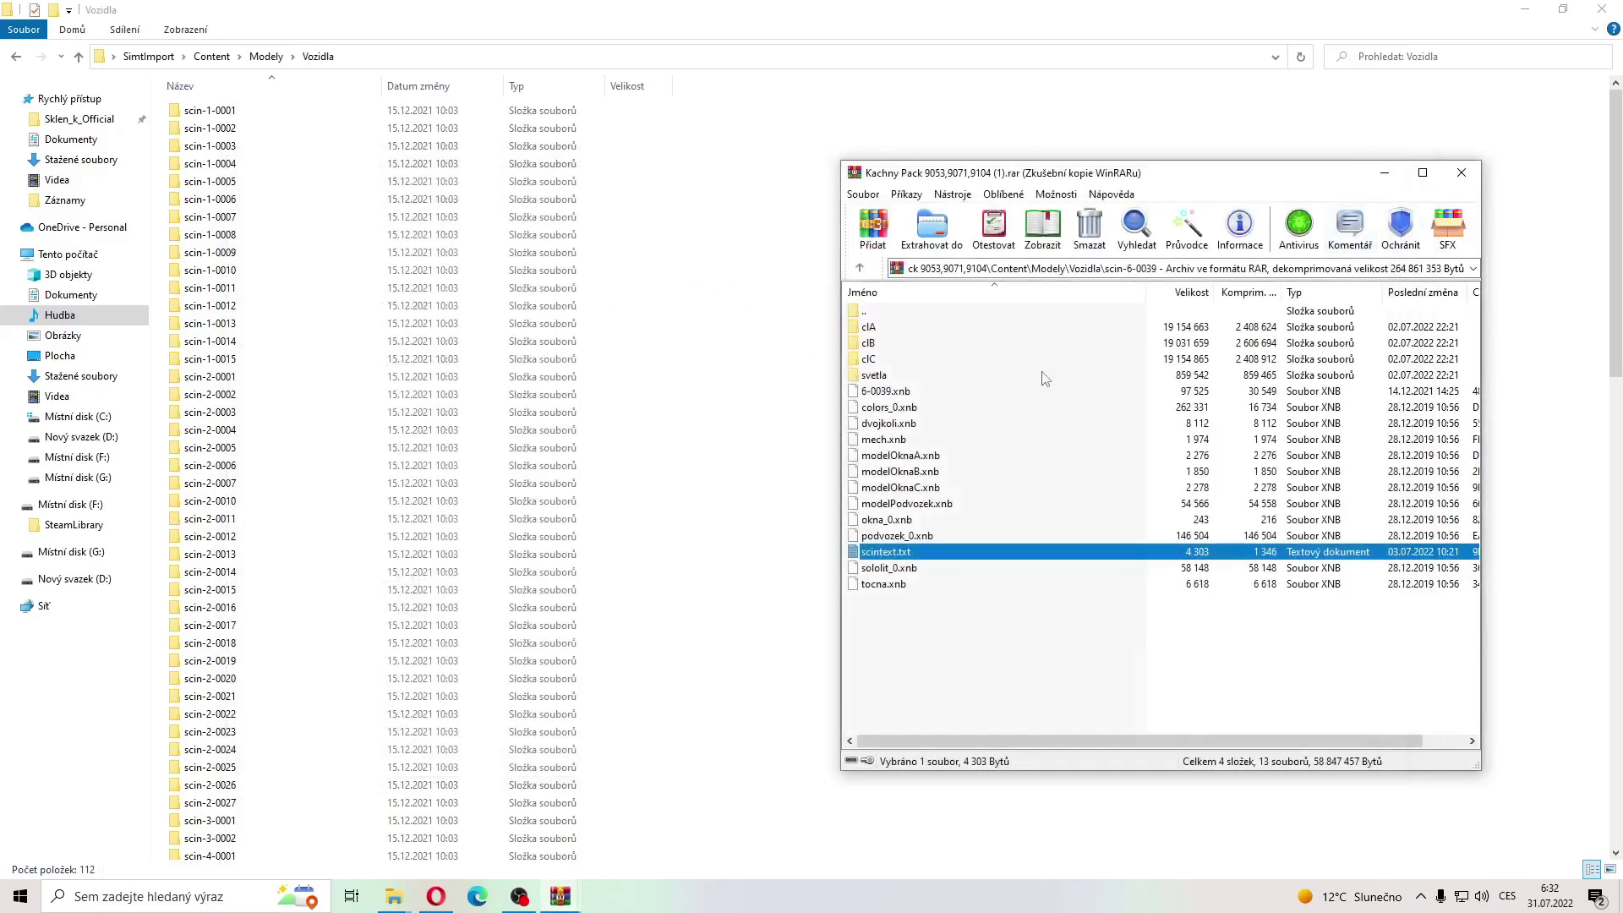
double_click(966, 312)
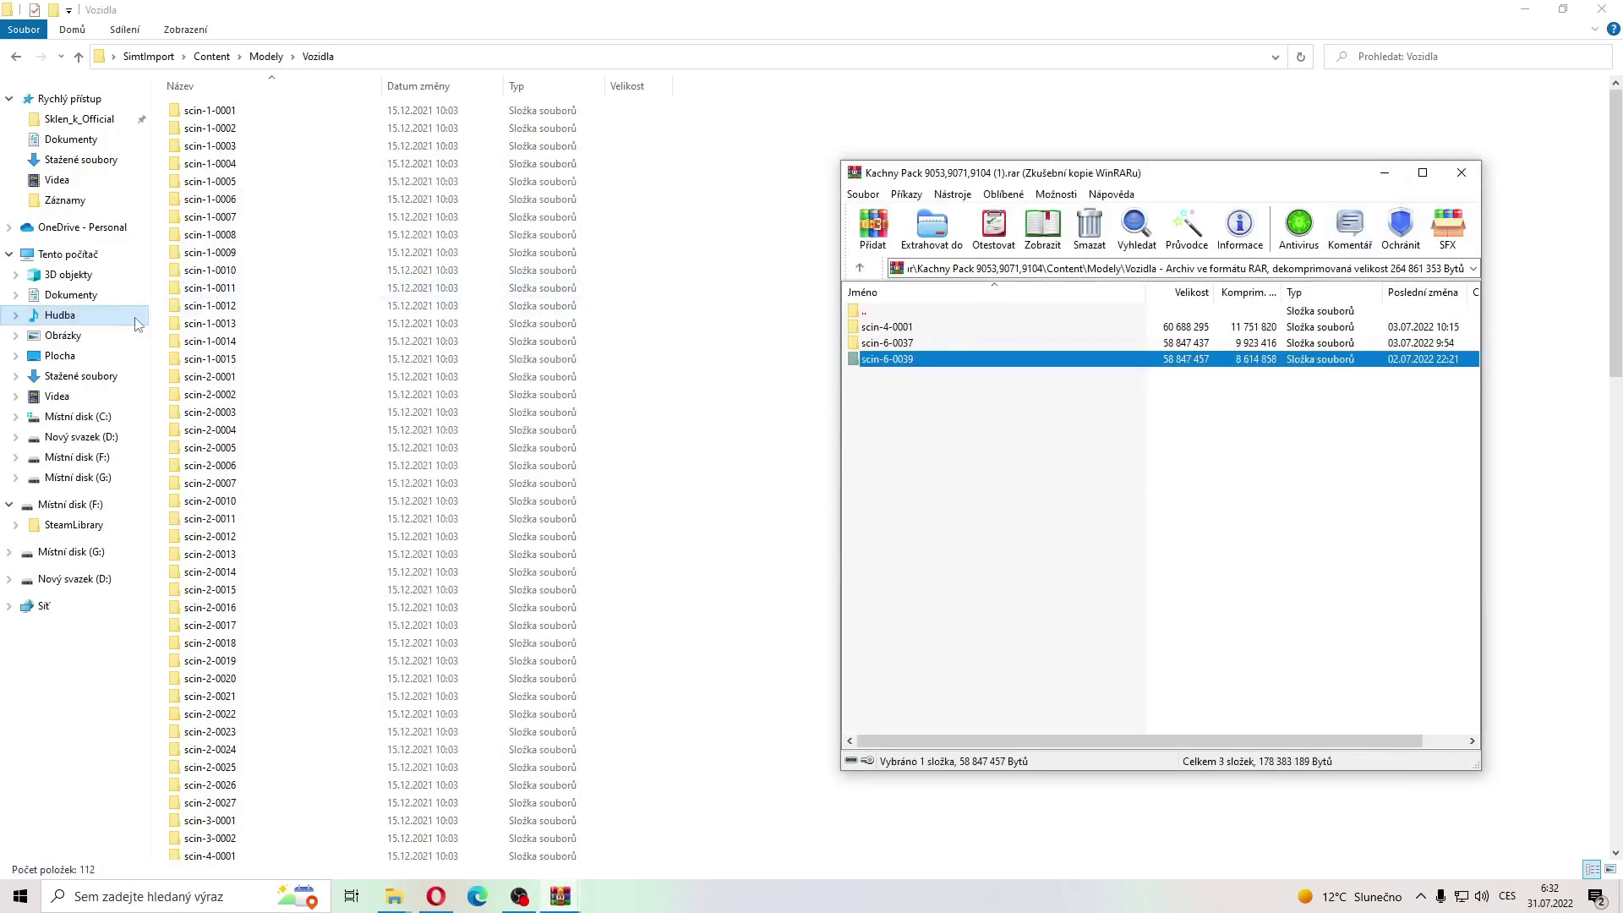
Step: Try to extract the scin-6-0039 folder from the Kachny Pack archive into the Hudba folder
click(66, 318)
mouse_move(560, 894)
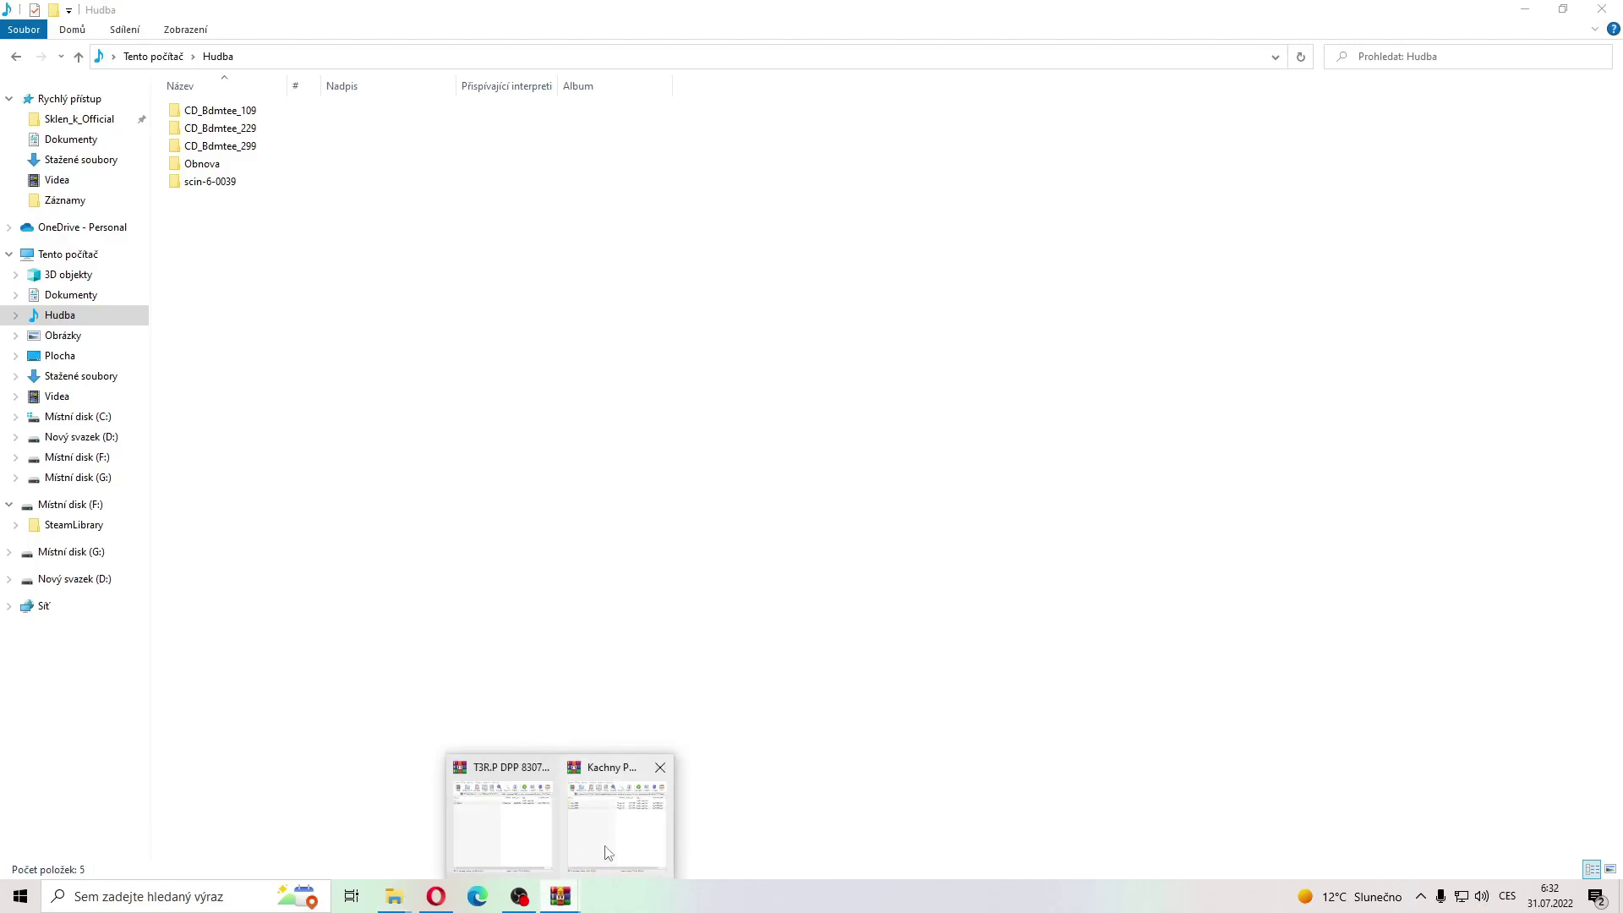
click(613, 807)
drag(898, 362, 327, 426)
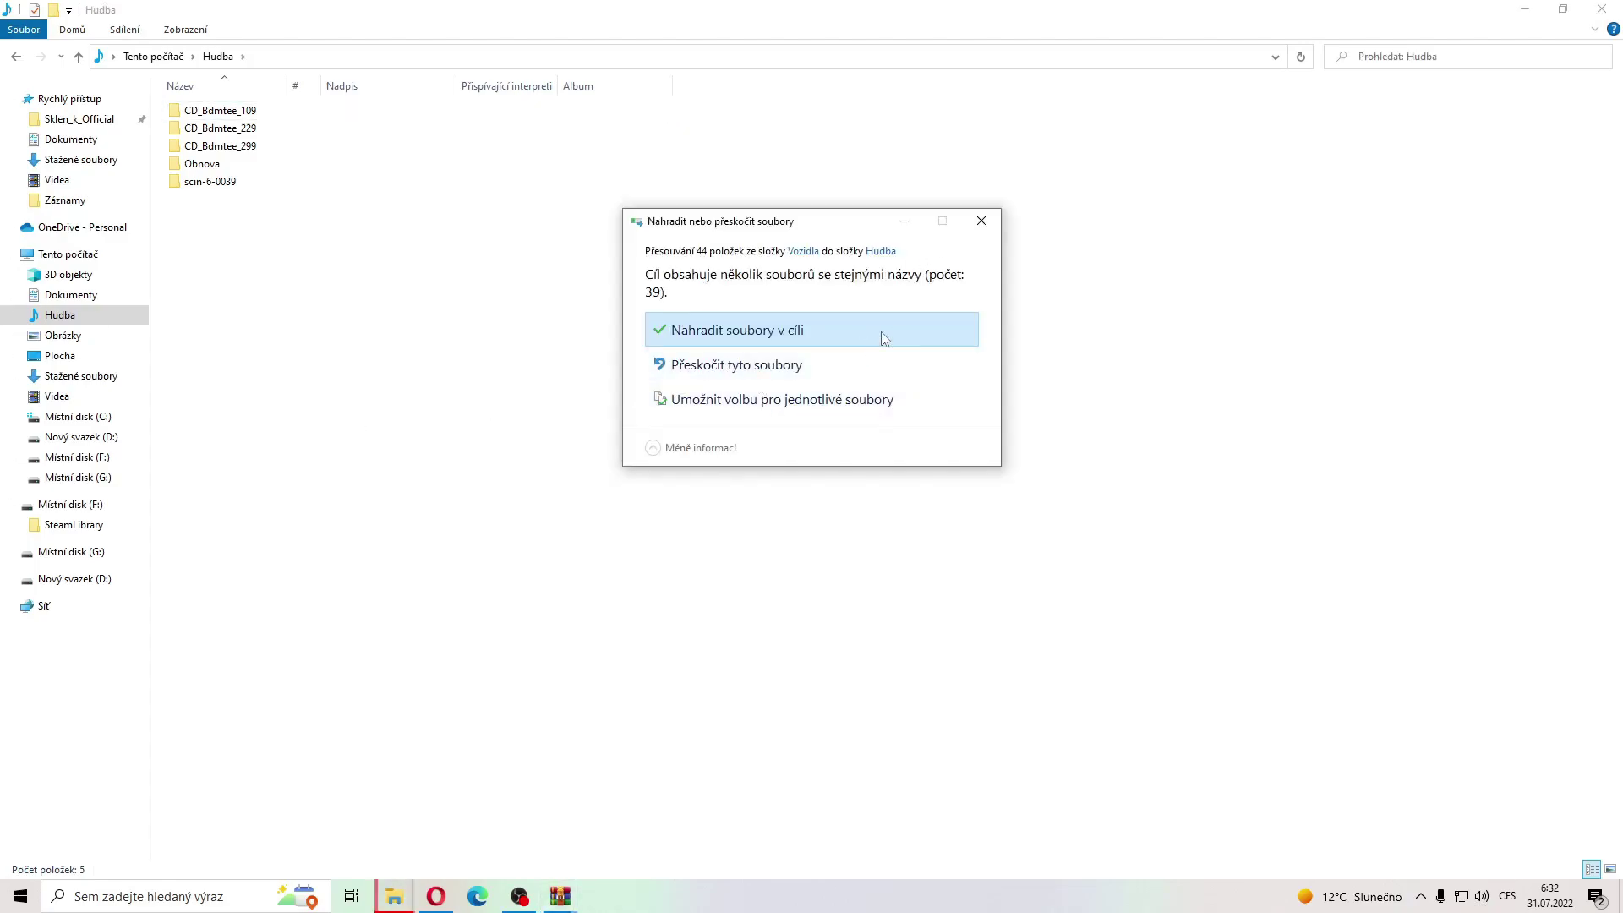
click(981, 220)
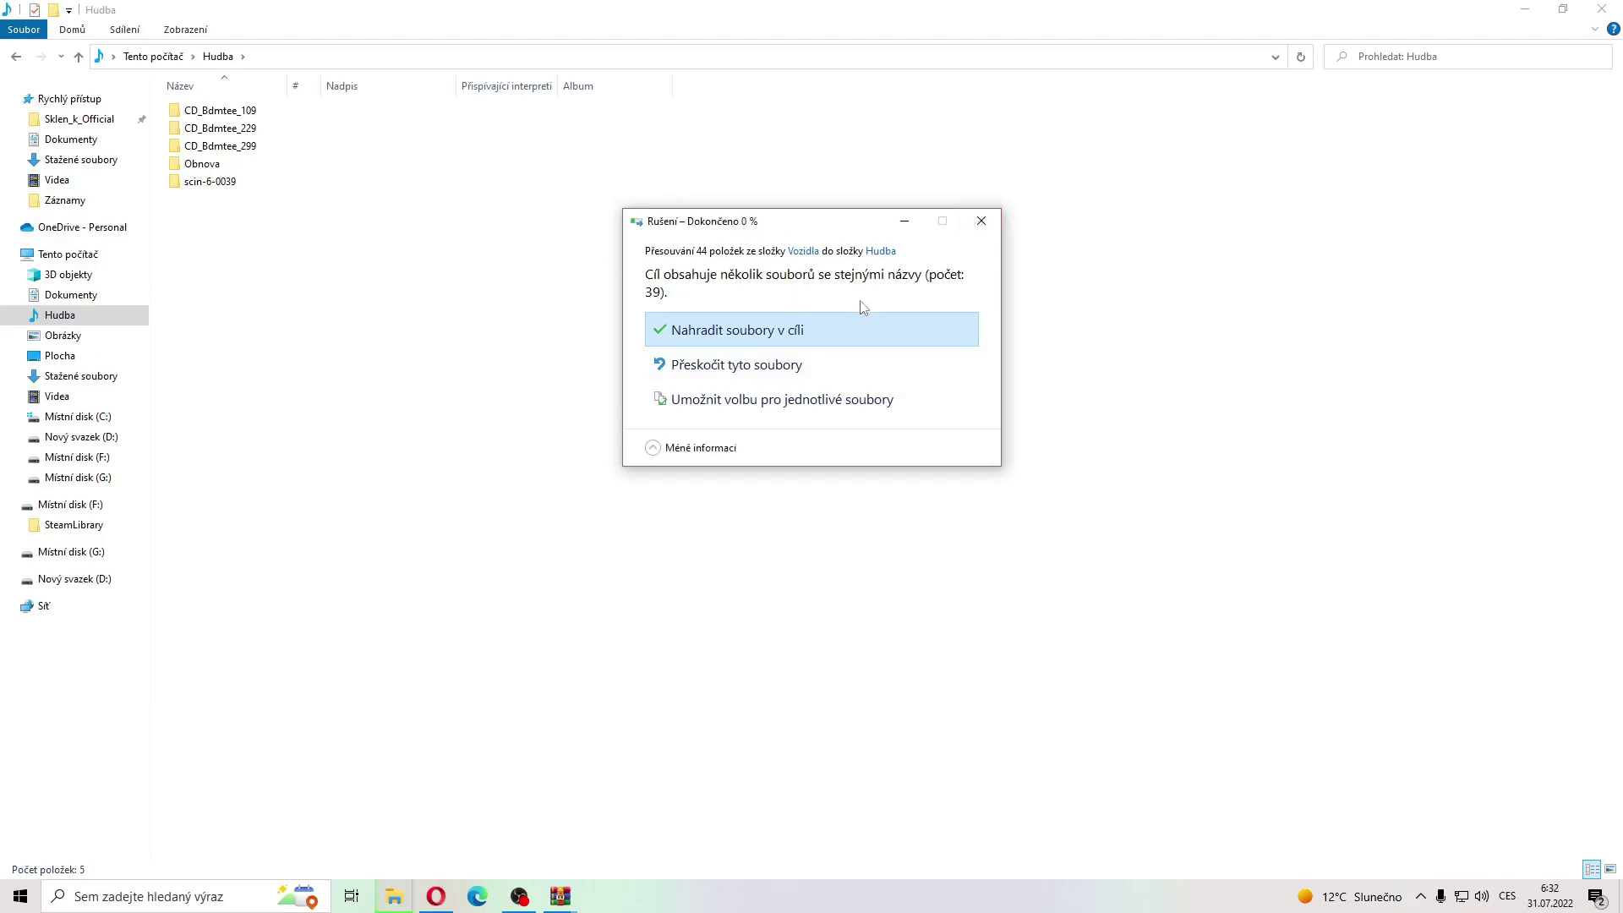
Step: Delete the existing scin-6-0039 folder from Hudba and extract a fresh copy from the Kachny Pack archive
click(251, 188)
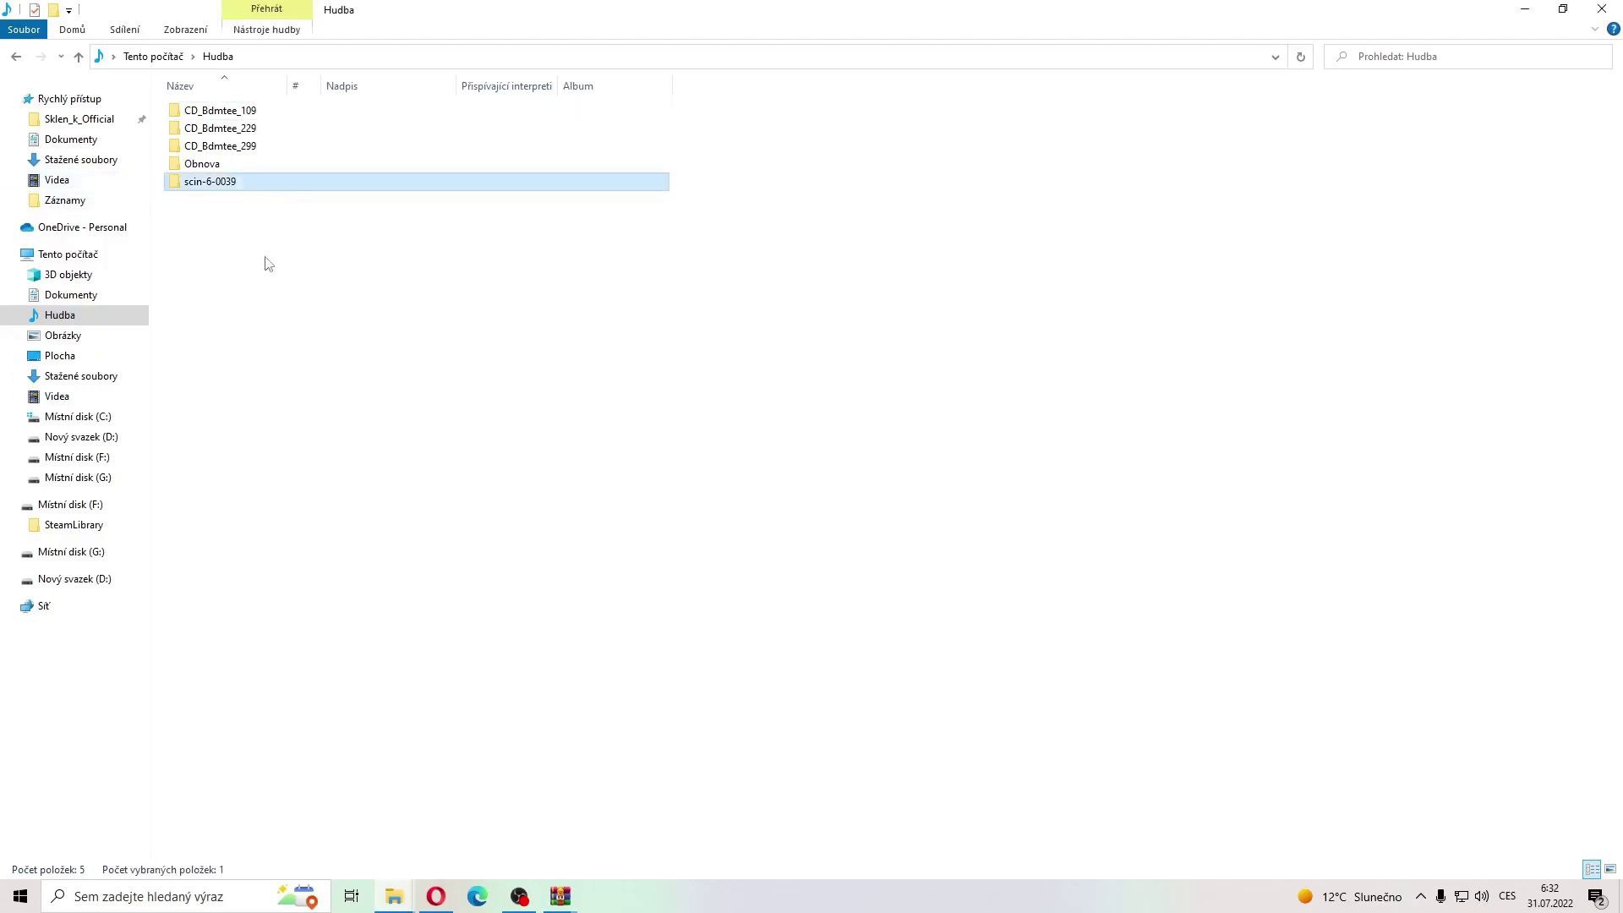
key(Delete)
click(651, 836)
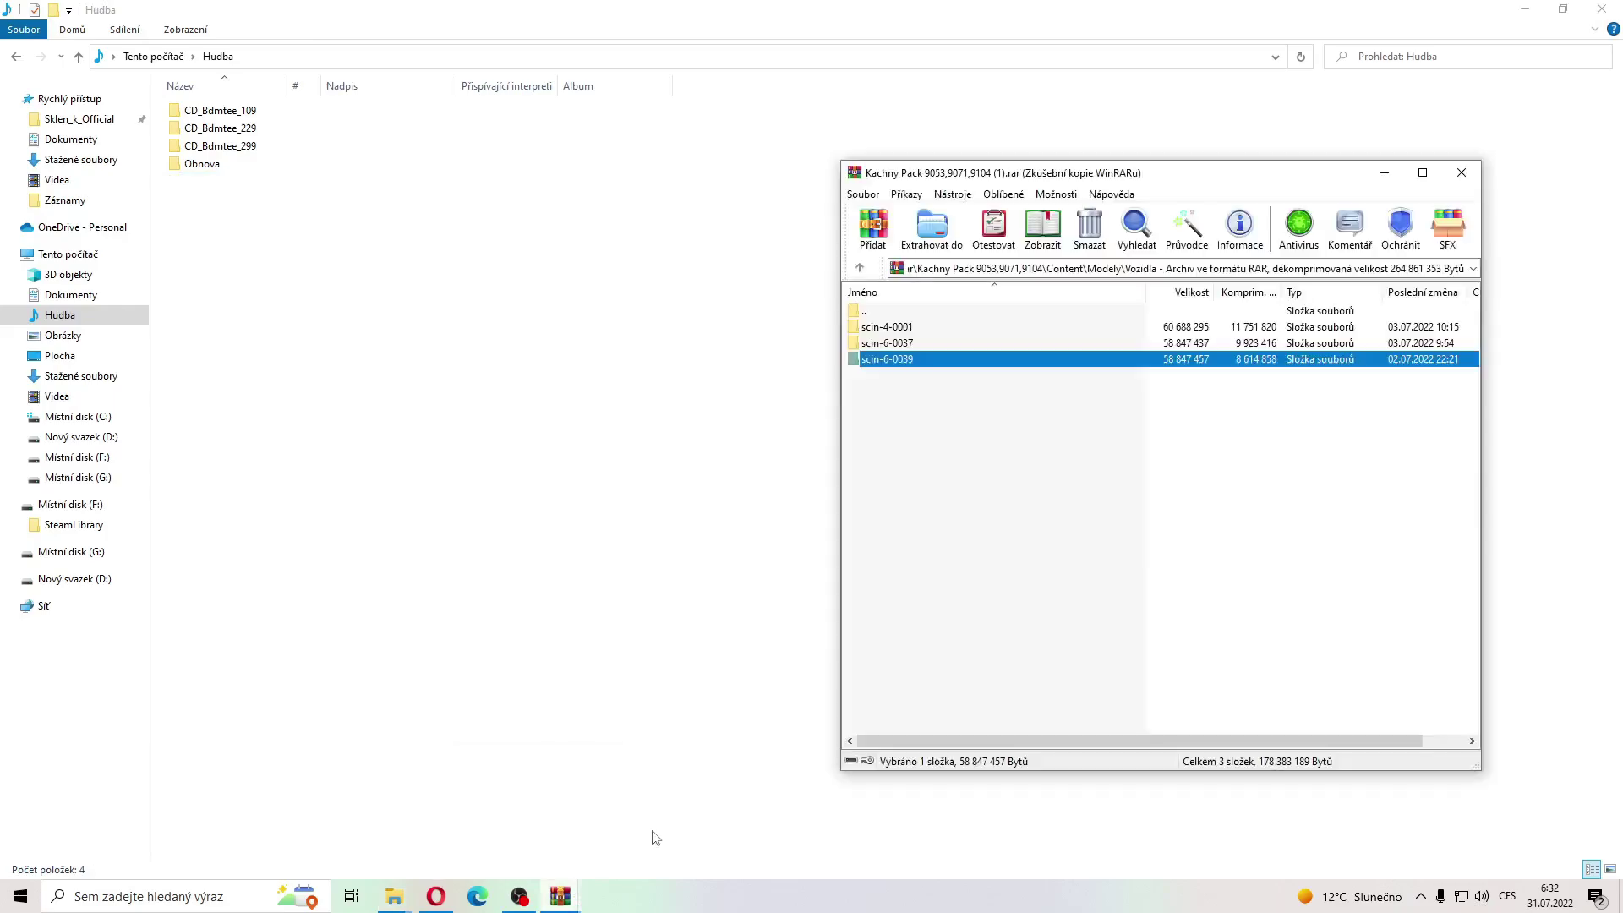
drag(922, 365, 543, 398)
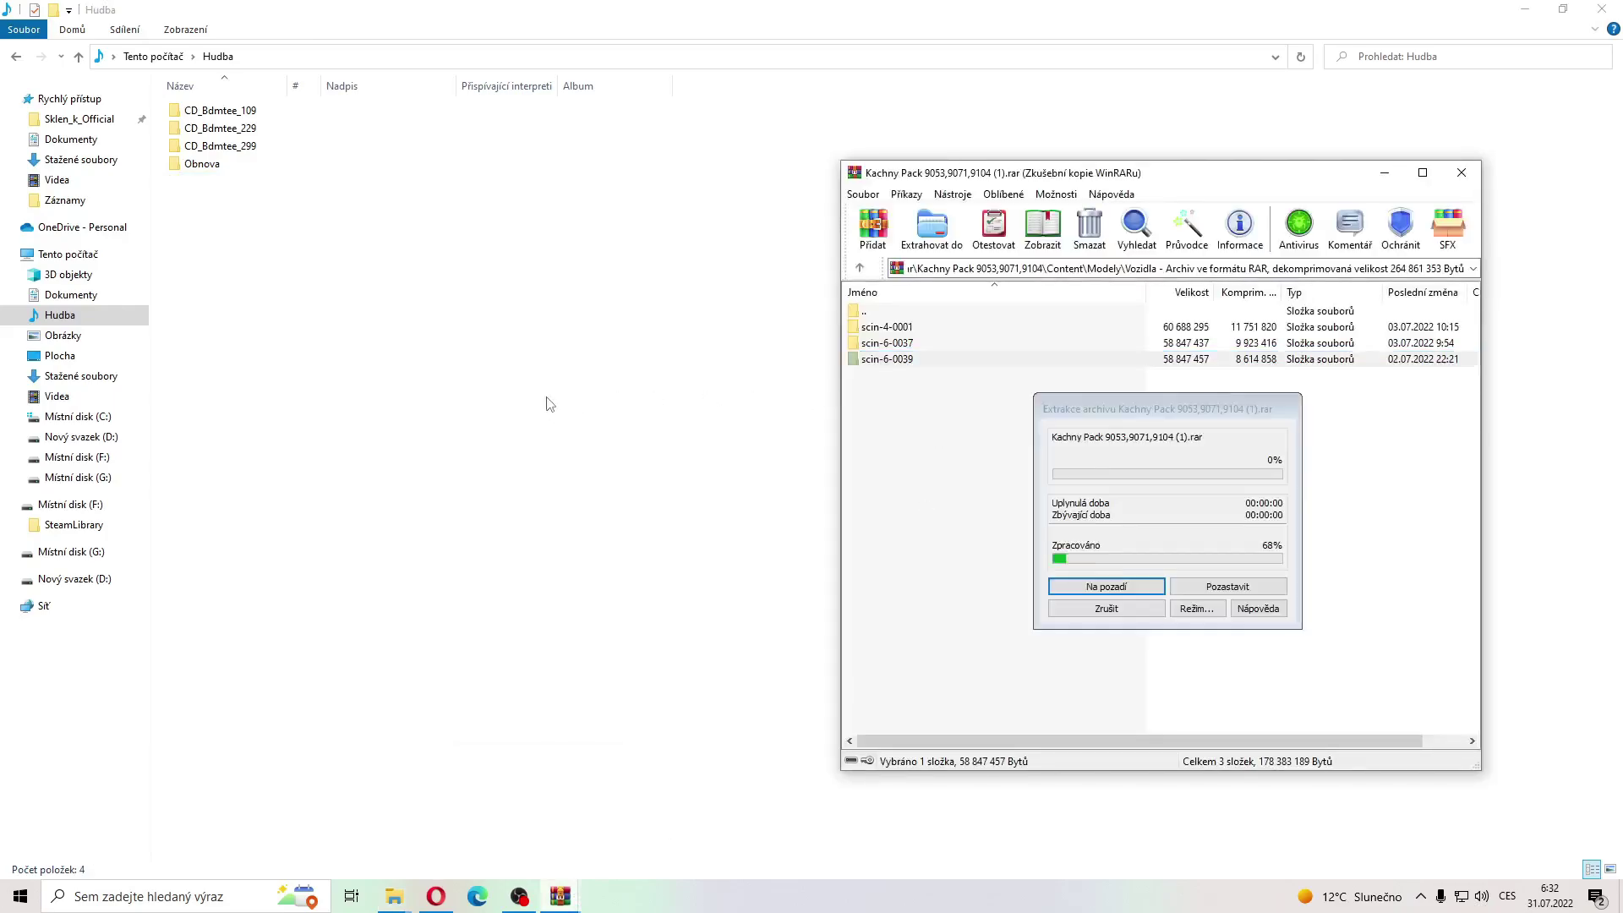
Step: Rename the extracted scin-6-0039 folder in Hudba as scin-8-0001
right_click(264, 187)
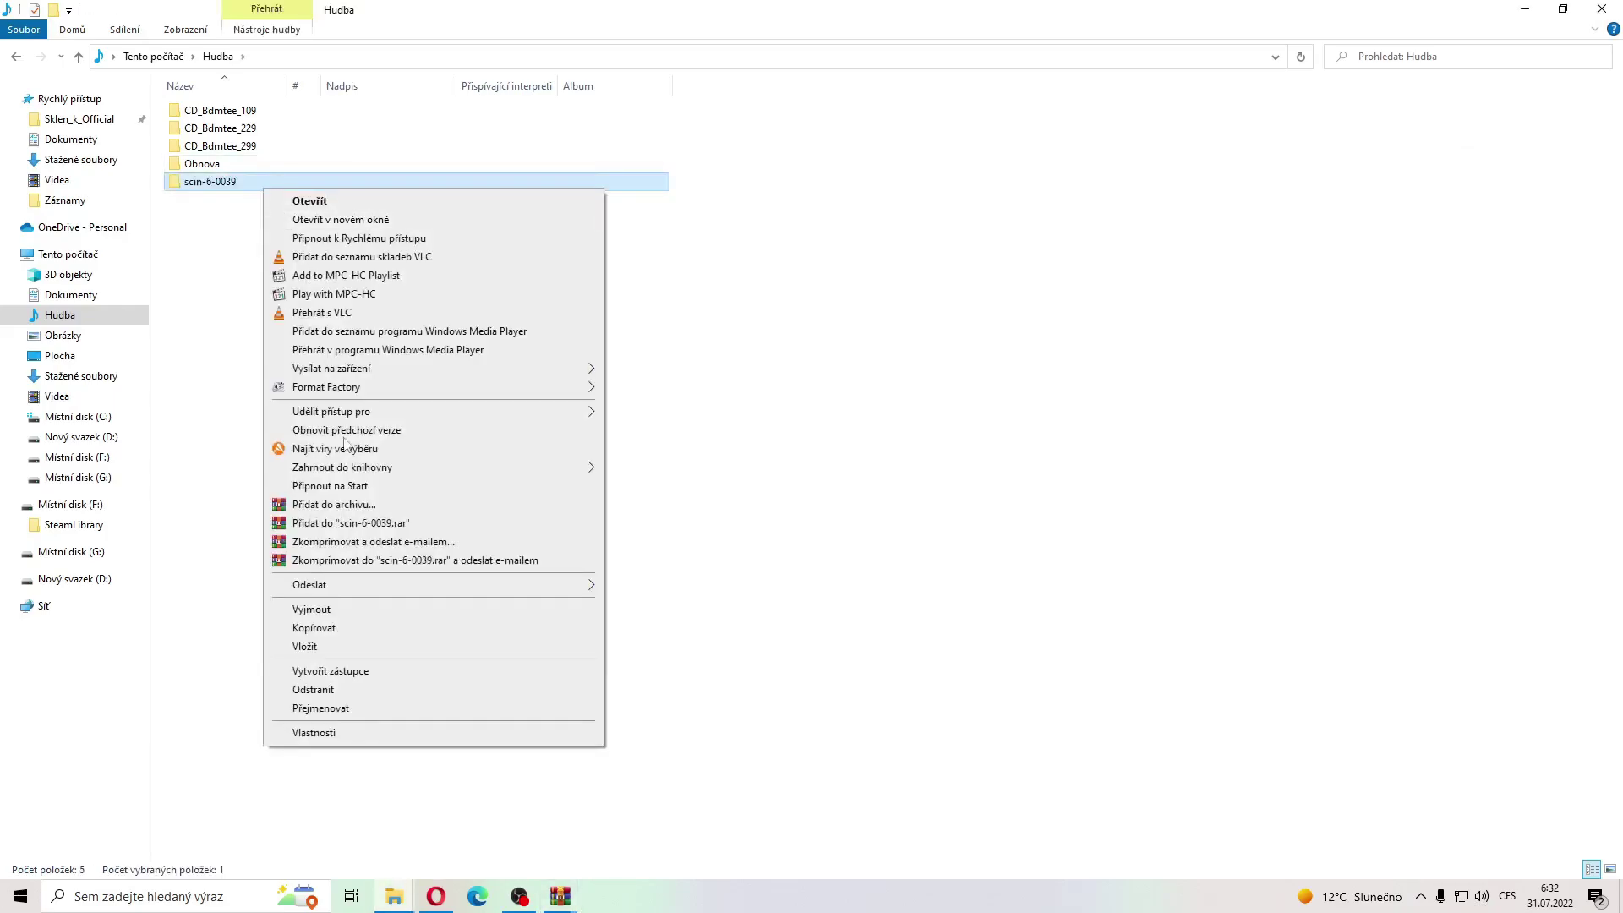
click(362, 705)
click(210, 181)
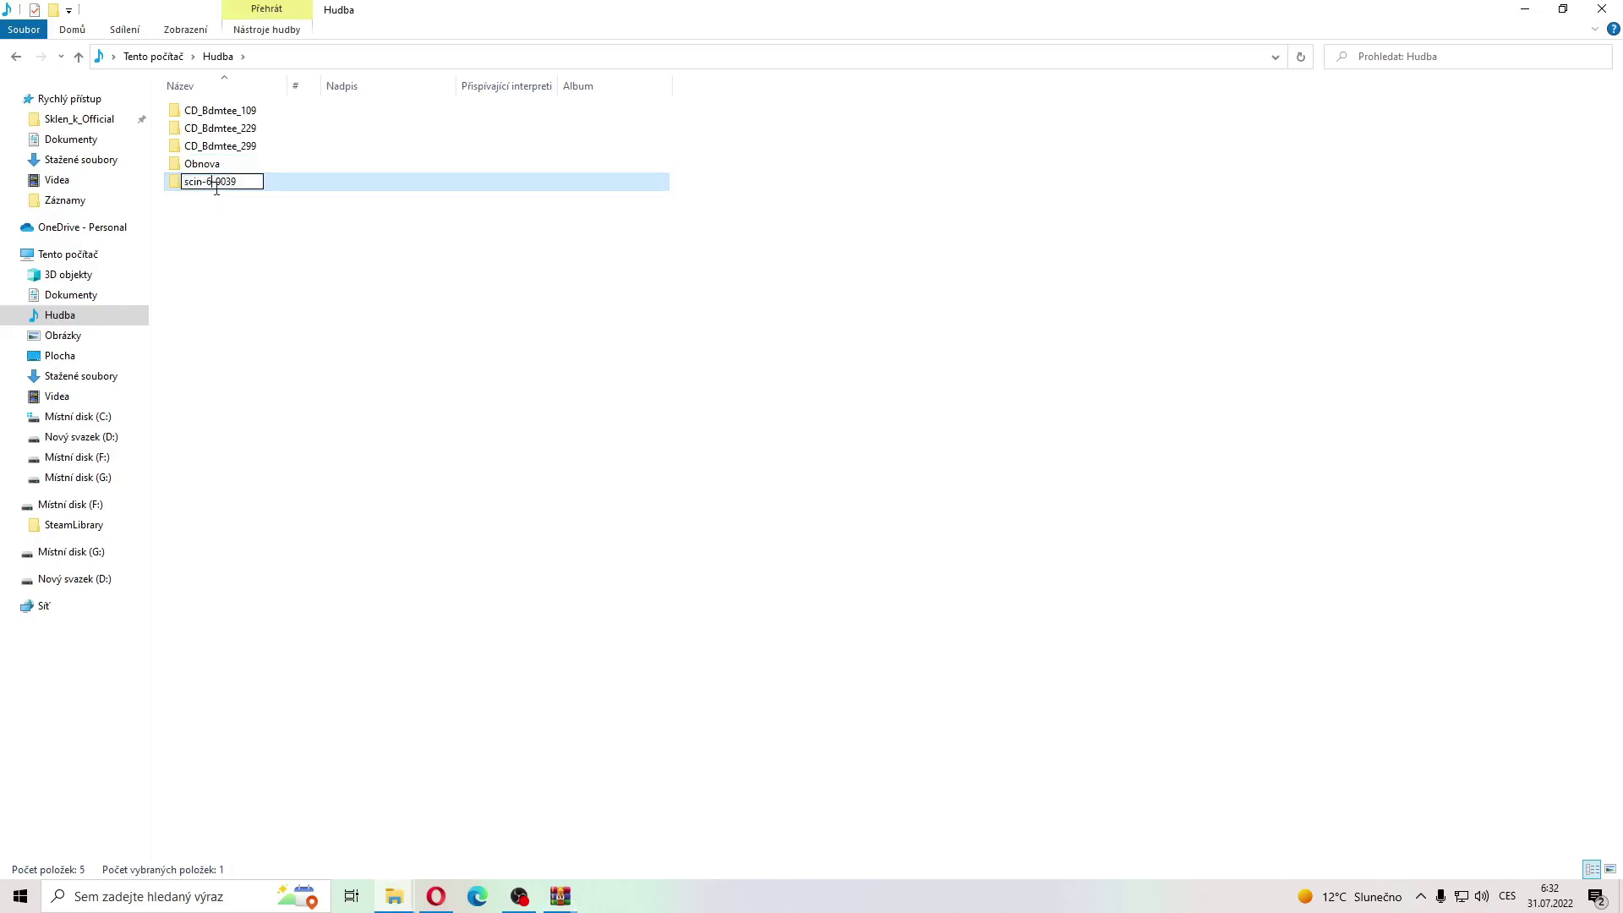
key(shift+Left)
text(8)
key(BackSpace)
text(1)
click(369, 478)
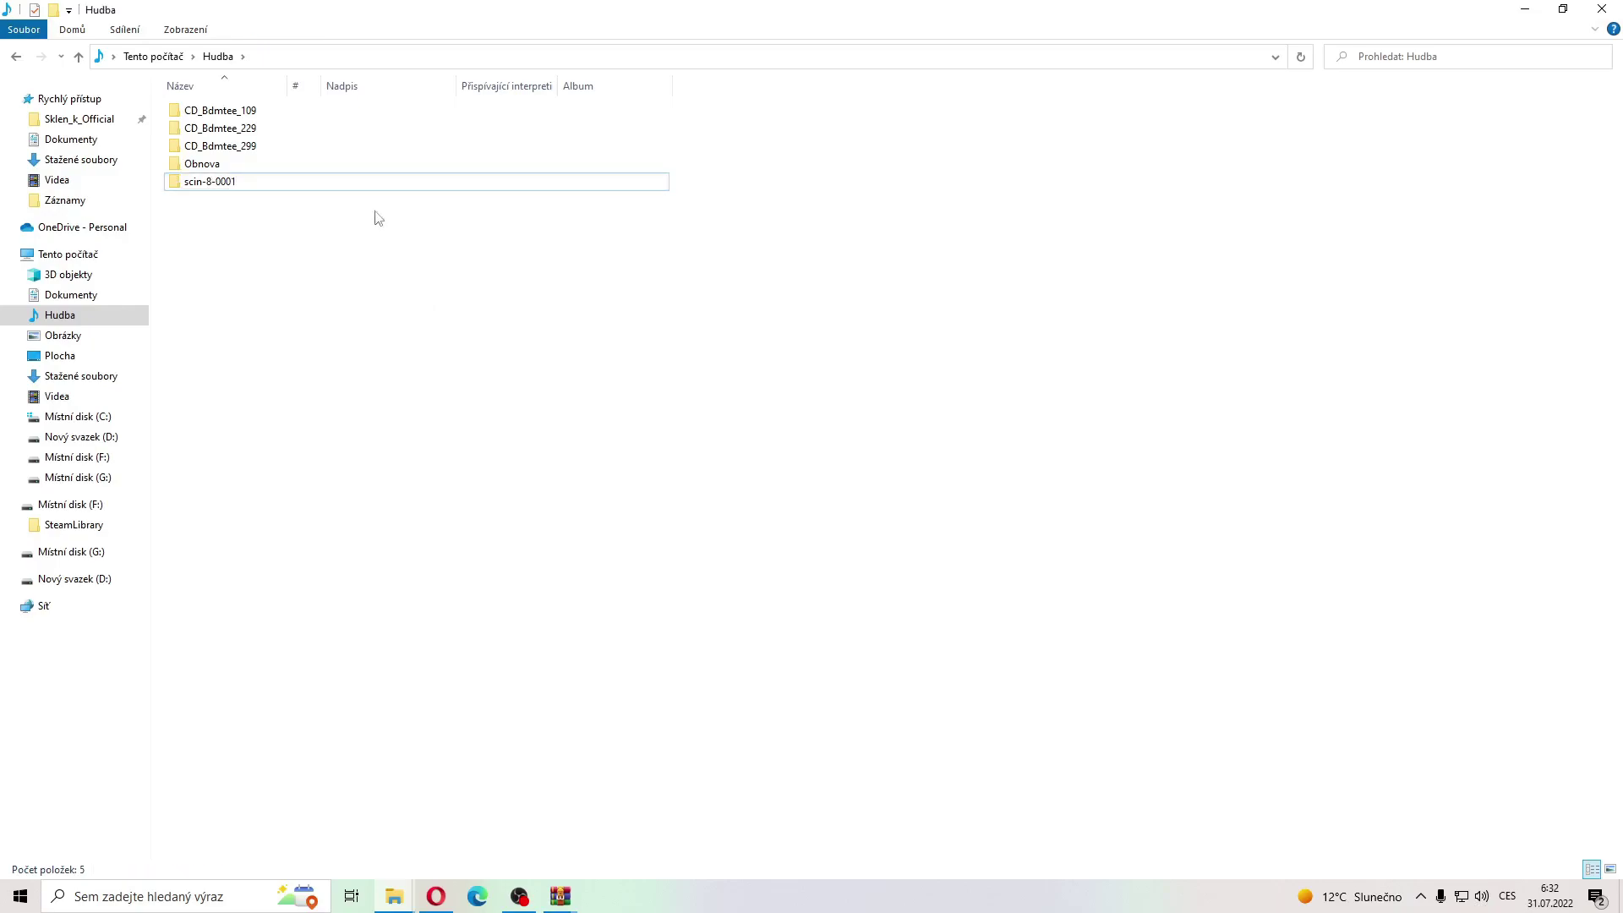
Step: Rename the 6-0039.xnb file inside the scin-8-0001 folder as 8-0001.xnb
double_click(313, 187)
right_click(251, 187)
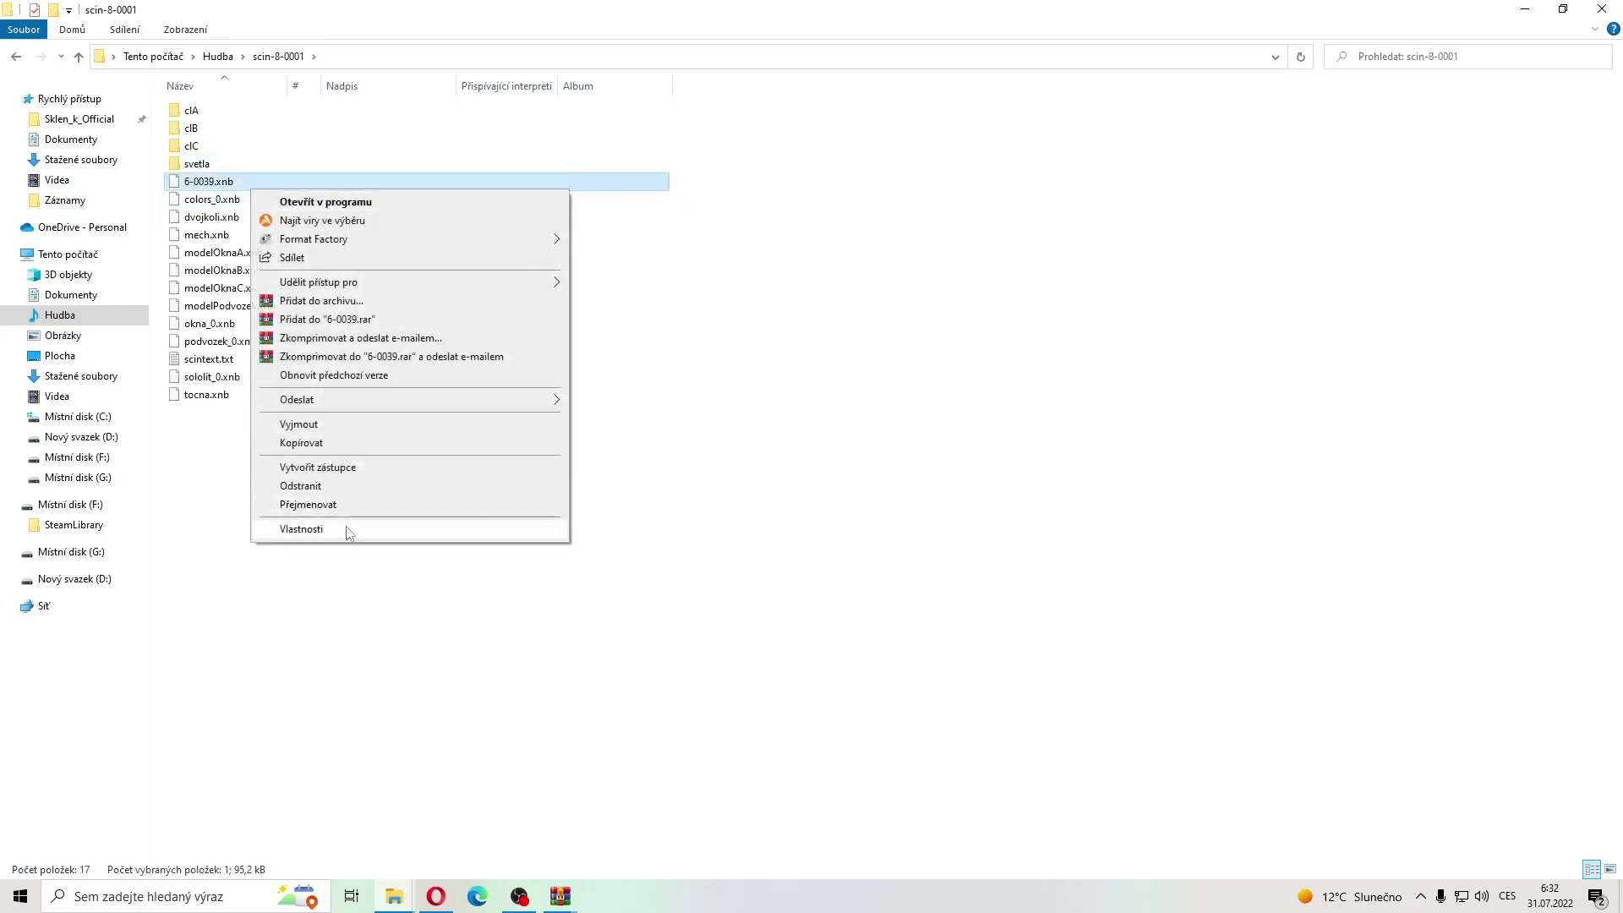
click(338, 504)
key(Left)
key(Right)
key(BackSpace)
text(8)
key(Right)
key(Right)
key(Right)
key(Right)
key(Right)
key(BackSpace)
key(BackSpace)
text(01)
key(Return)
click(452, 672)
Step: Copy the scin-8-0001 folder from Hudba into SimtImport's Content\Modely\Vozidla folder, replacing the files with matching names
click(16, 56)
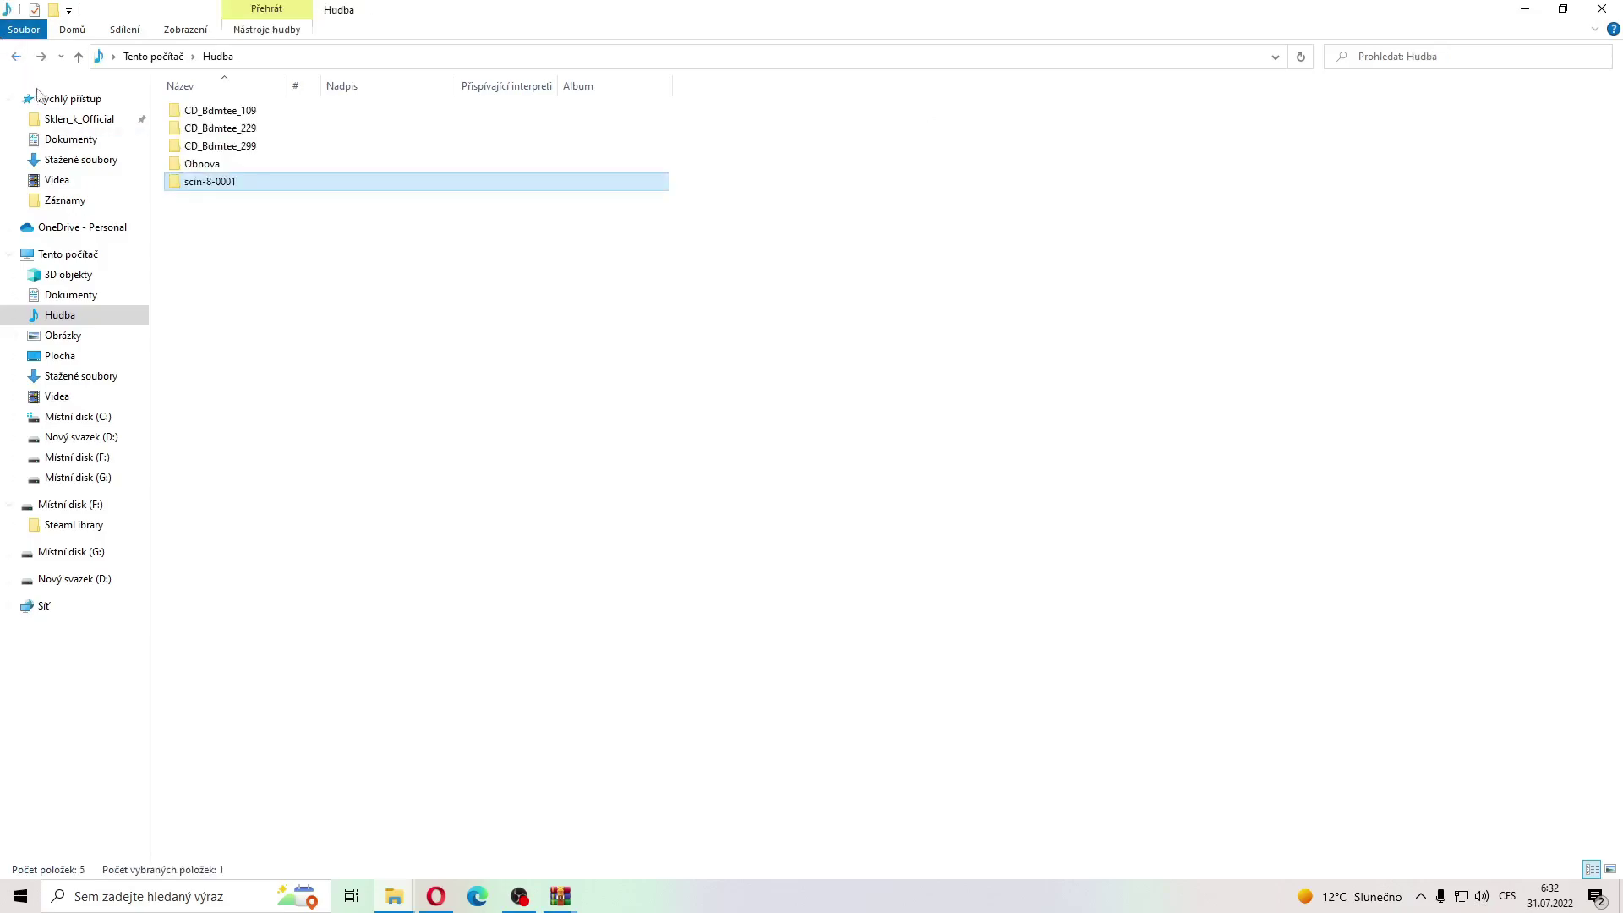
right_click(201, 191)
click(245, 624)
click(16, 57)
click(16, 57)
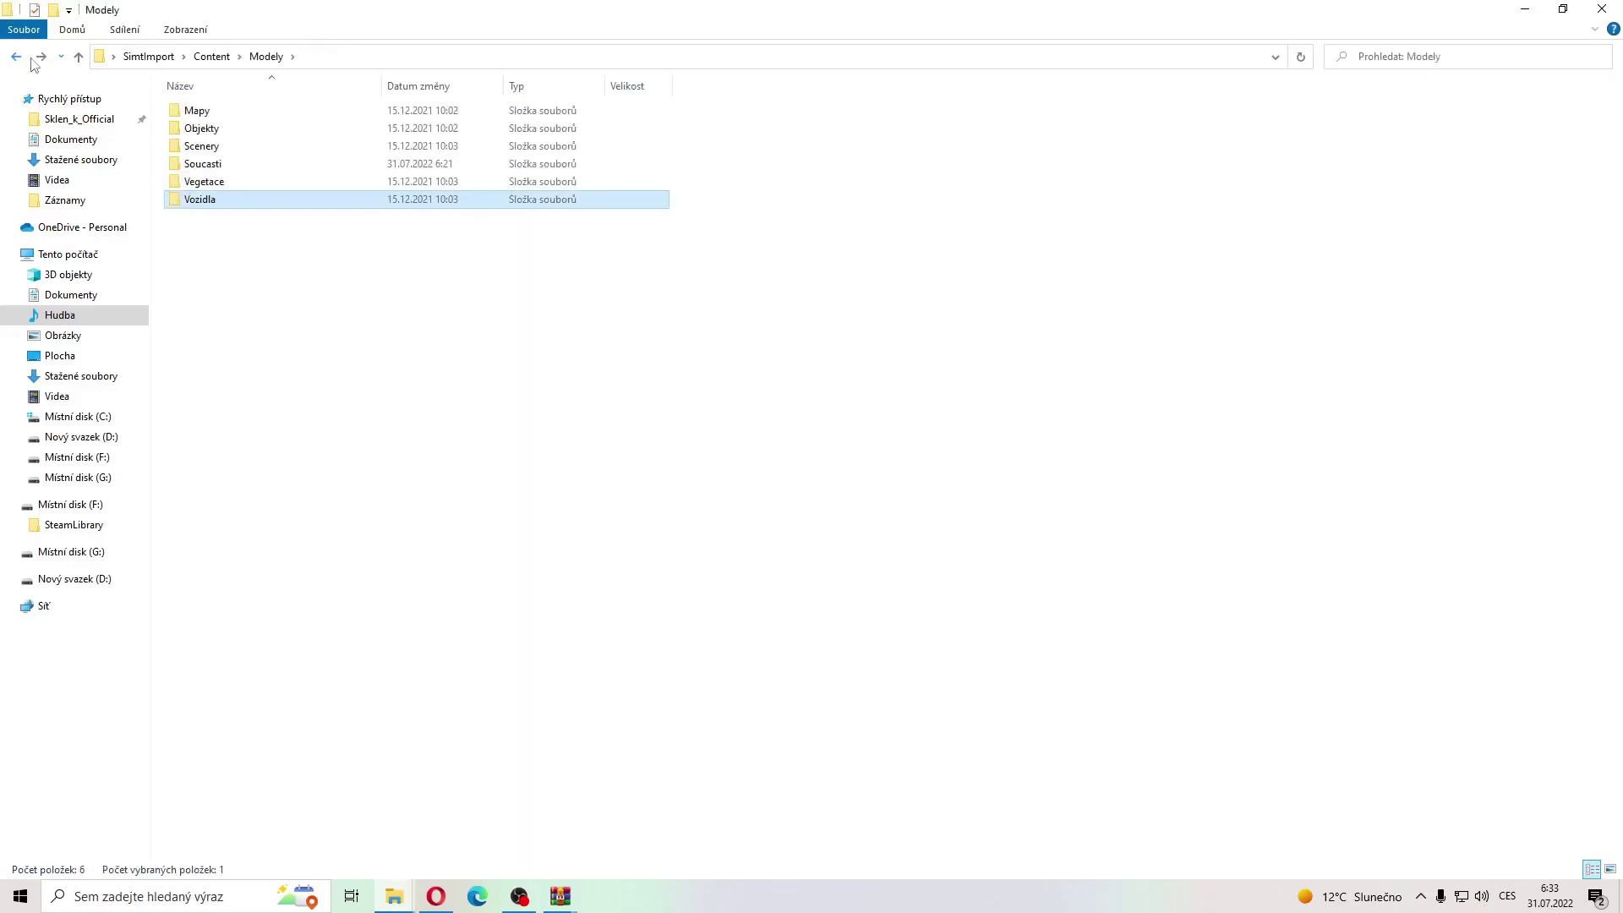
click(40, 57)
right_click(830, 356)
click(891, 503)
key(Return)
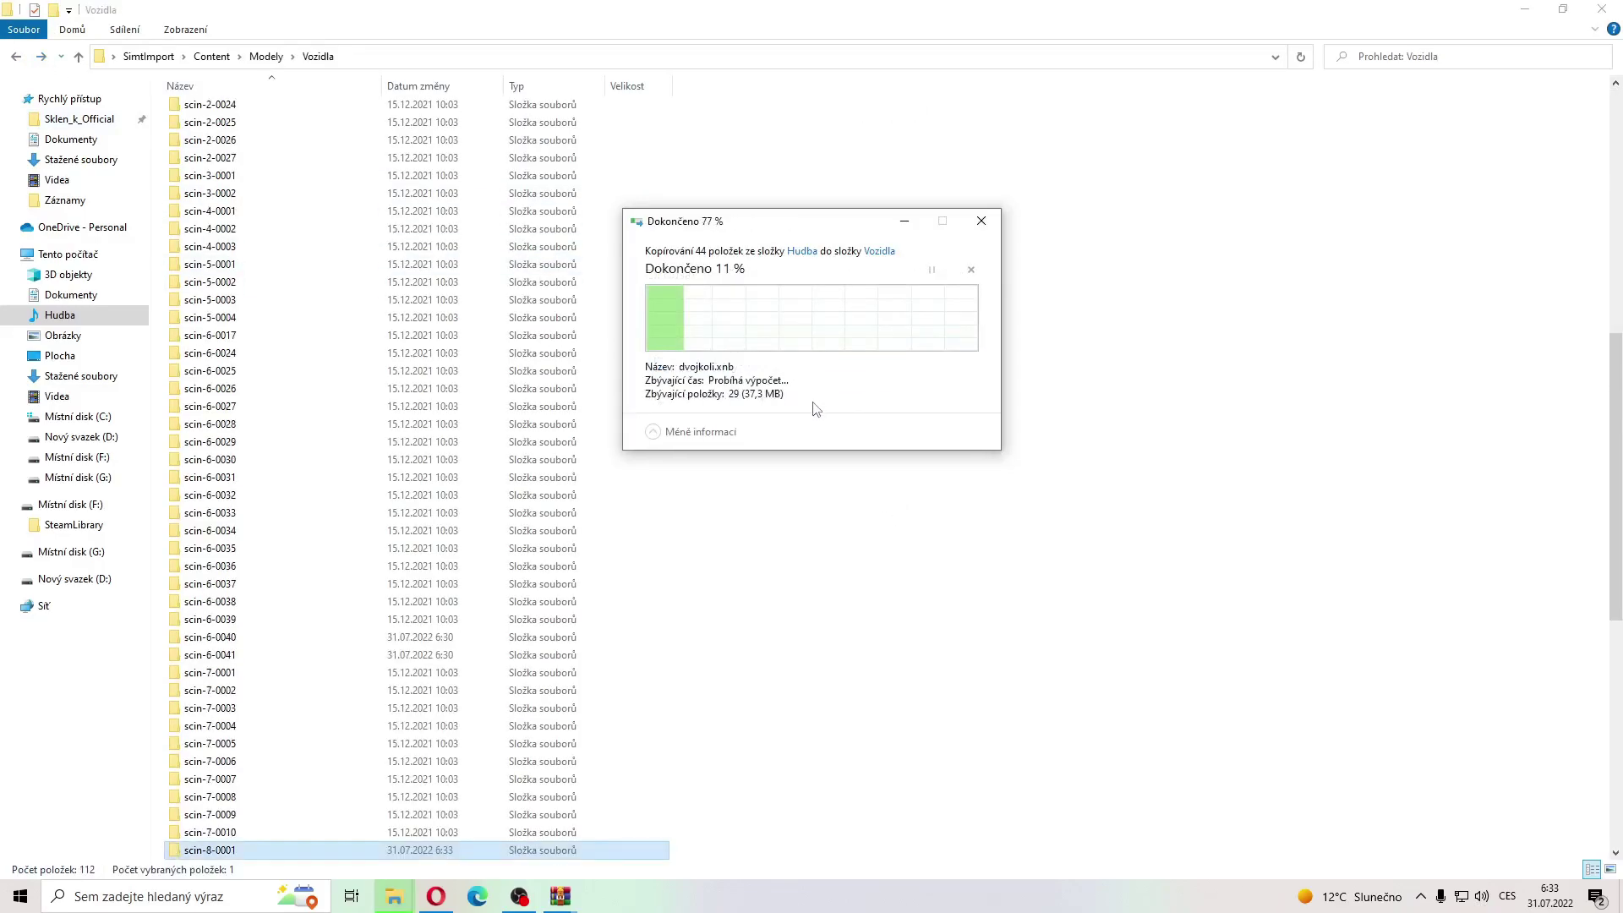
Step: Check the contents of the scin-8-0001 folder in Vozidla
scroll(590, 810, down, 2)
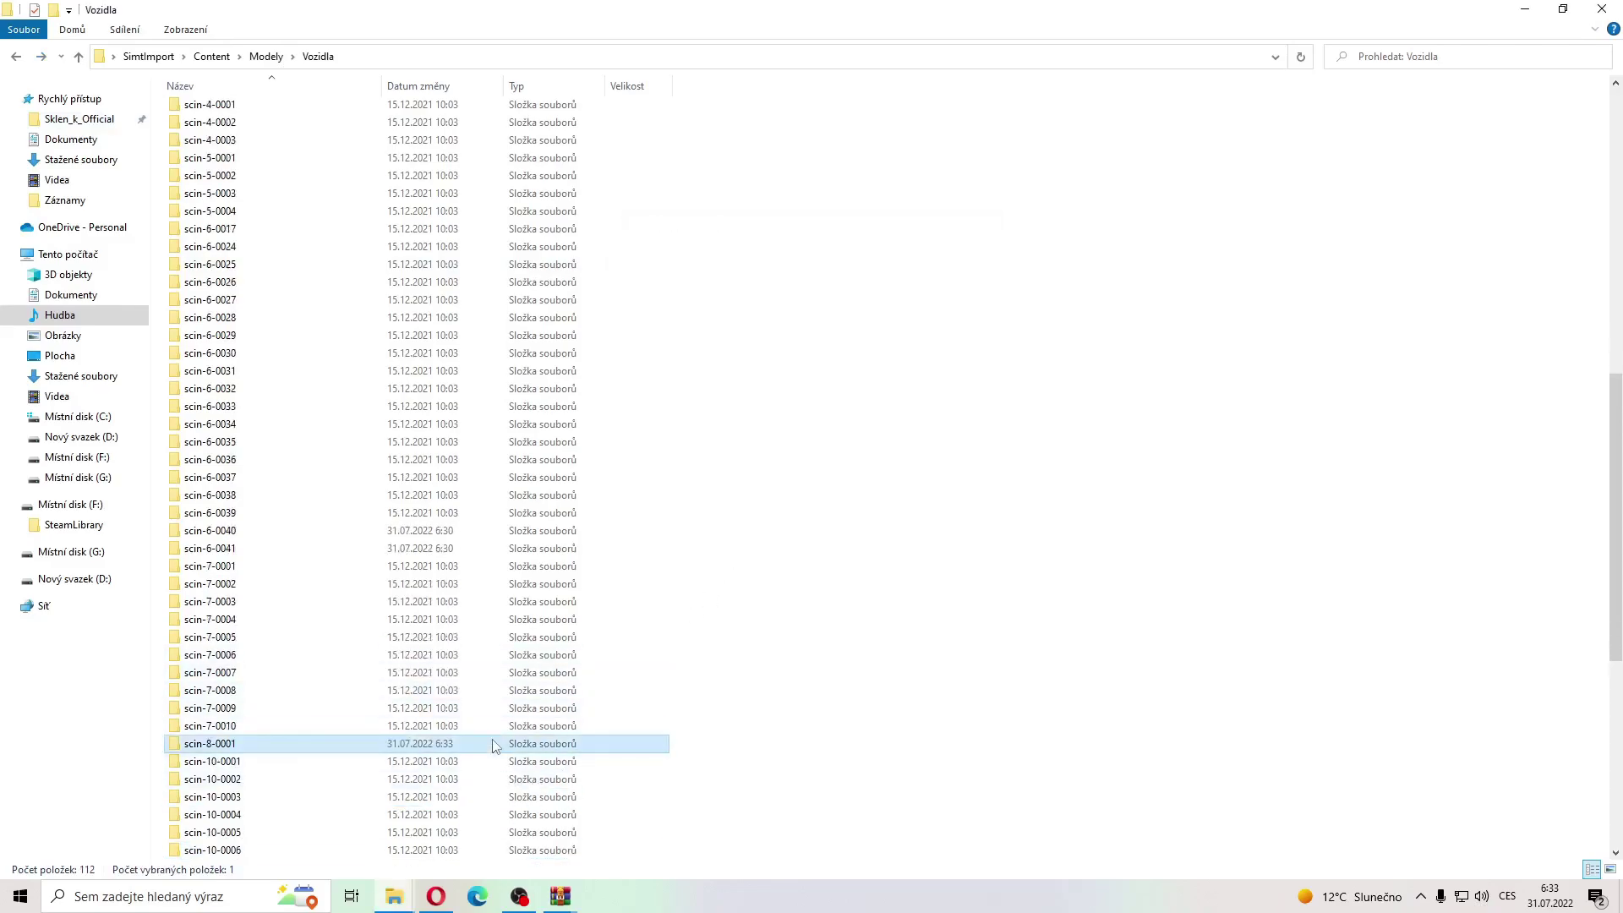
double_click(495, 746)
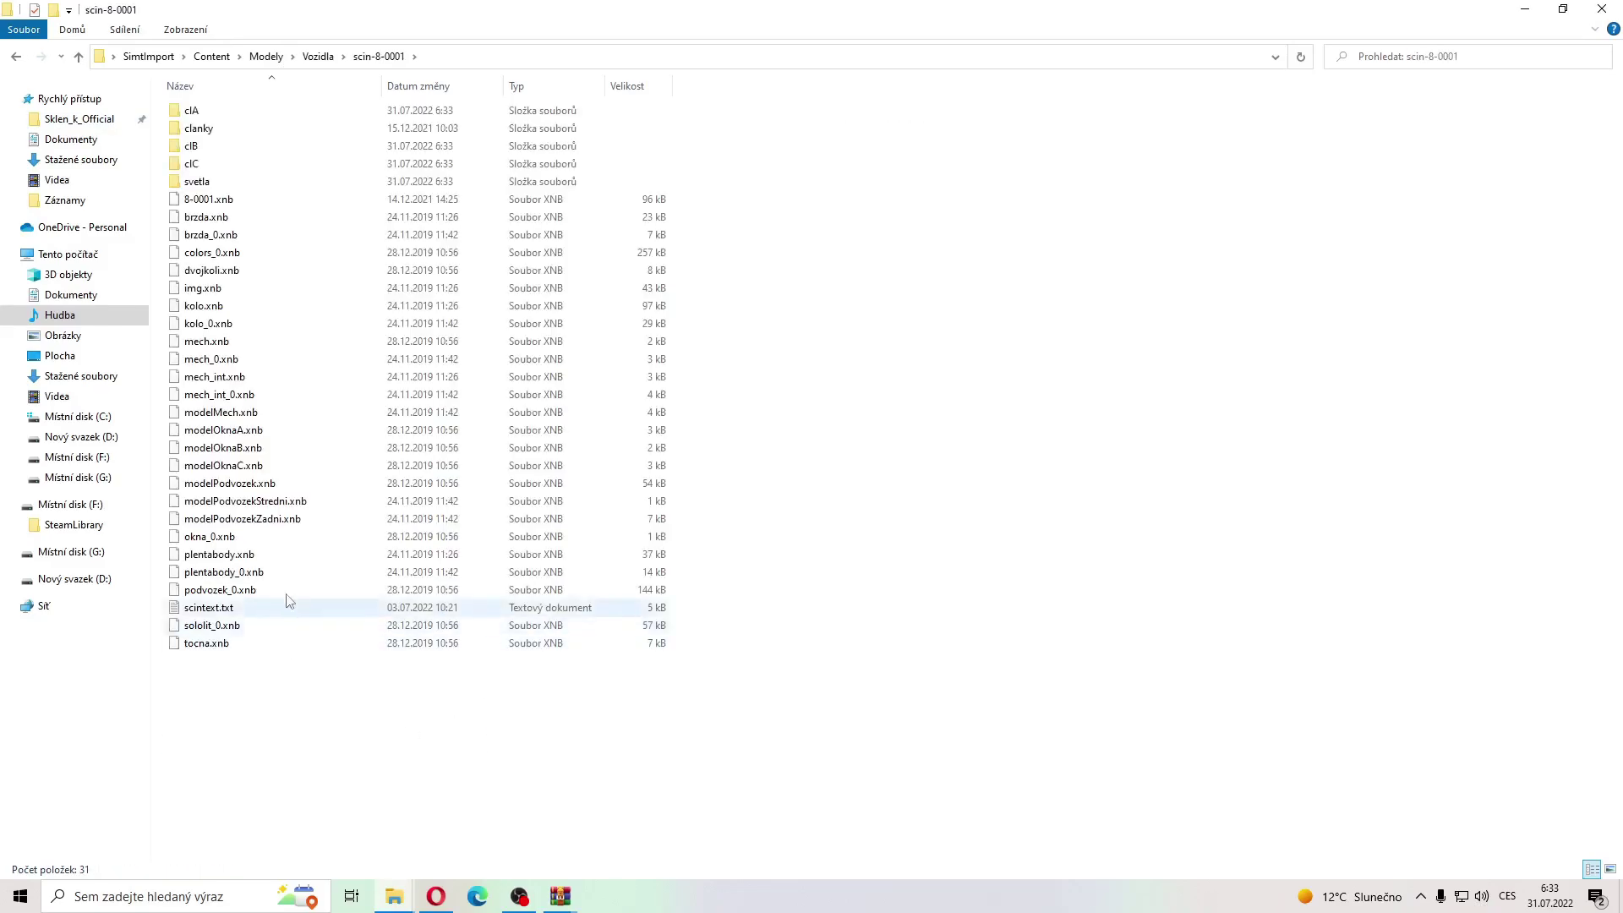
click(16, 57)
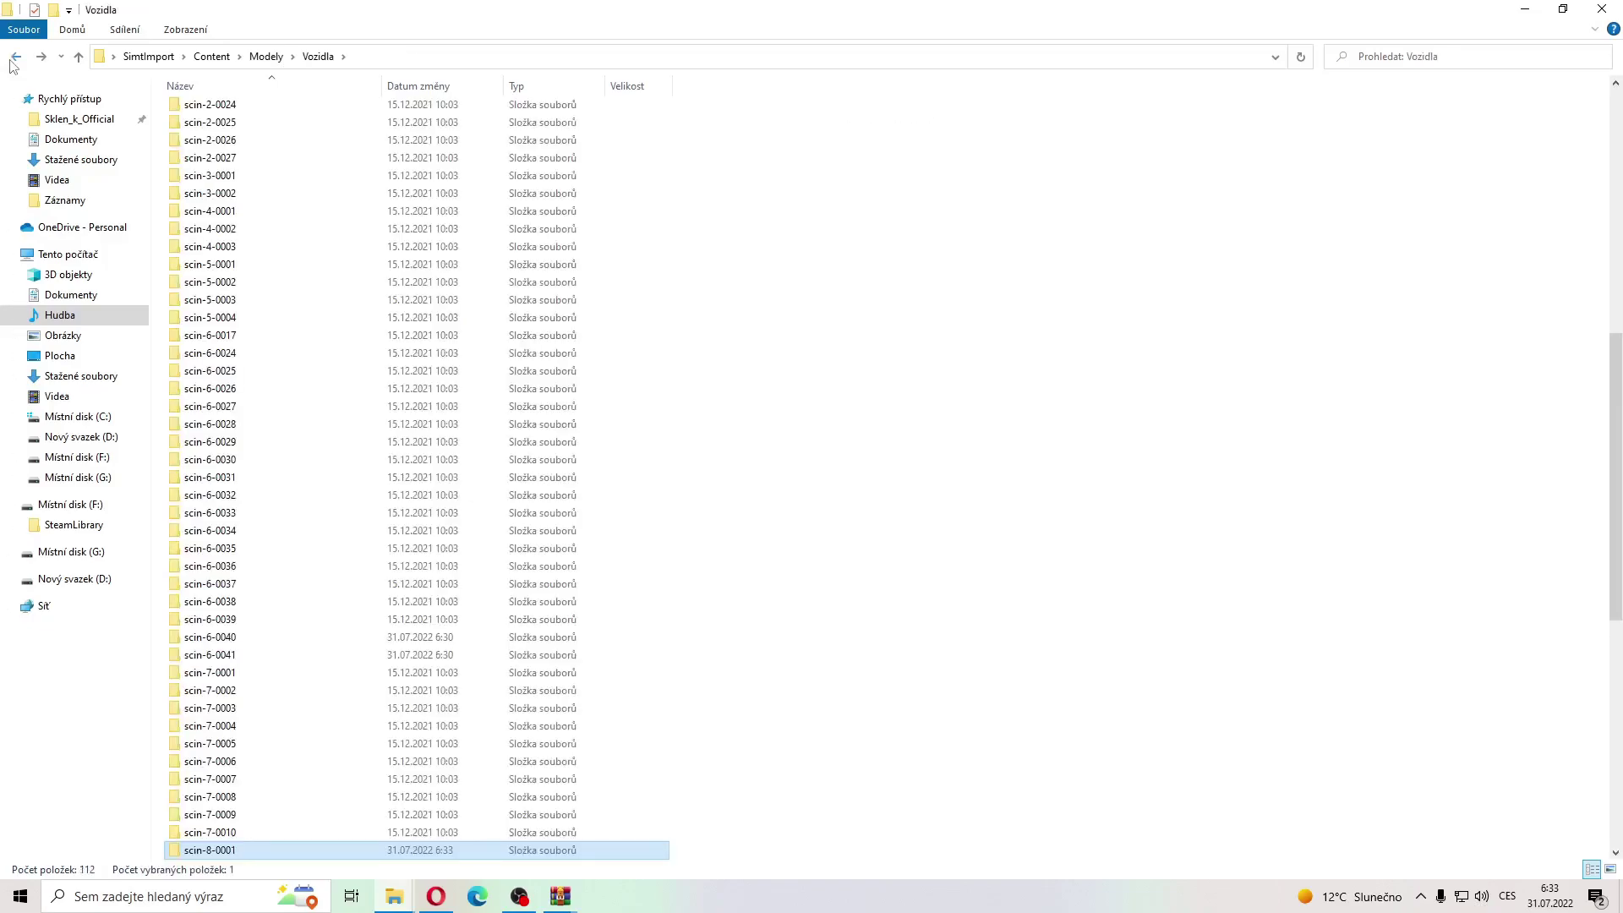
Step: Go back up to the SimtImport folder and launch SimtSimulator.exe
click(13, 57)
click(13, 58)
click(13, 58)
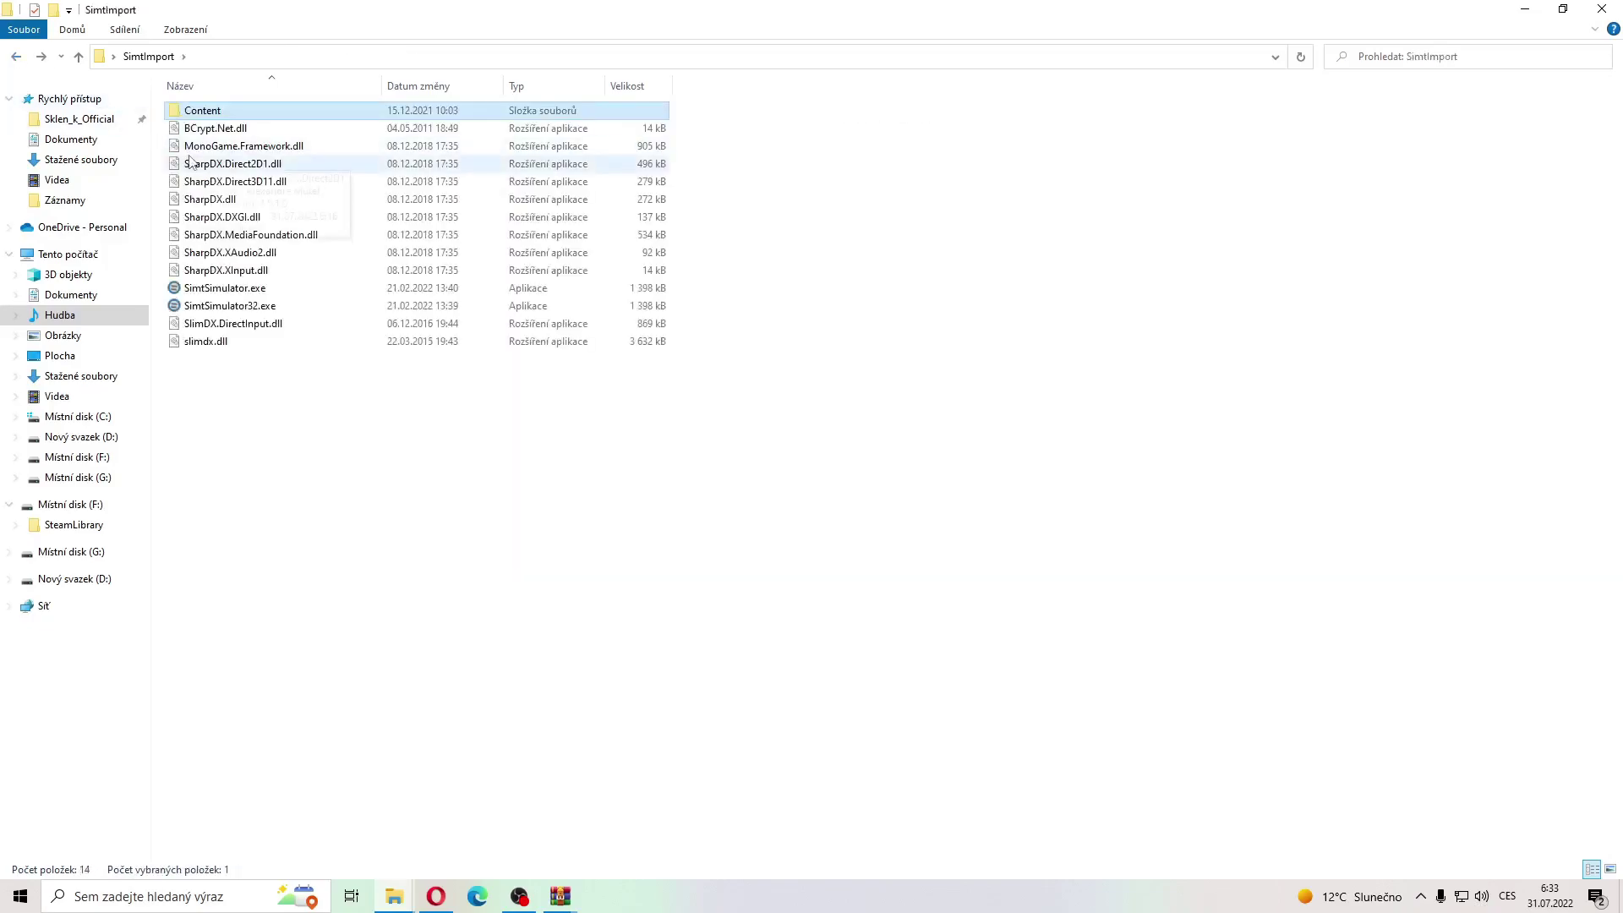
click(225, 291)
double_click(225, 290)
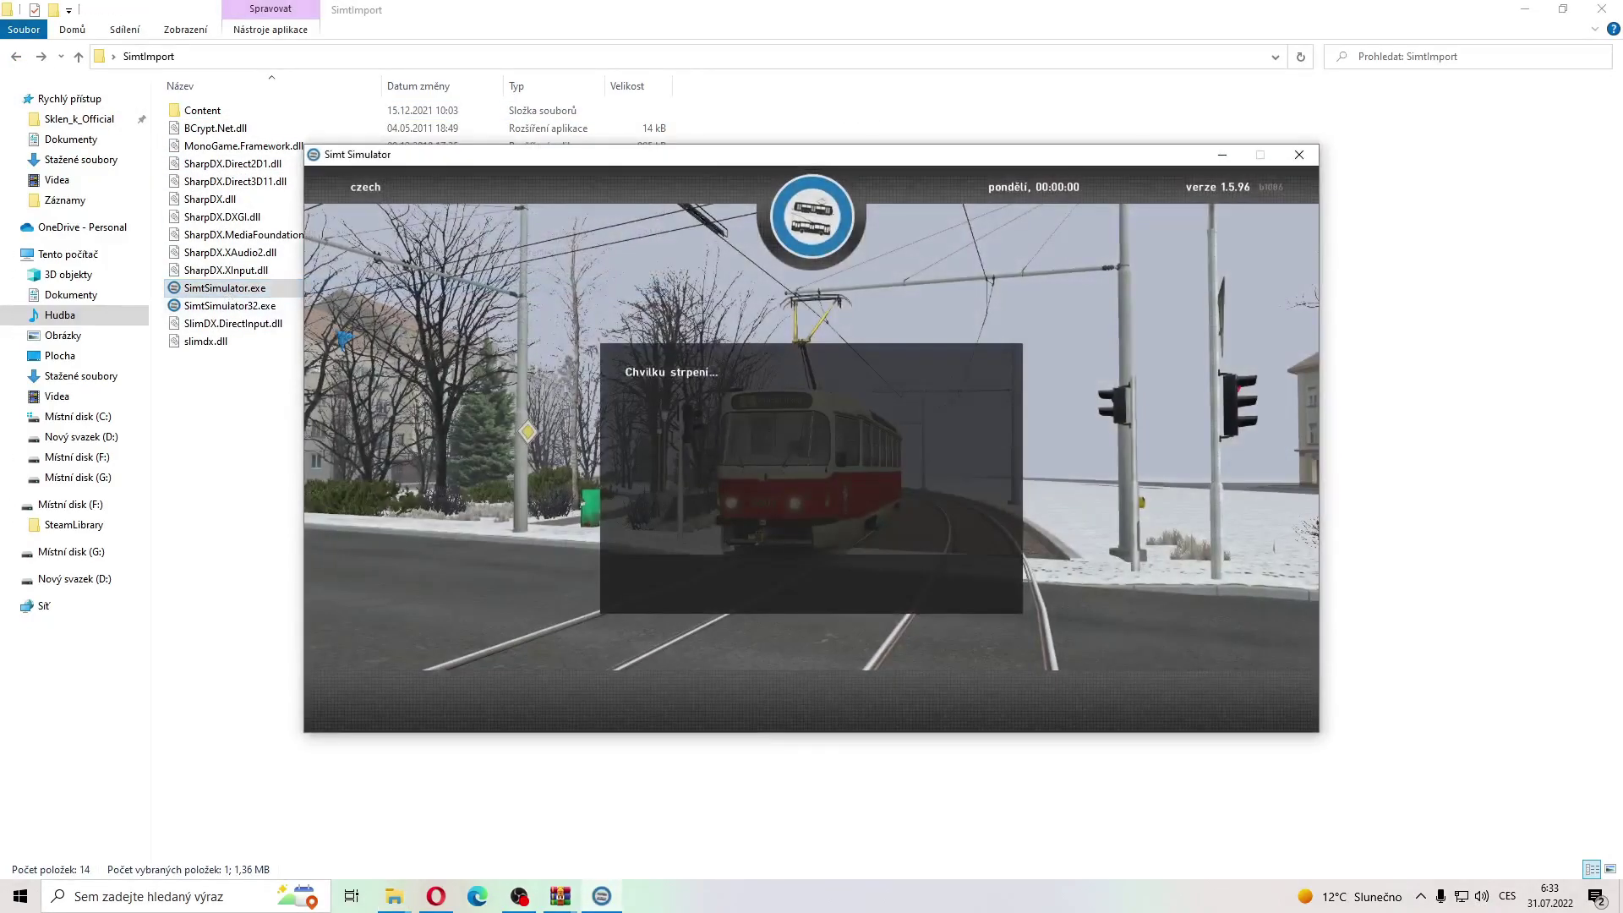
Step: Enter the account password and log in to the simulator's server
text(*)
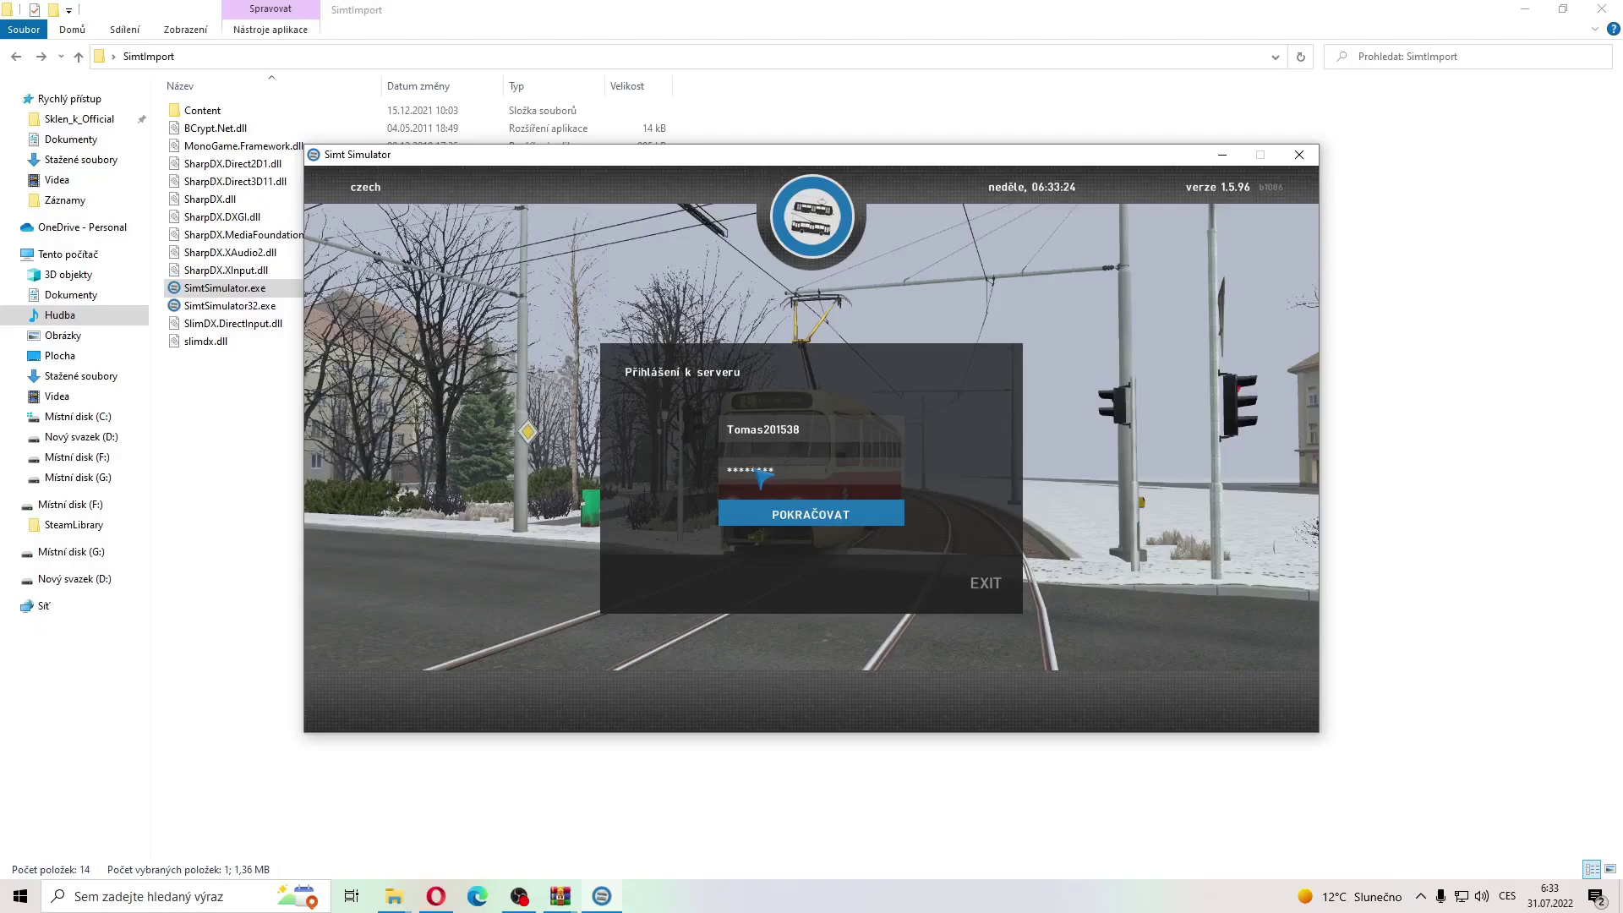
text(********)
key(Return)
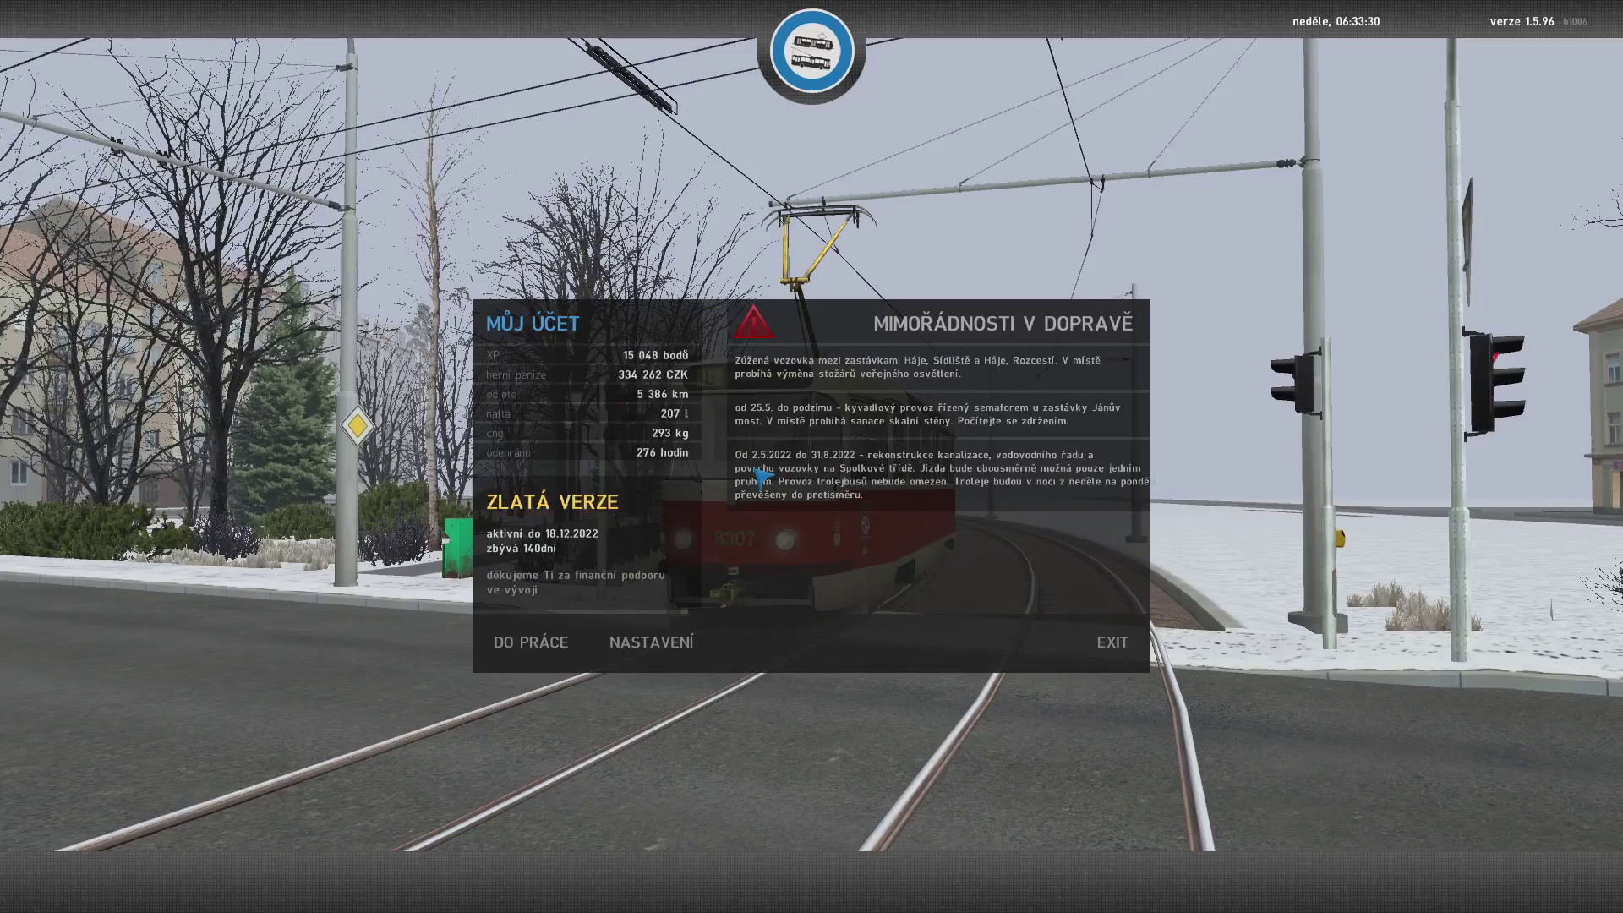
Step: Set up a work shift as Tramvaj with Služební jízdy, Manipulační jízda and Muzeum as the starting position
click(531, 643)
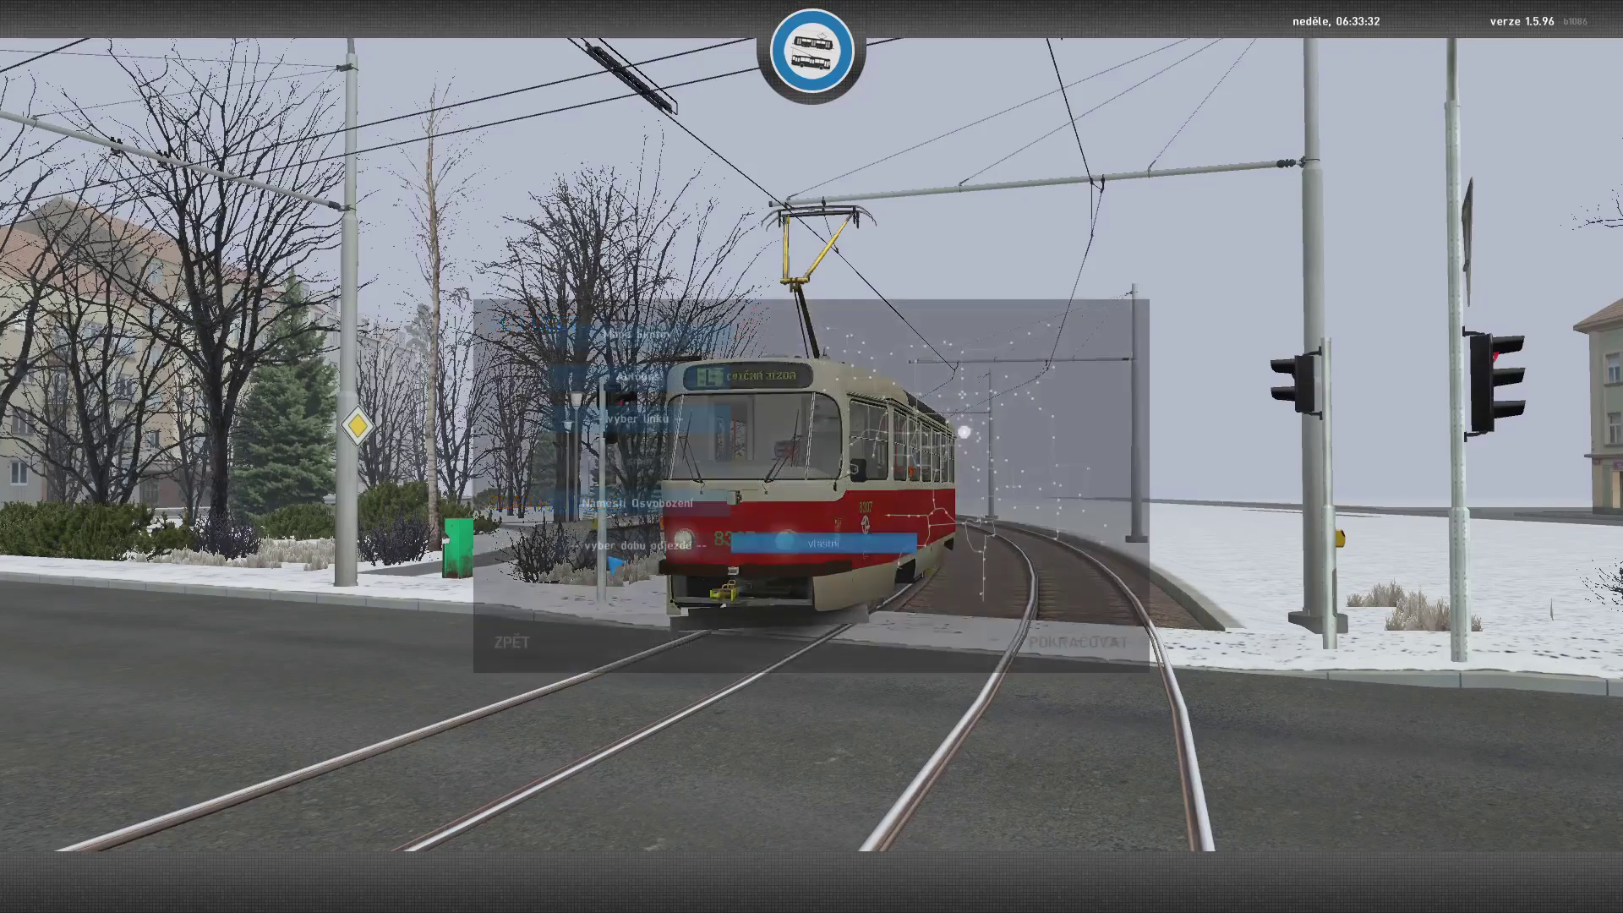
click(641, 385)
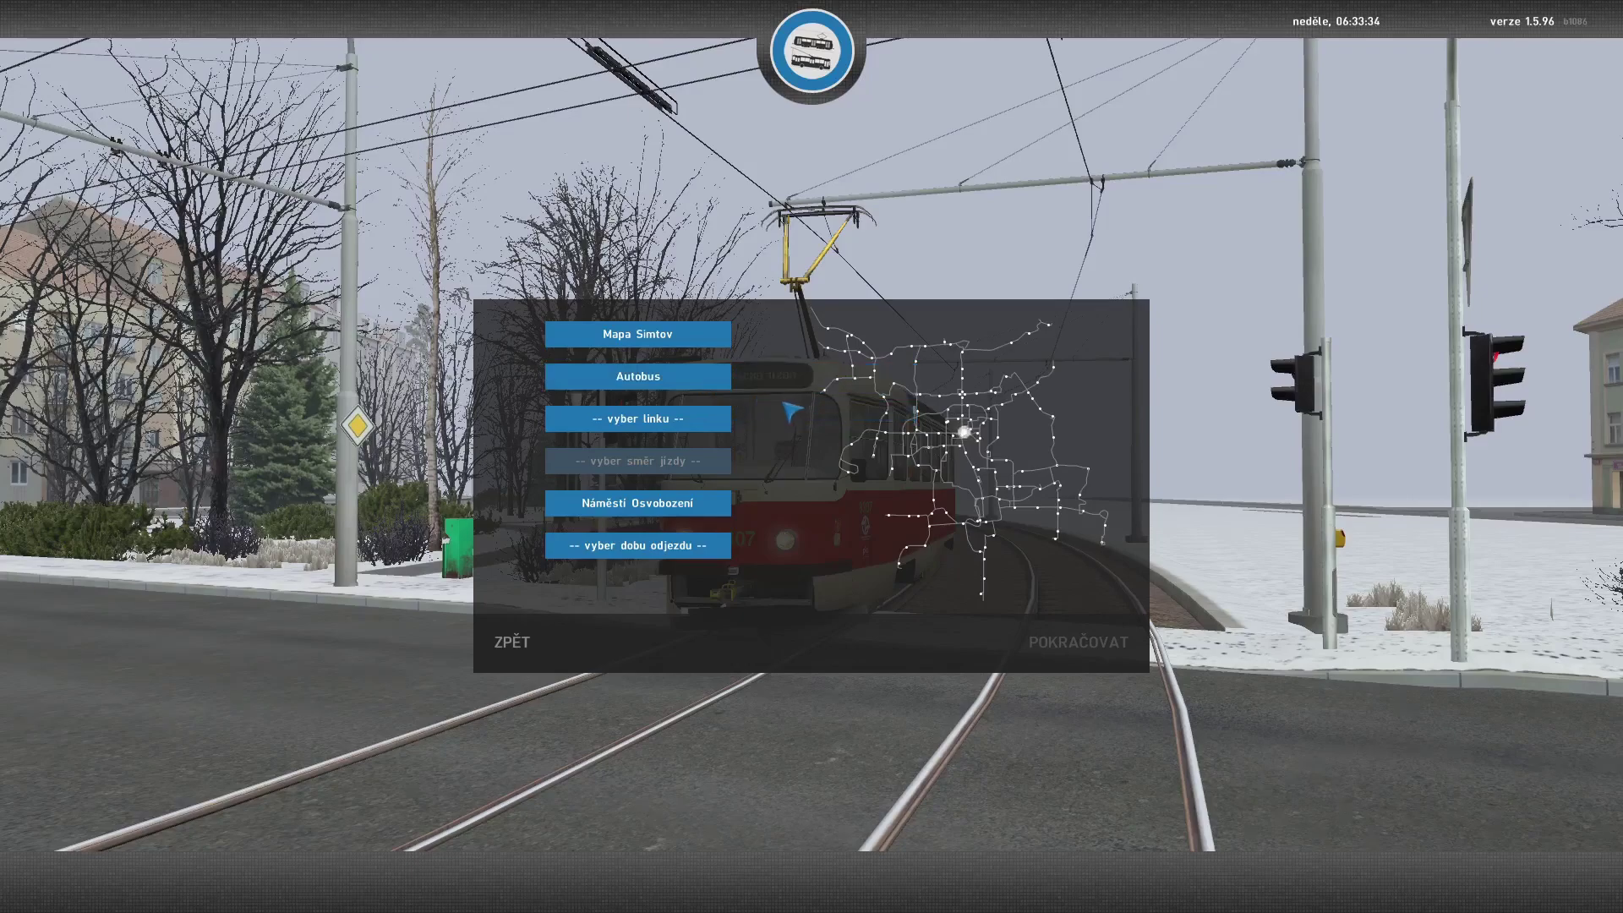
click(824, 411)
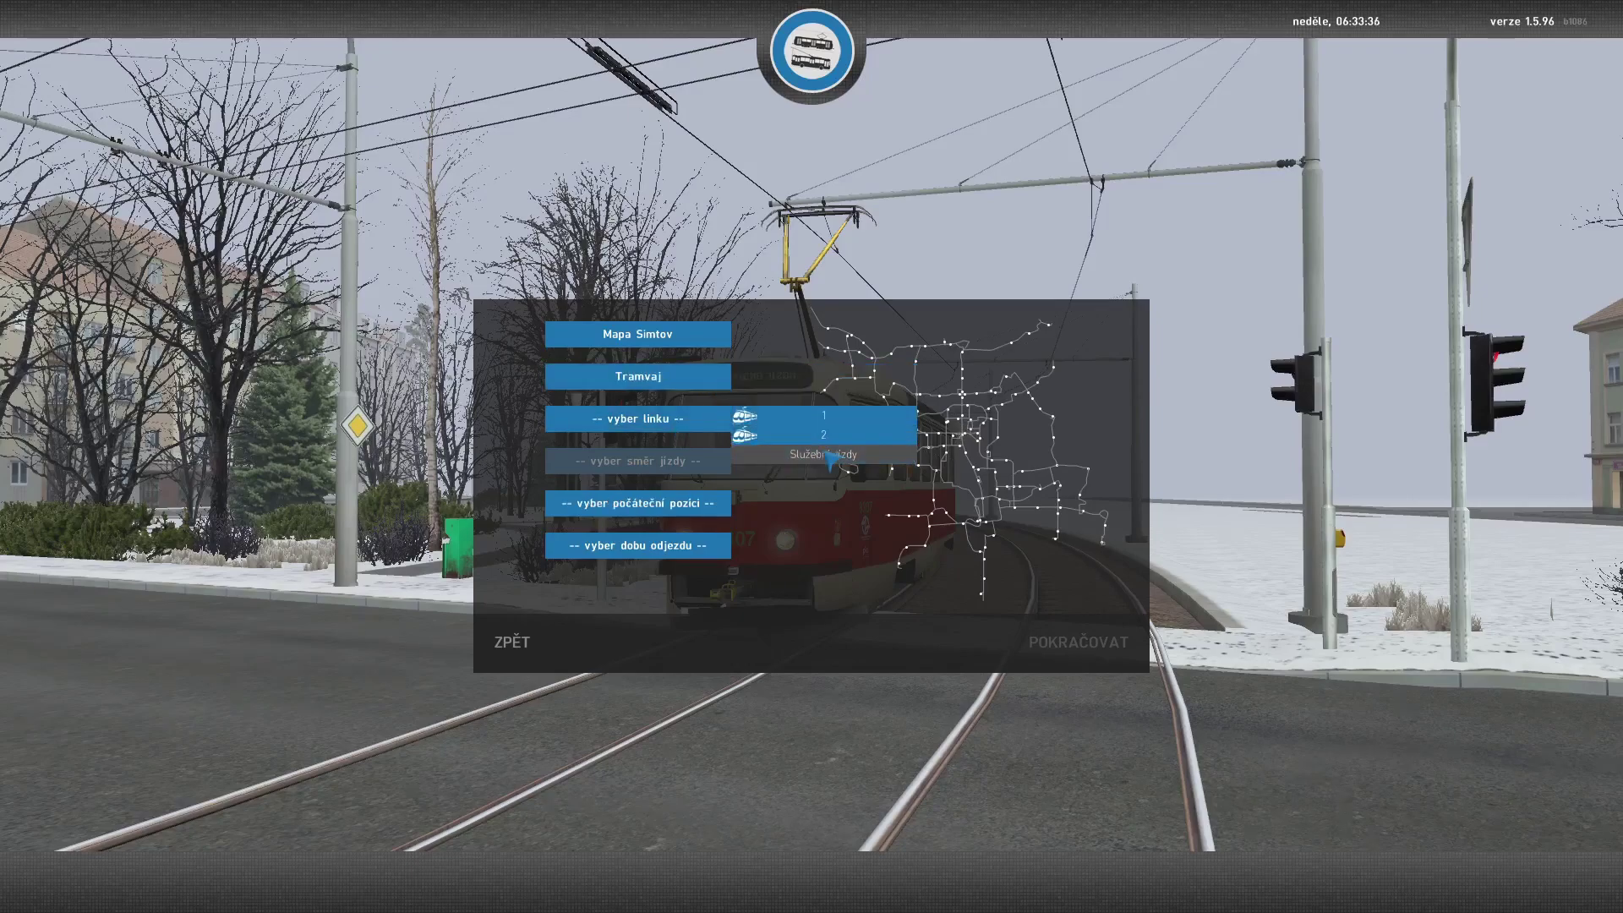
click(786, 418)
click(727, 501)
click(826, 554)
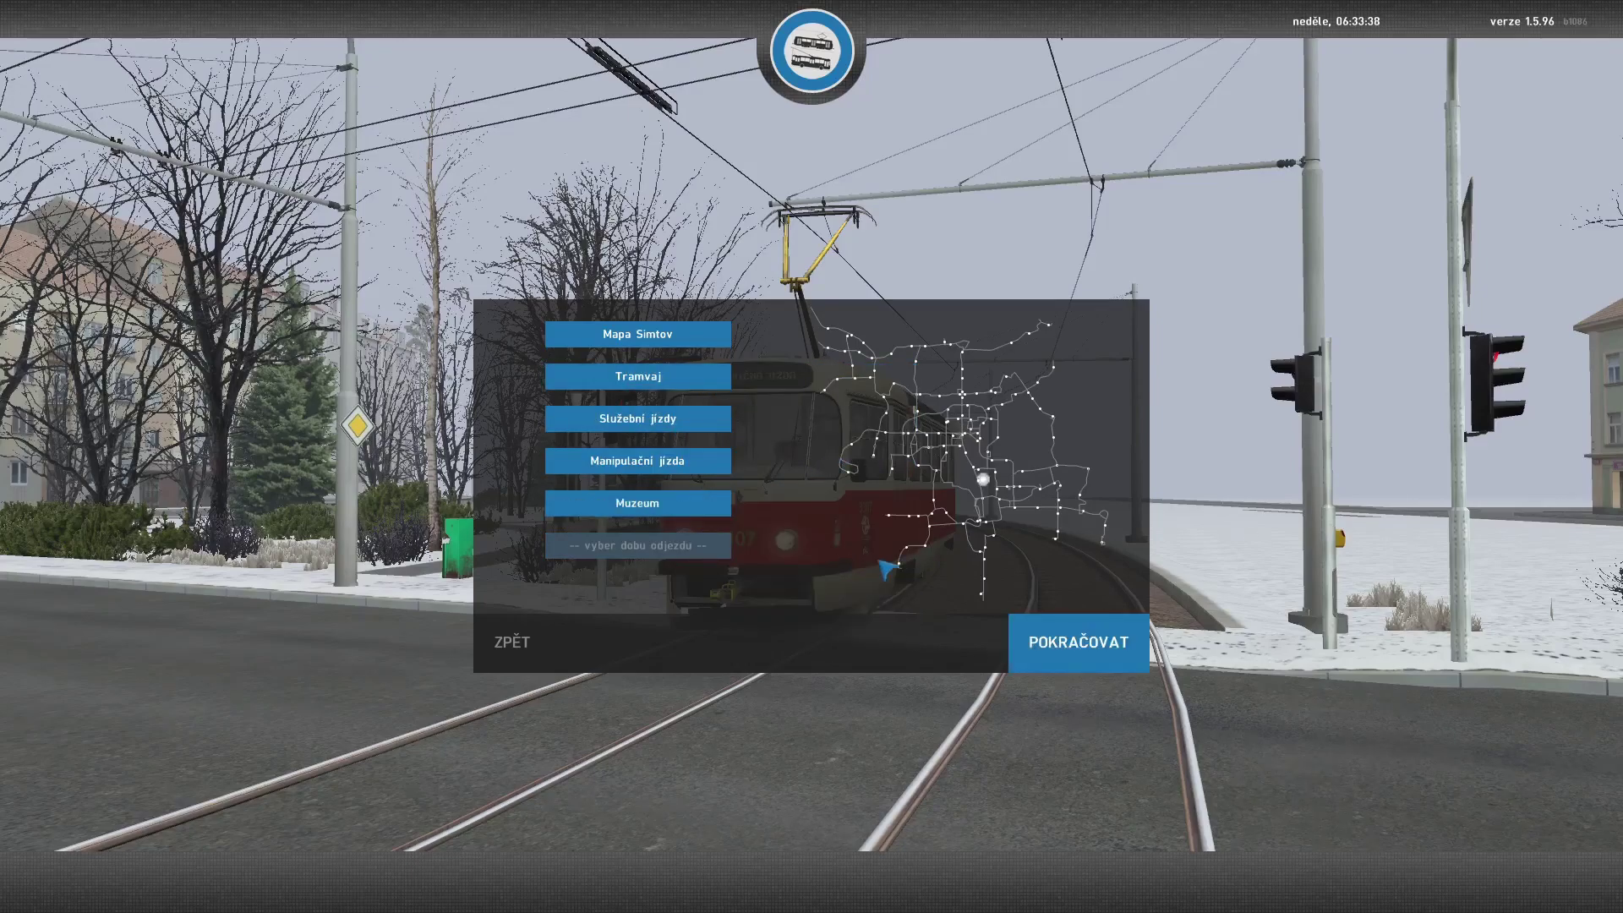
click(1050, 639)
Step: Start the run with the KT8D5R.N2P tram 9053 of Dopravní podnik hl.m. Prahy and view it from outside
click(638, 393)
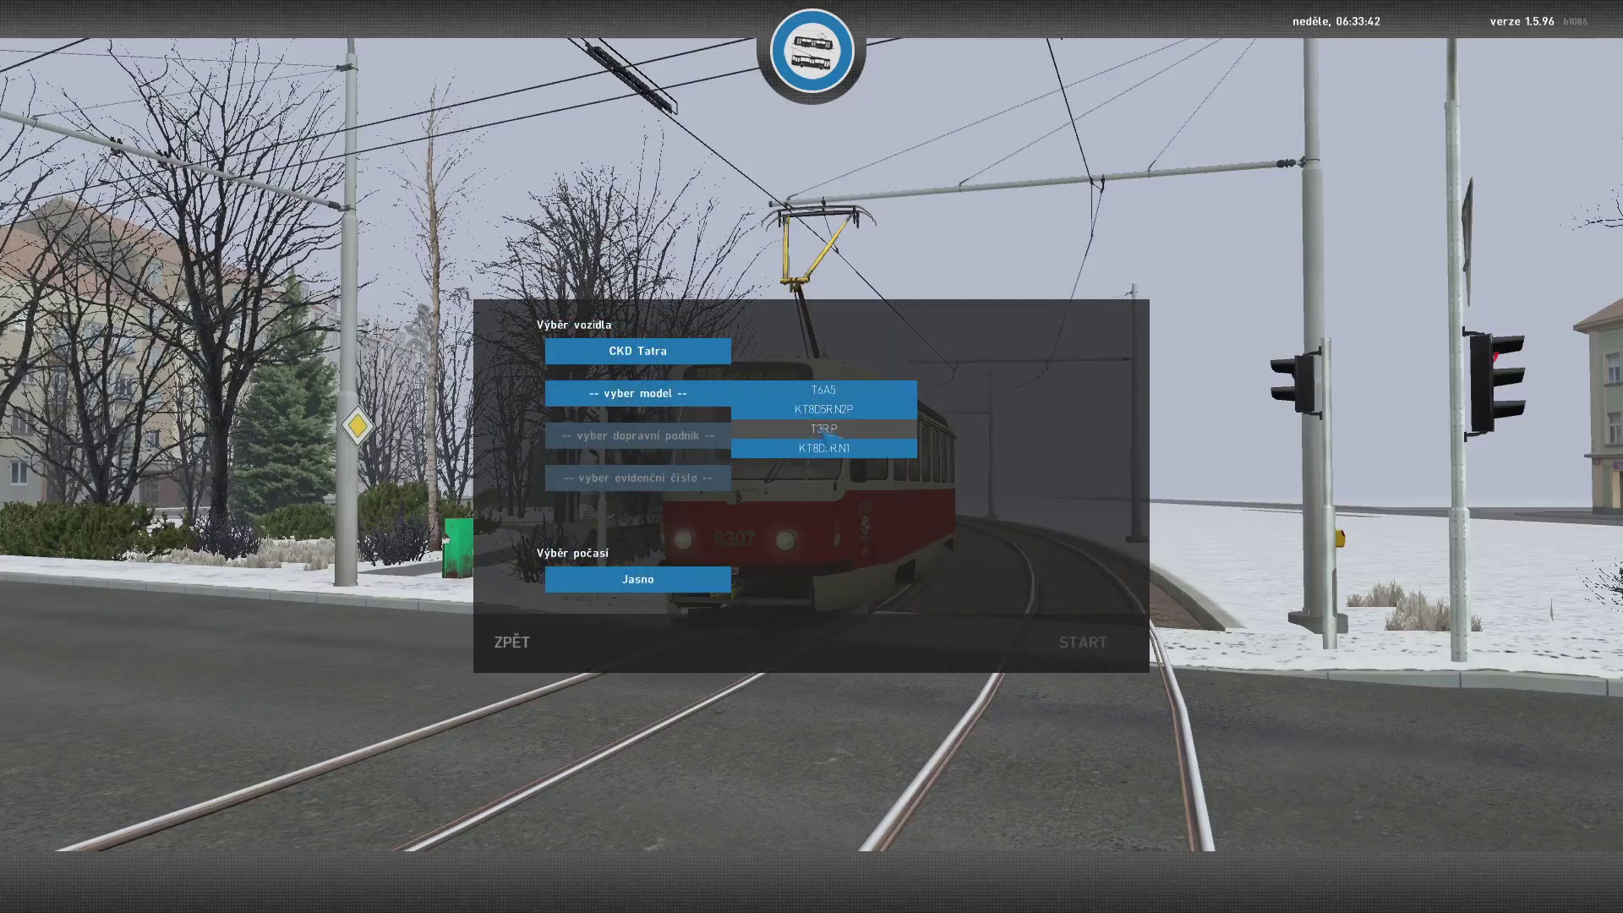
click(824, 409)
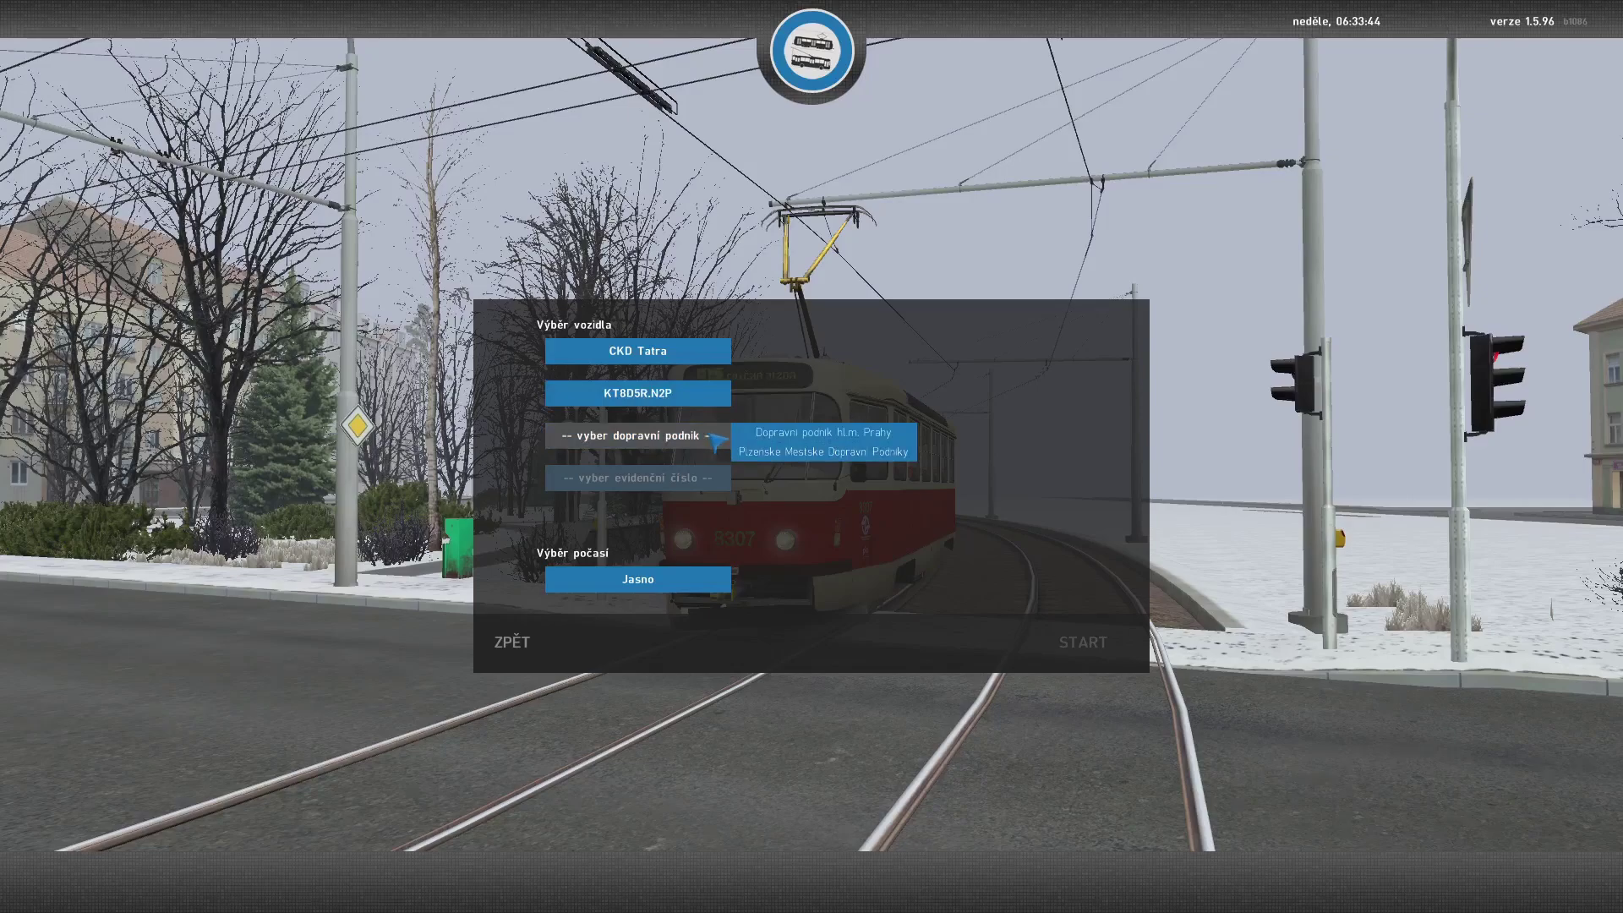
click(770, 435)
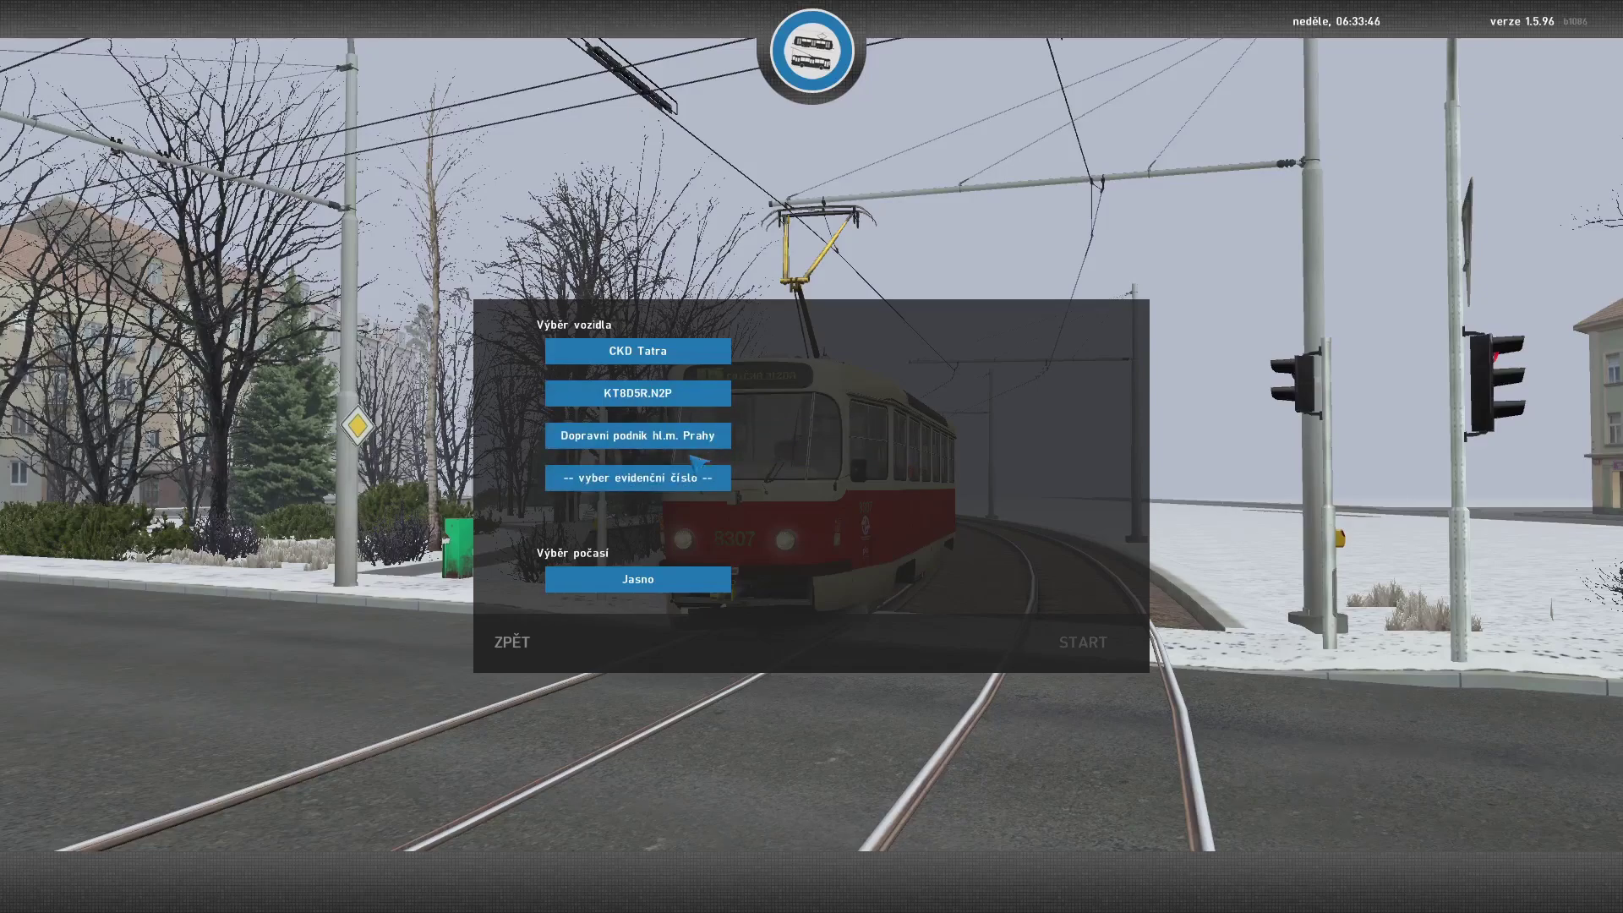
click(687, 480)
click(815, 474)
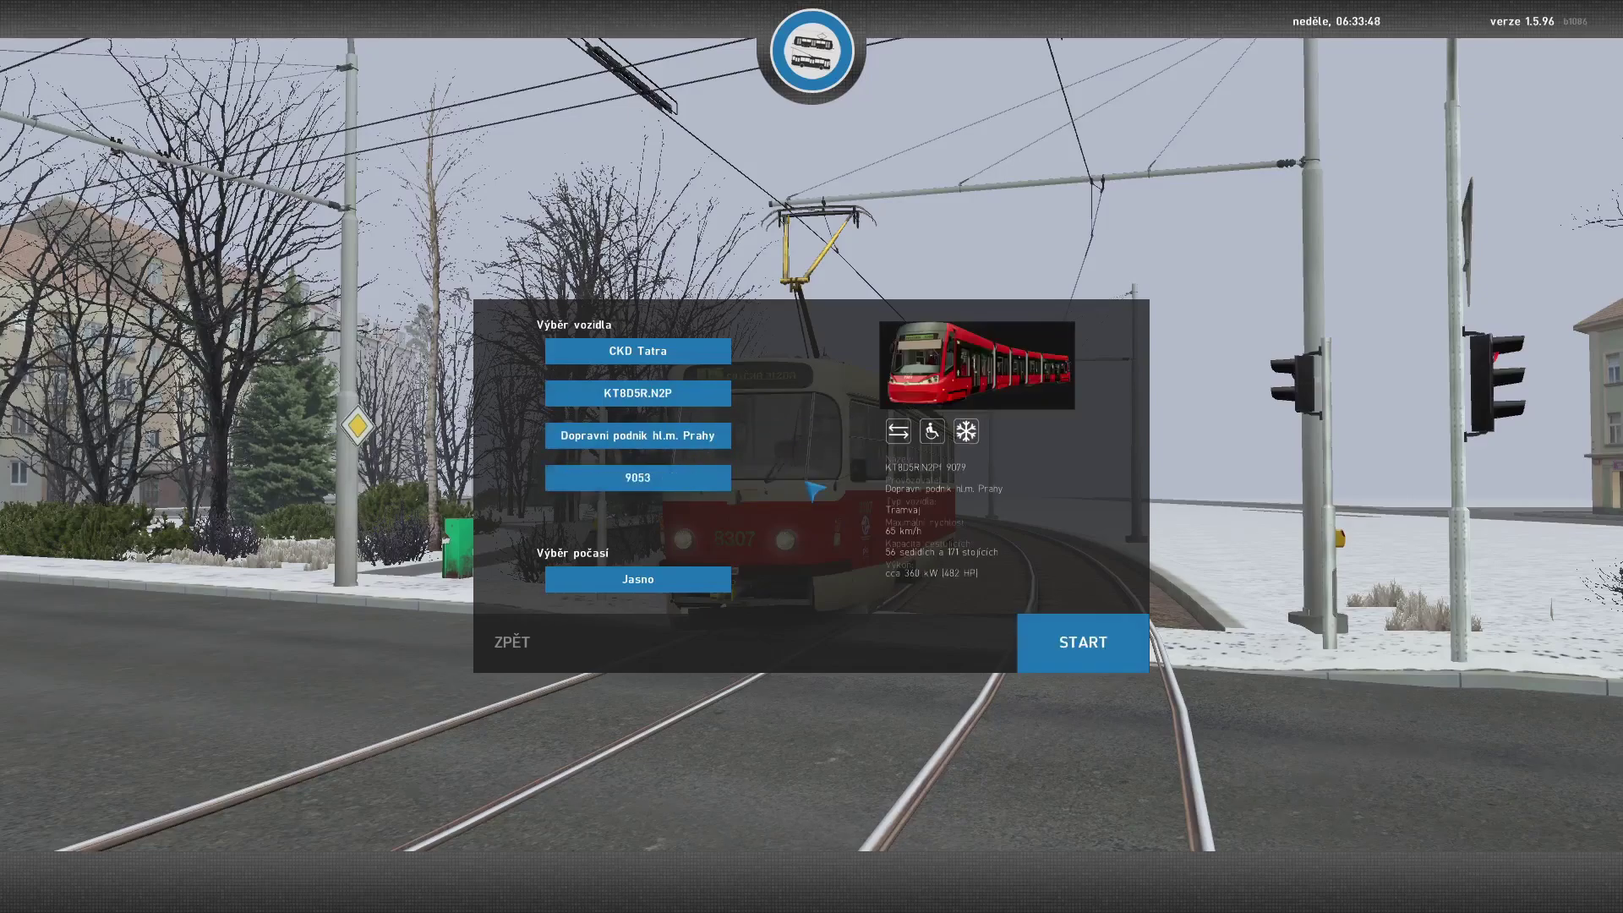
click(1068, 628)
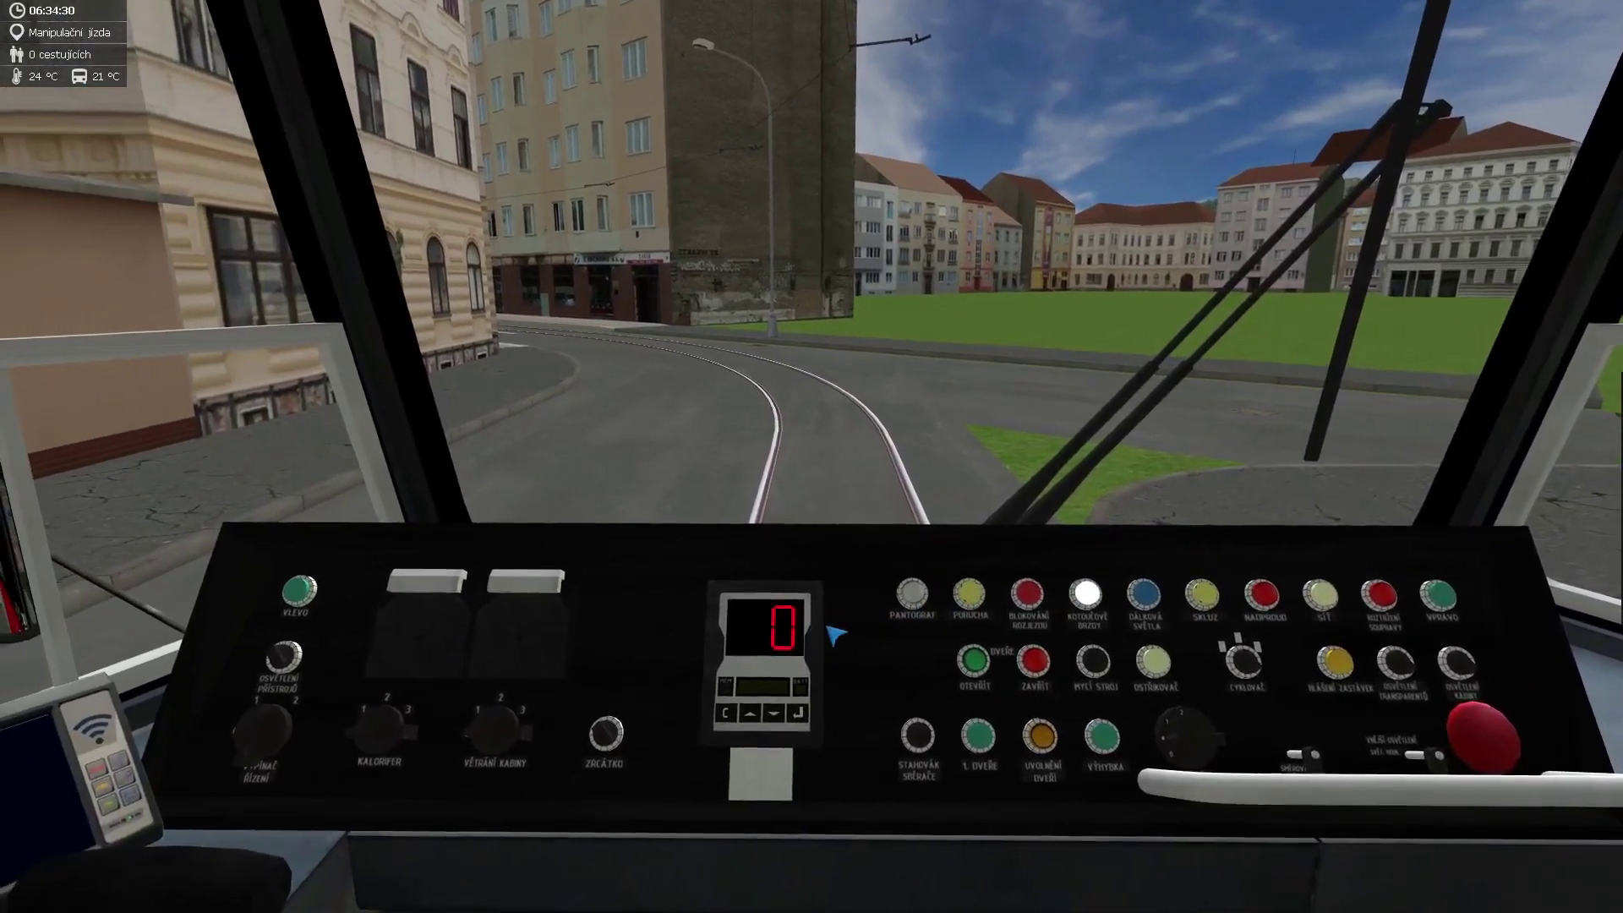
key(F2)
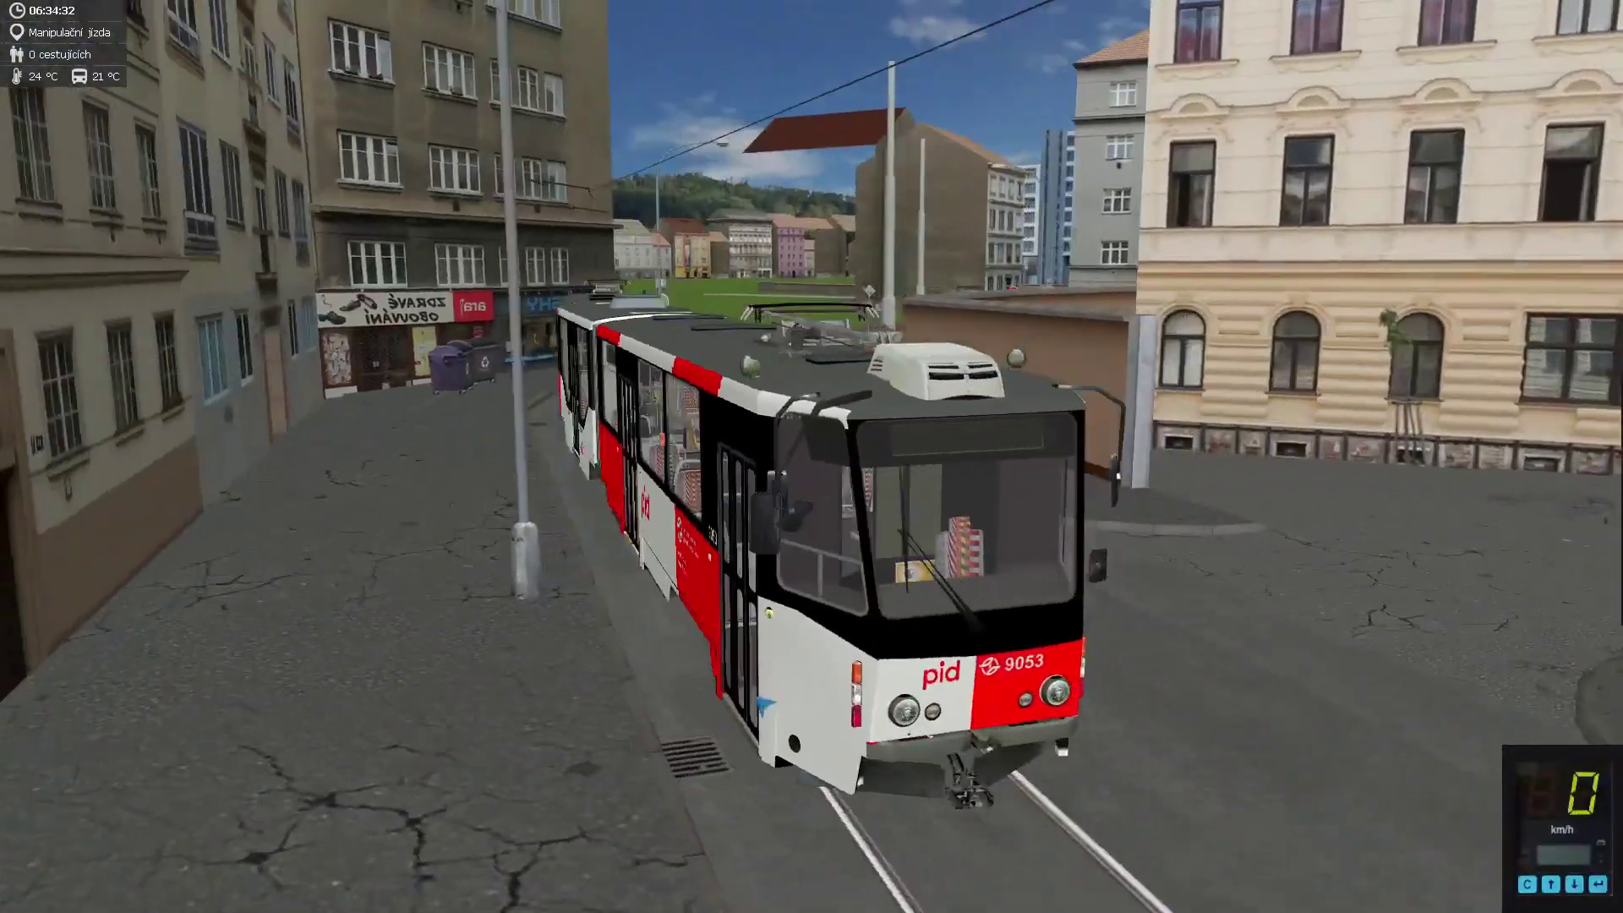